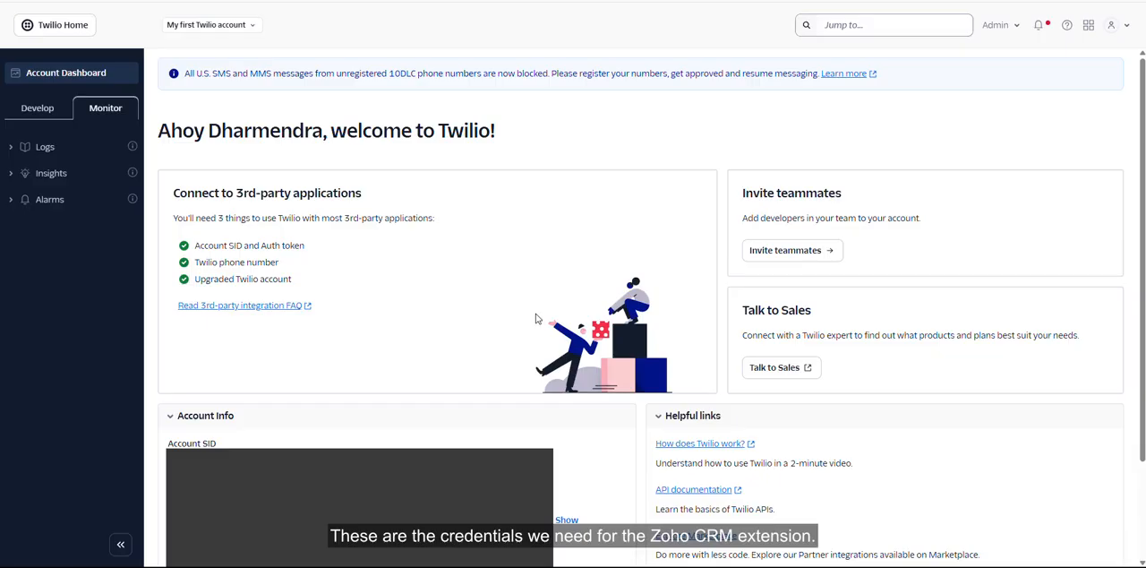
- Open the API keys page from the Account Info section of the Twilio account dashboard
scroll(537, 318, "down", 2)
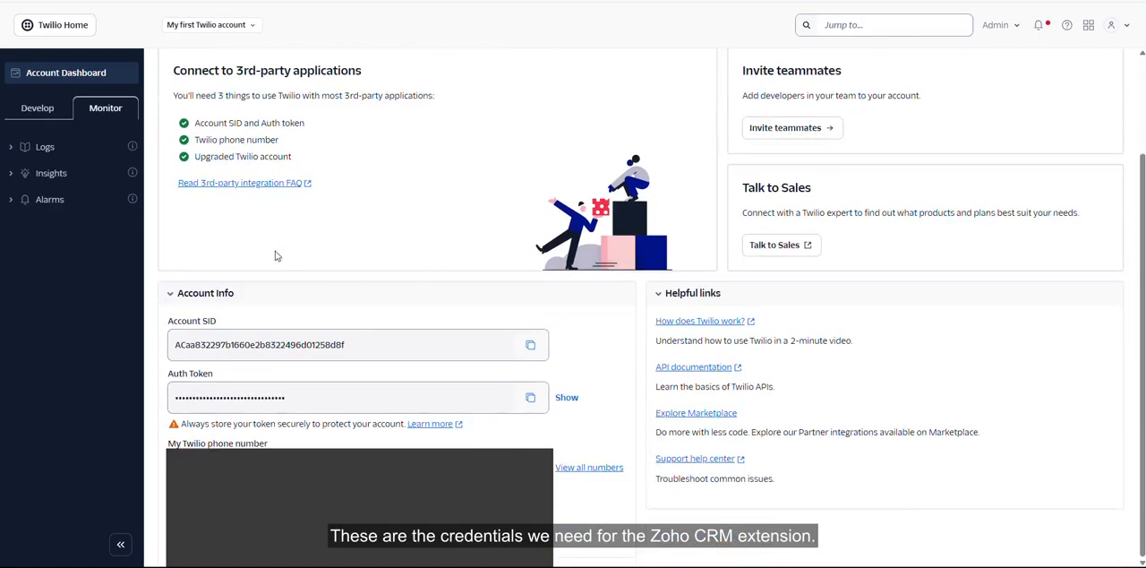
left_click(67, 75)
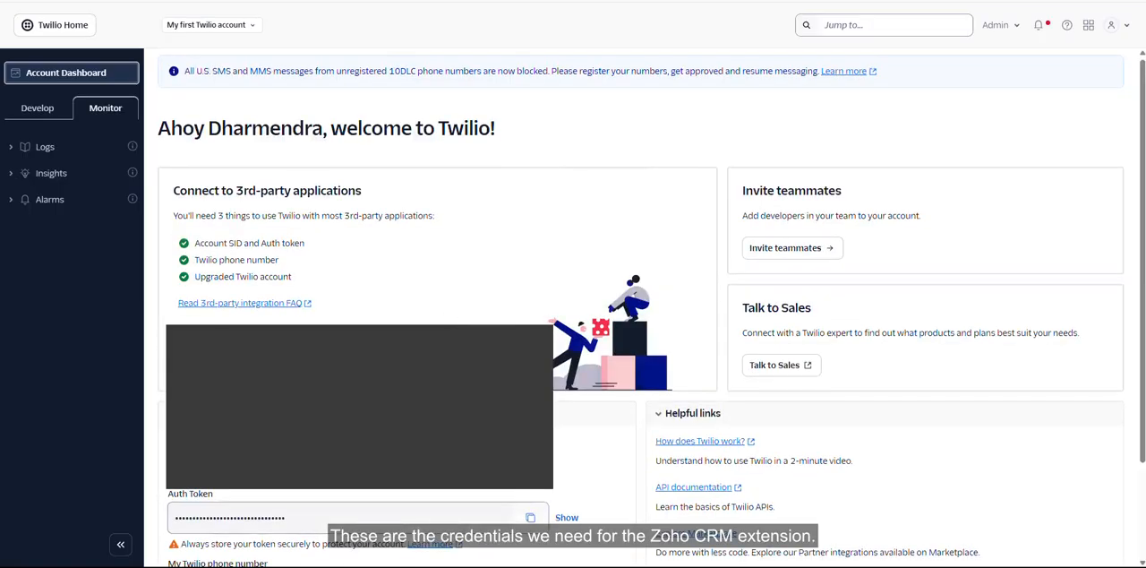
scroll(640, 305, "down", 2)
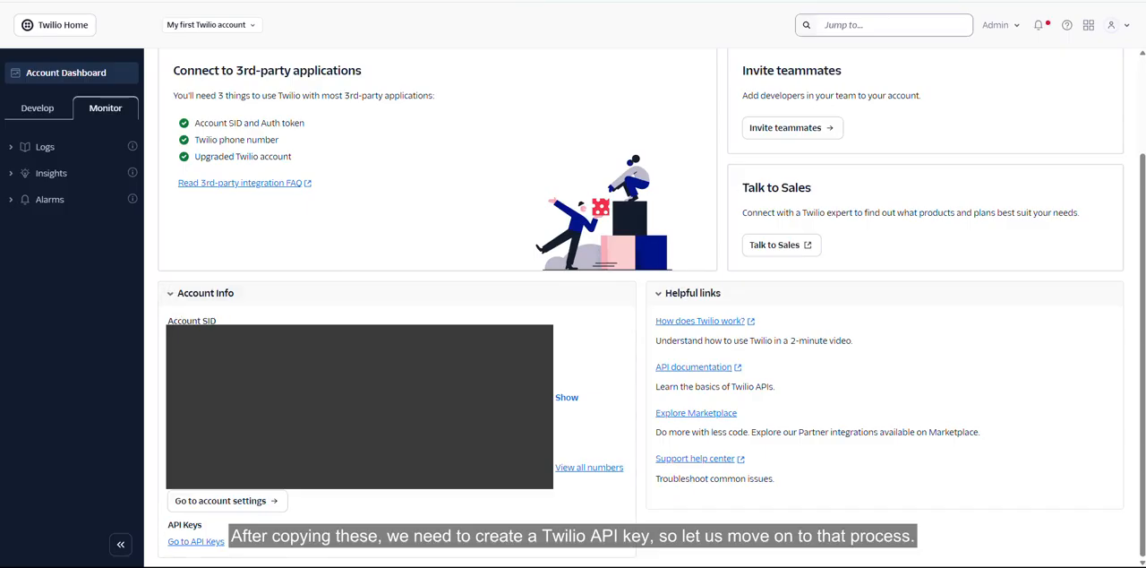
left_click(202, 542)
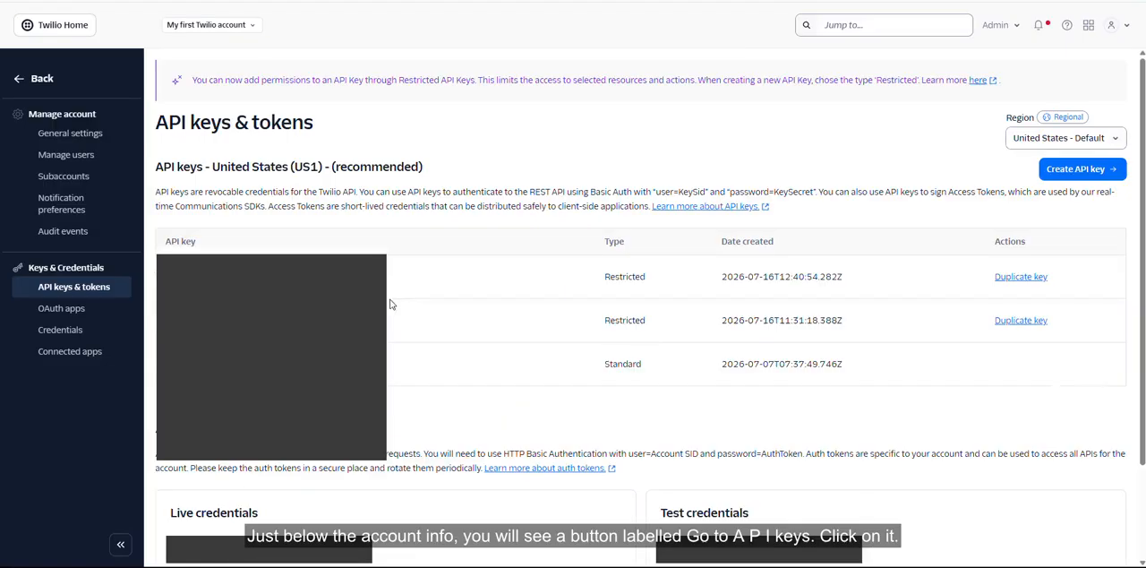
- Open the form for creating a new API key
left_click_drag(157, 121, 351, 125)
left_click(382, 131)
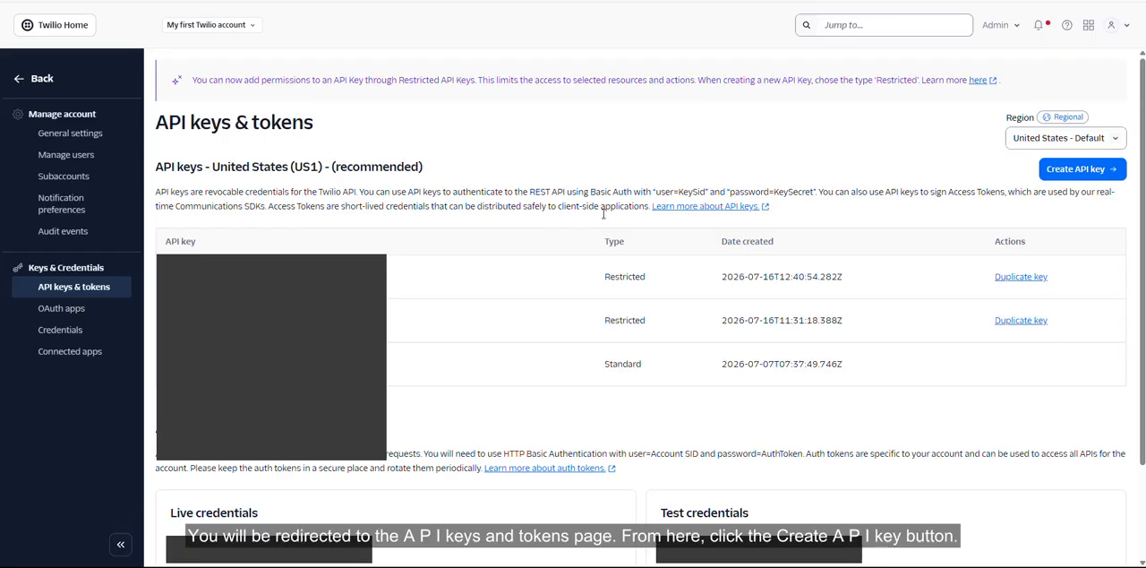
left_click(1079, 179)
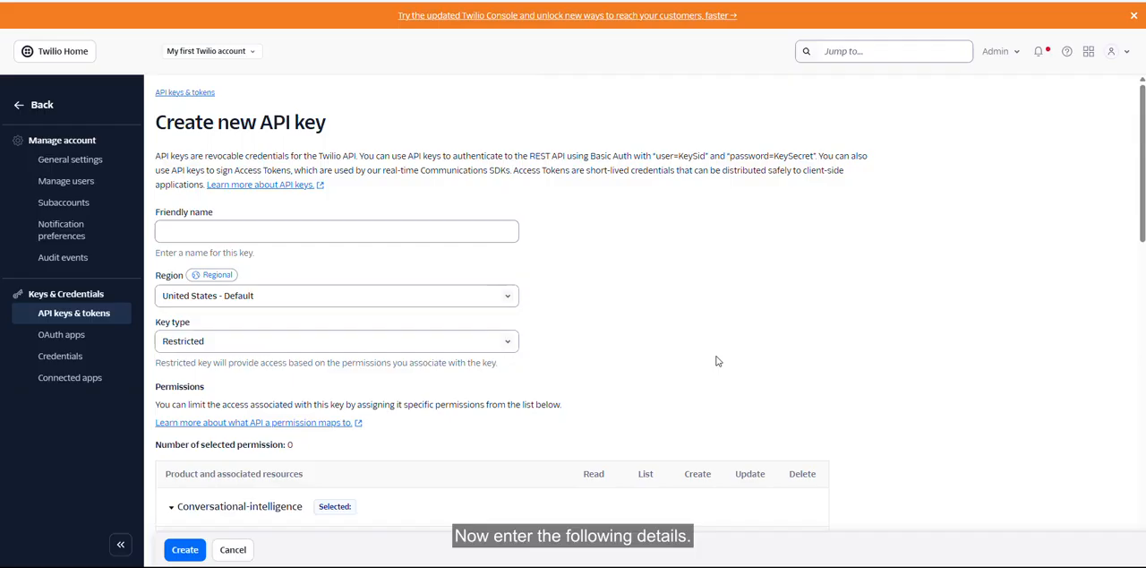
- Examine the Friendly name, Region and Key type fields of the new API key form
left_click(366, 228)
left_click_drag(158, 212, 225, 215)
left_click(224, 215)
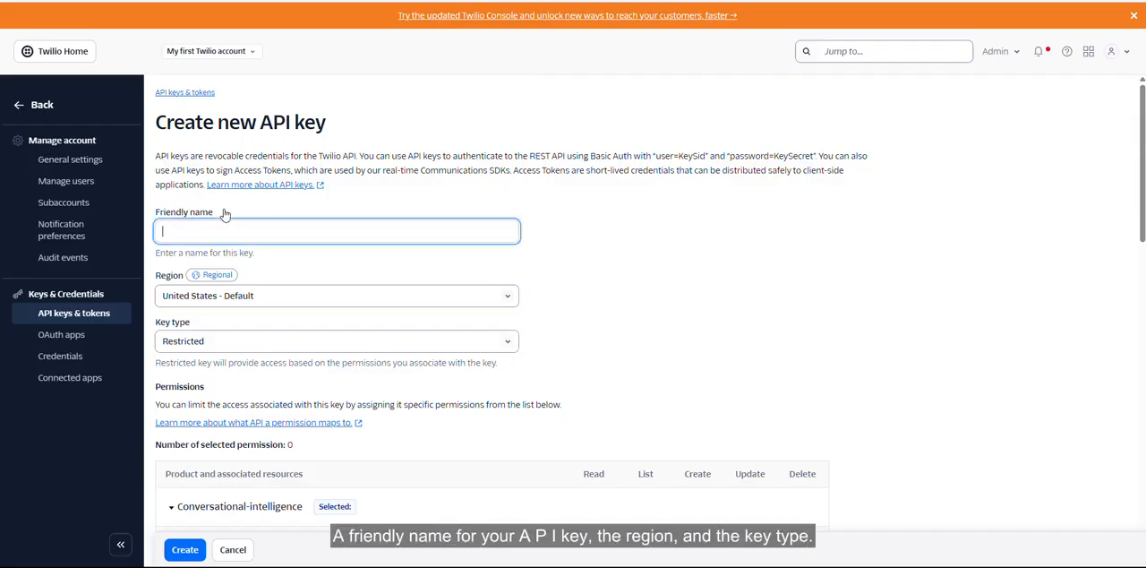
left_click_drag(157, 277, 181, 283)
left_click(291, 279)
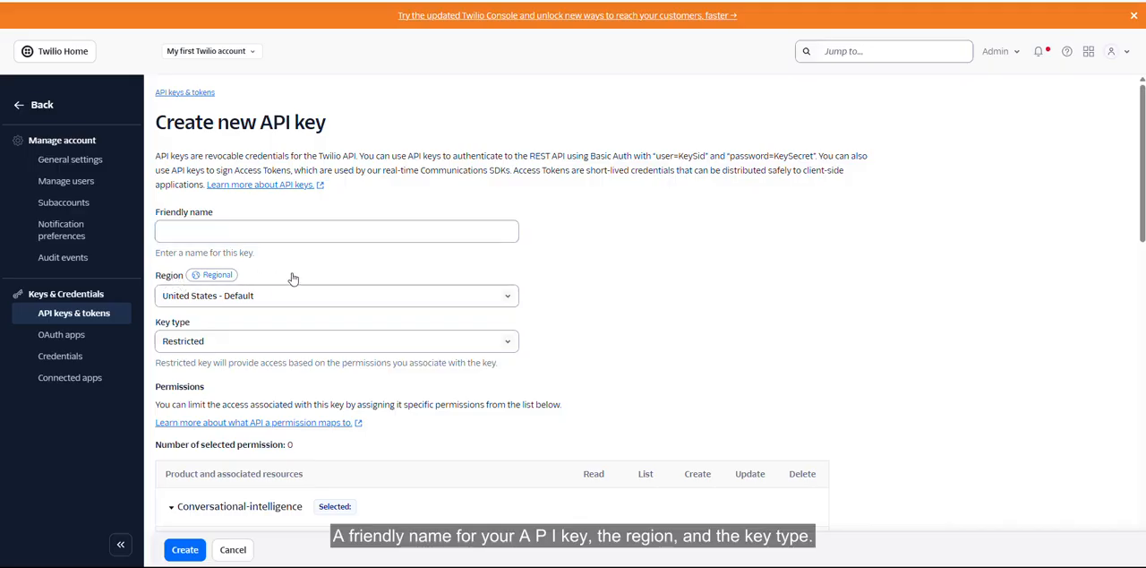
left_click_drag(159, 322, 210, 329)
left_click(211, 330)
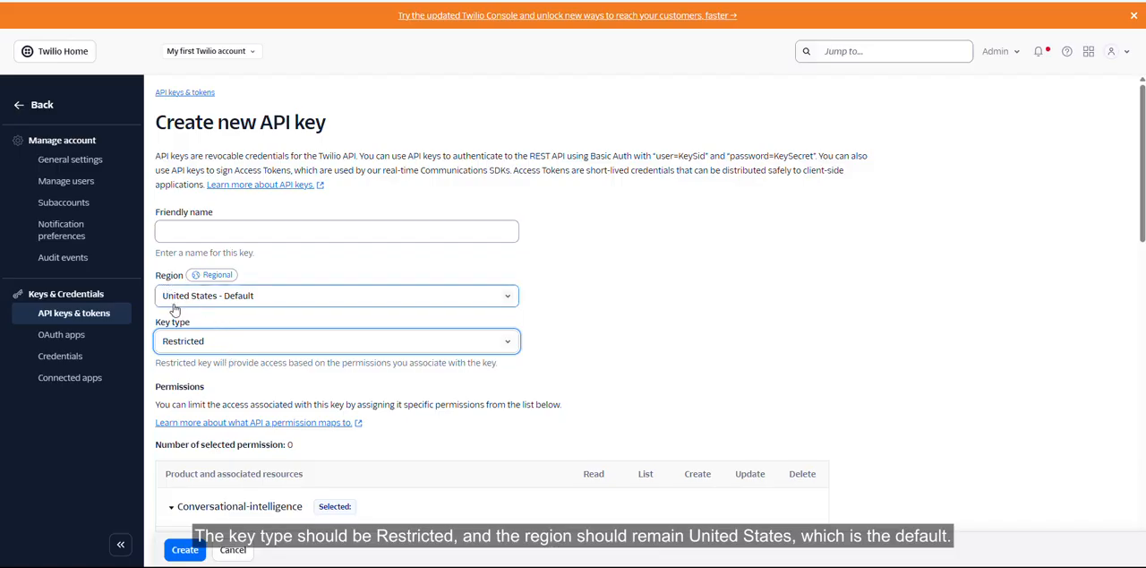
- Name the API key test3 and create it as a Restricted key in the United States - Default region
left_click(203, 230)
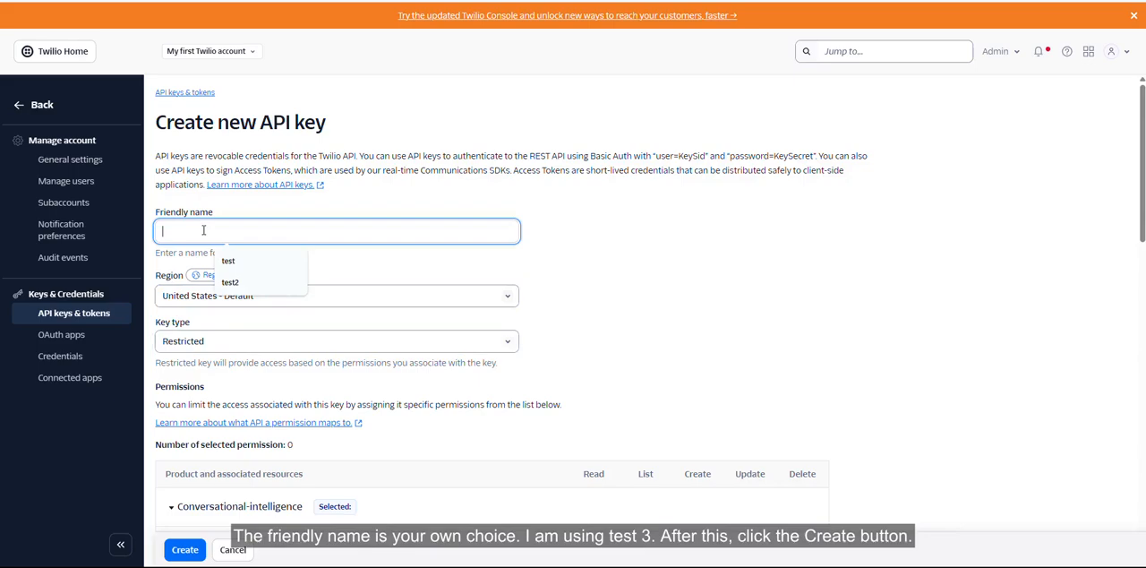
type("test3")
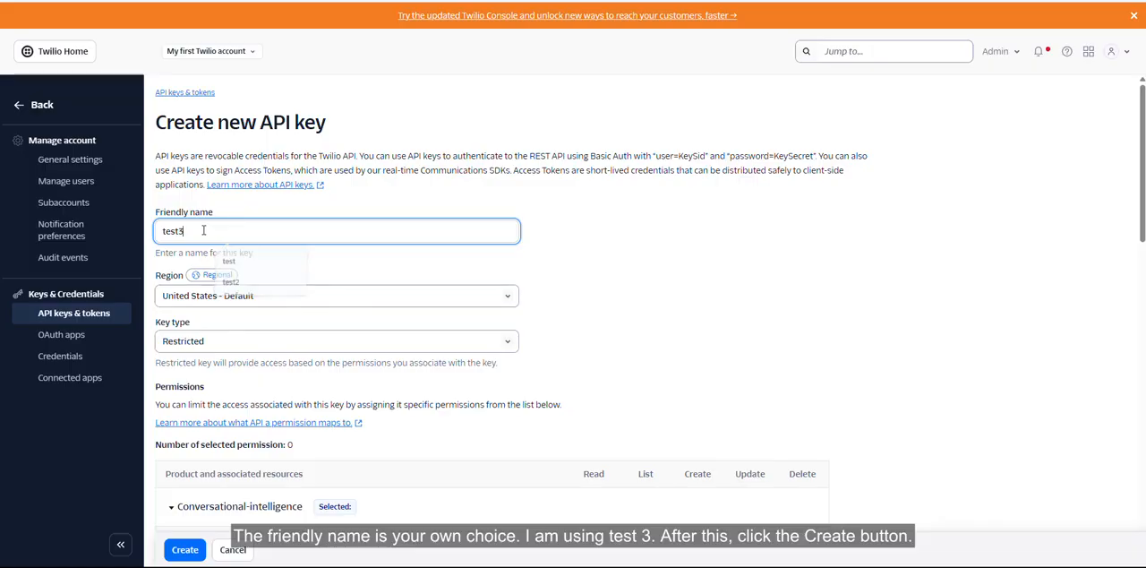
scroll(292, 356, "down", 2)
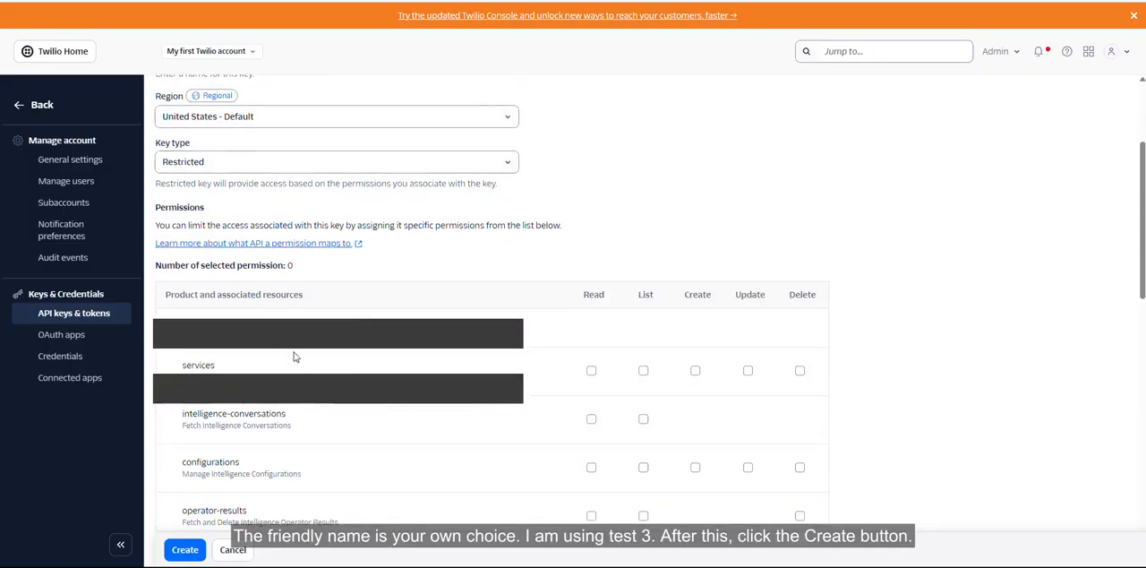
scroll(292, 355, "up", 1)
scroll(247, 494, "down", 3)
left_click(183, 550)
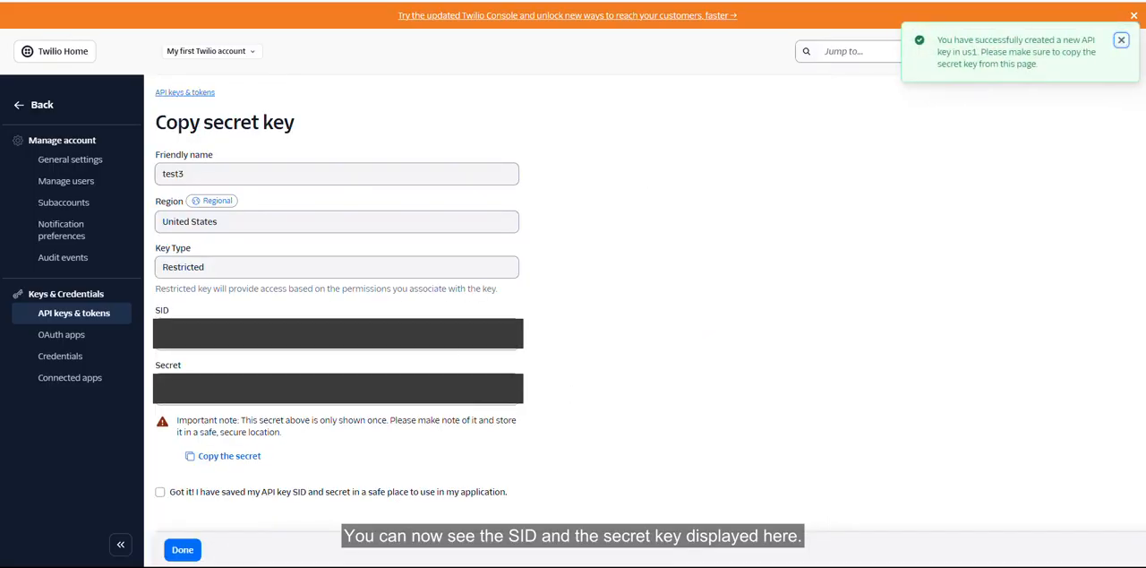
- Review the new key's SID and Secret fields, acknowledge that both are saved in a safe place, and finish the key creation
left_click_drag(154, 312, 177, 312)
left_click_drag(155, 366, 186, 367)
left_click(200, 369)
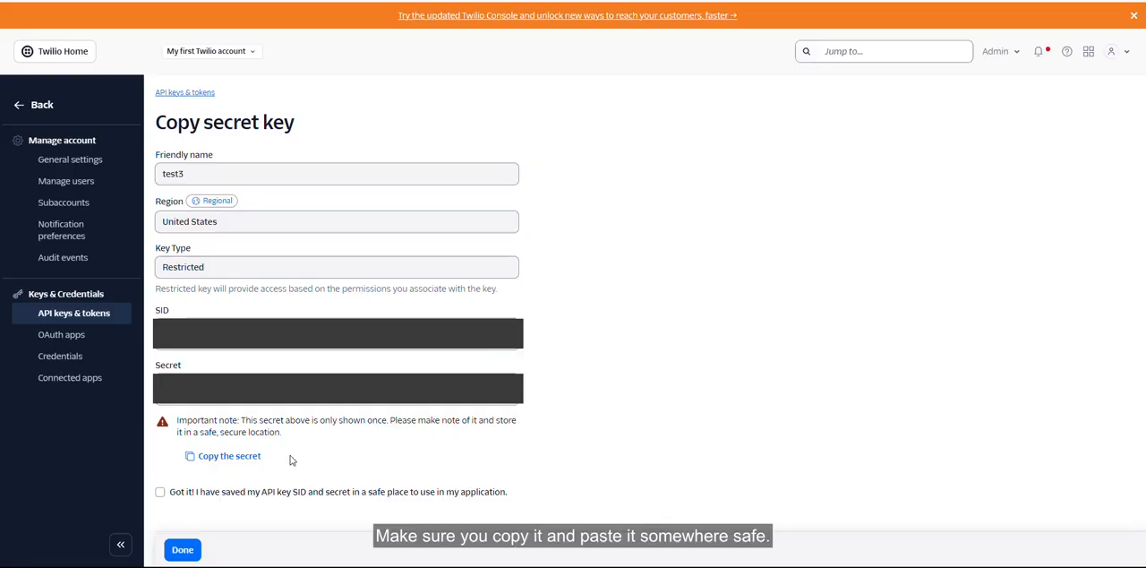
left_click(184, 552)
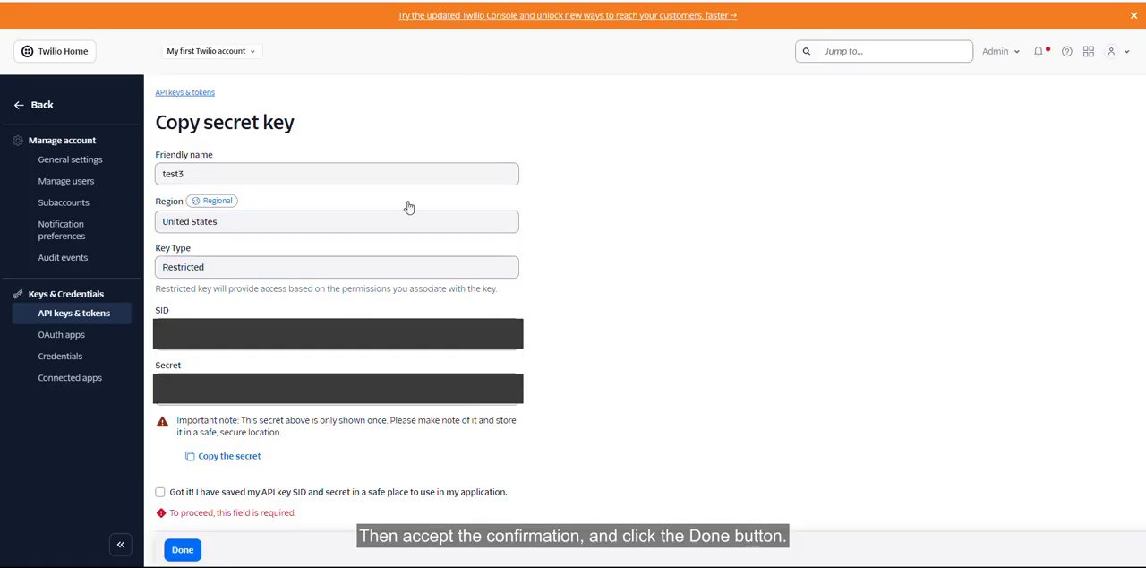
left_click(161, 494)
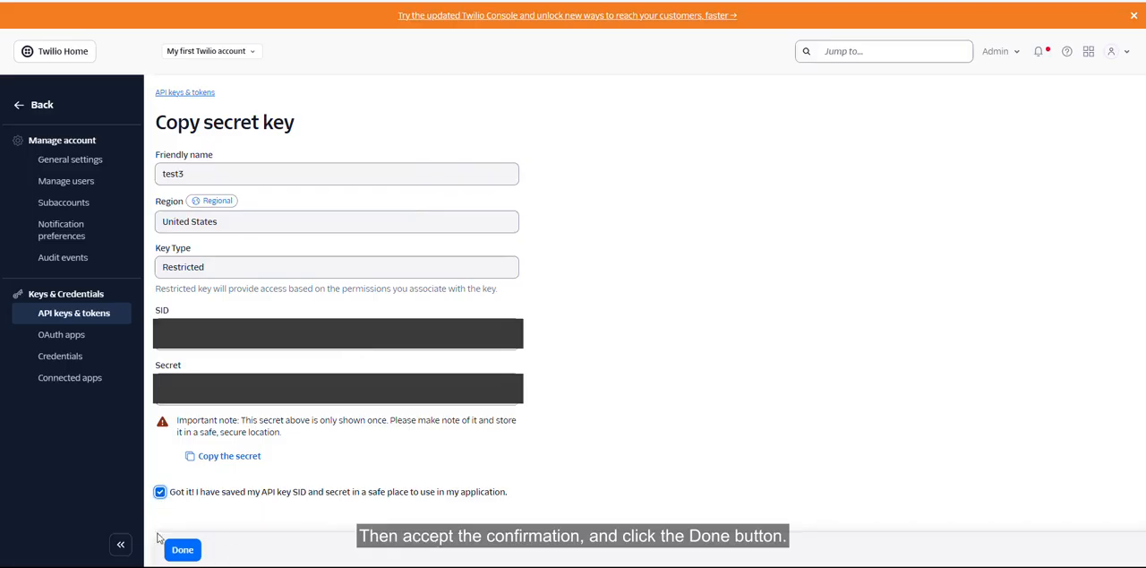
left_click(184, 551)
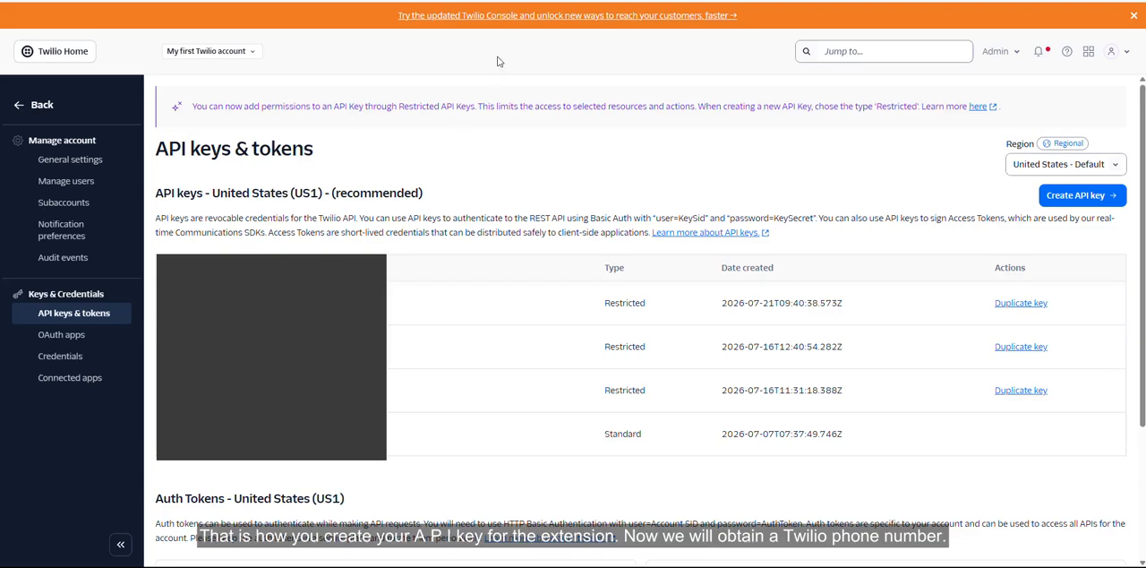
- Leave the API key settings and open the account's list of active phone numbers
left_click(19, 106)
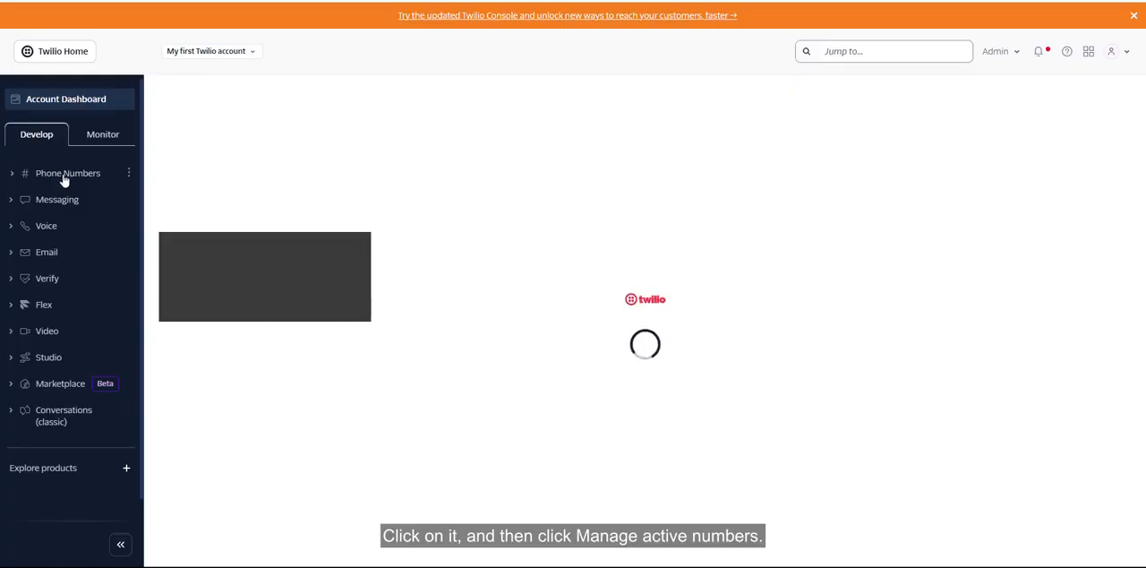
left_click(63, 176)
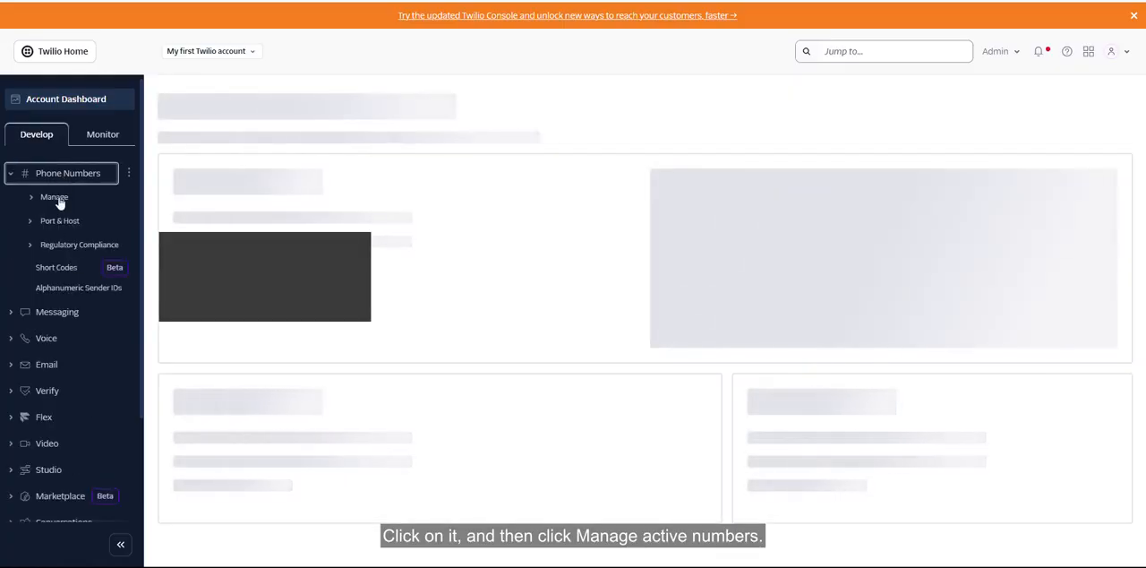
left_click(58, 199)
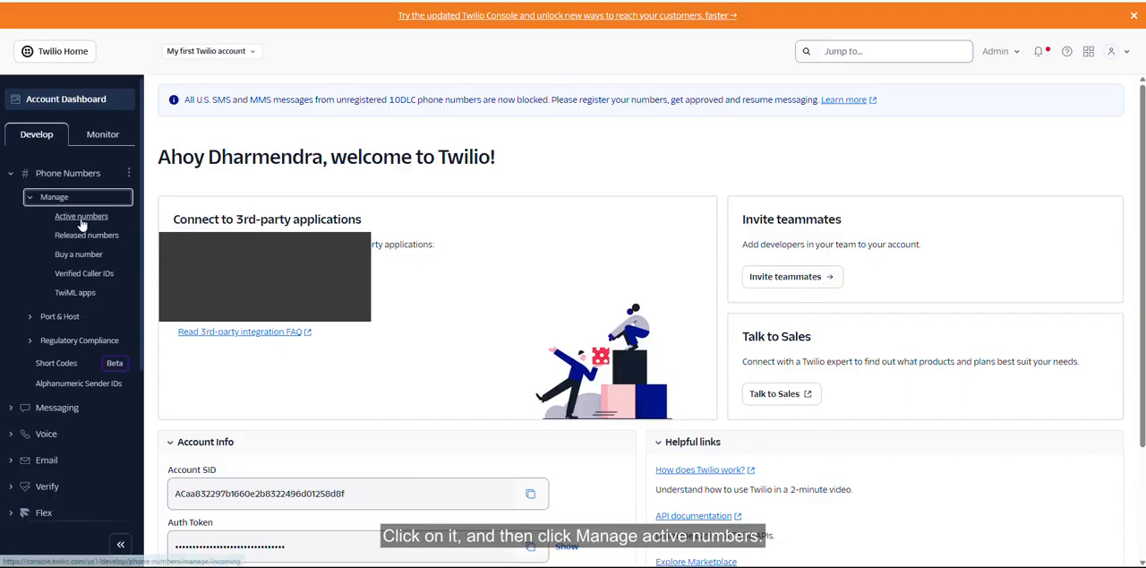
left_click(81, 221)
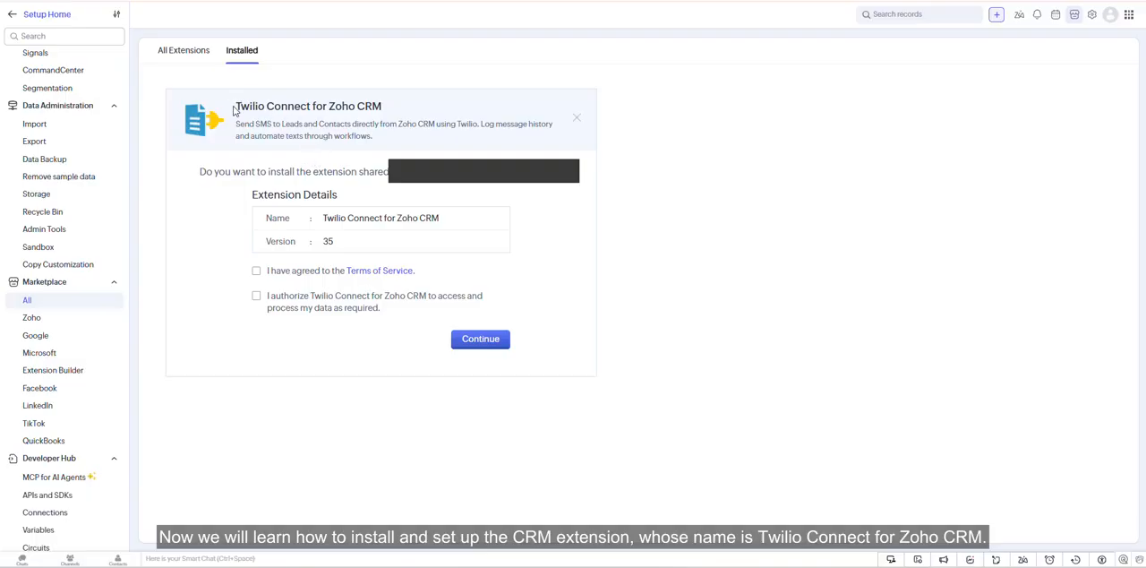
- In Zoho CRM, accept the Terms of Service and data authorization for Twilio Connect for Zoho CRM and continue the installation
left_click_drag(237, 108, 401, 113)
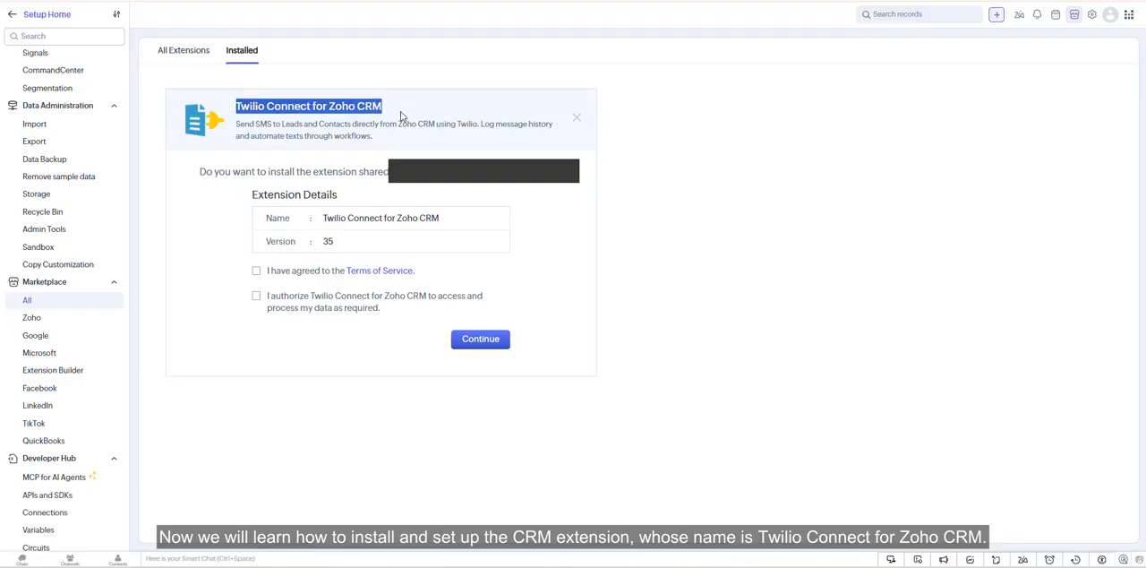
left_click(402, 115)
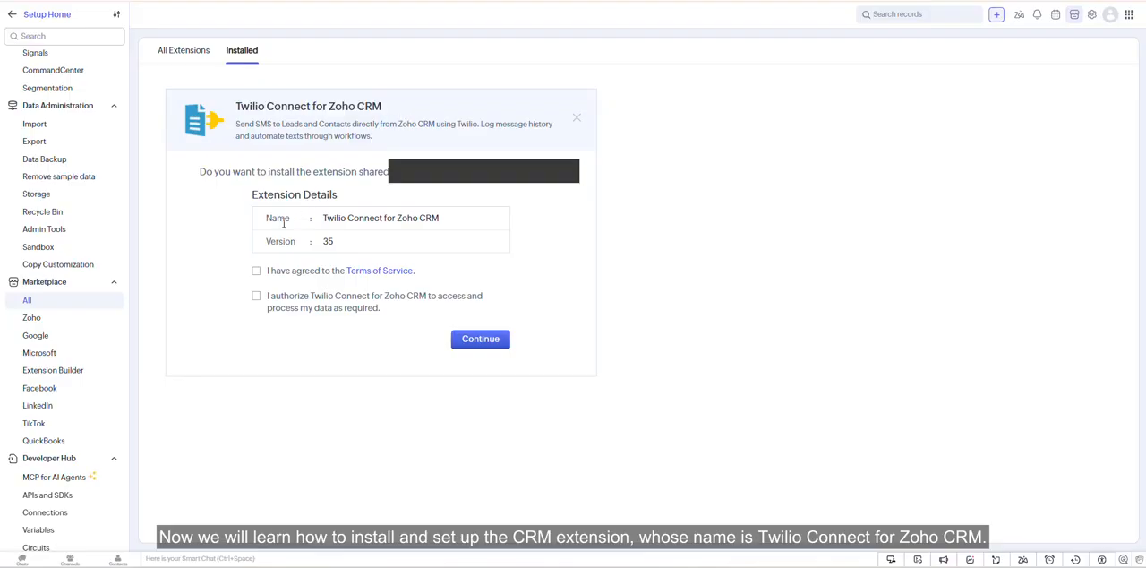
left_click(256, 271)
left_click(256, 296)
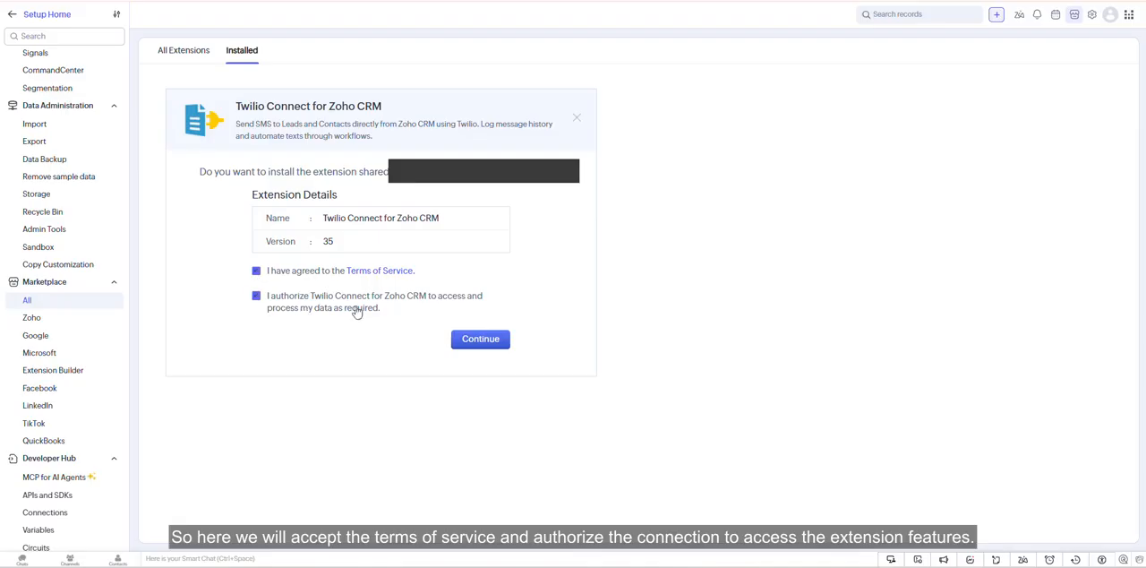
left_click(479, 342)
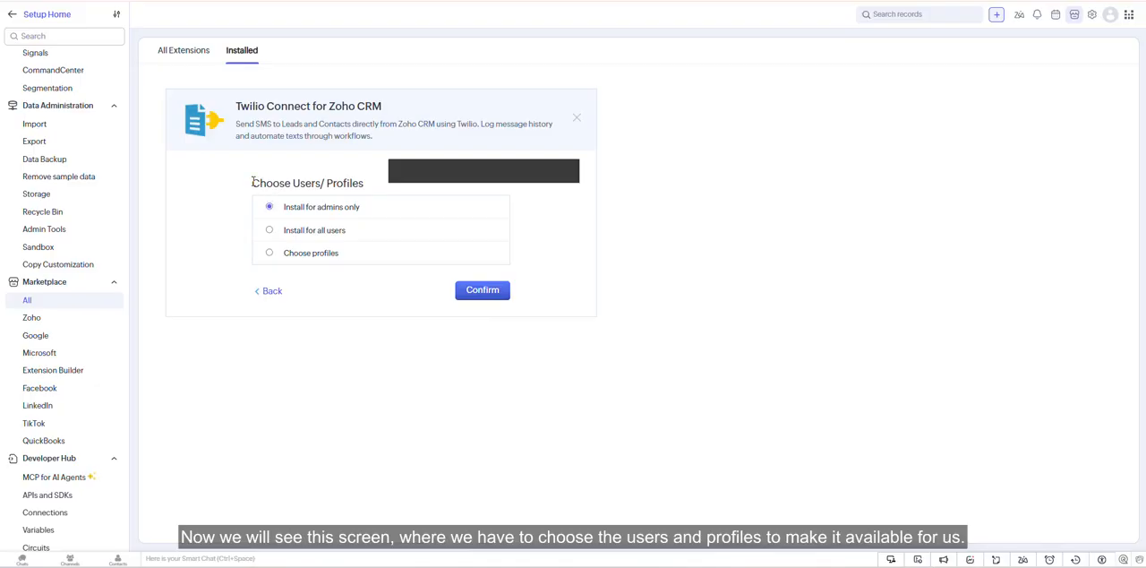
- Install the Twilio Connect extension for all users and check its installation status
left_click_drag(253, 181, 389, 184)
left_click(389, 184)
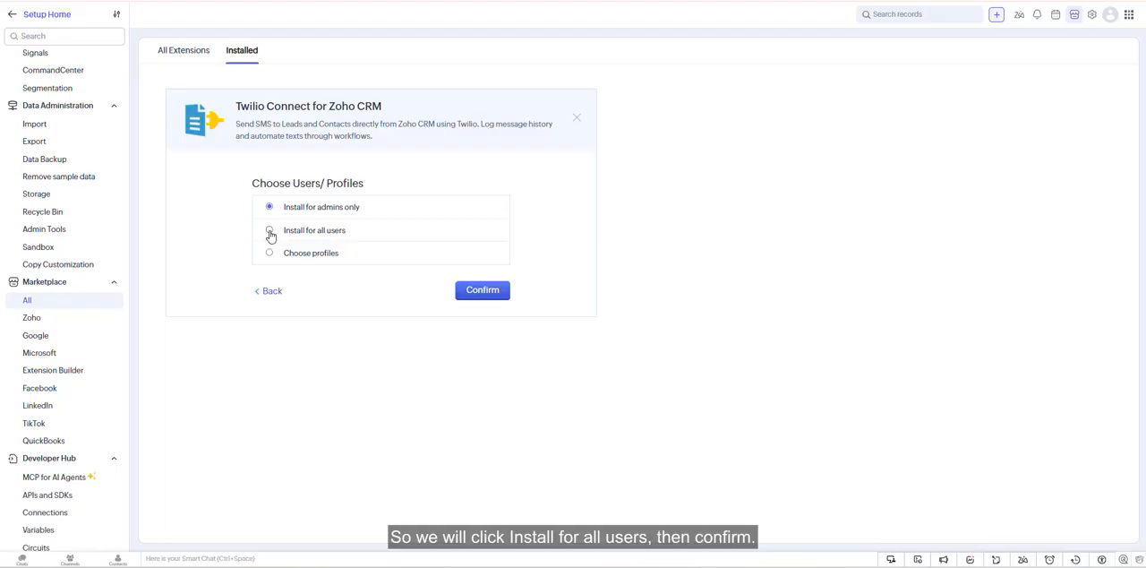
left_click(270, 232)
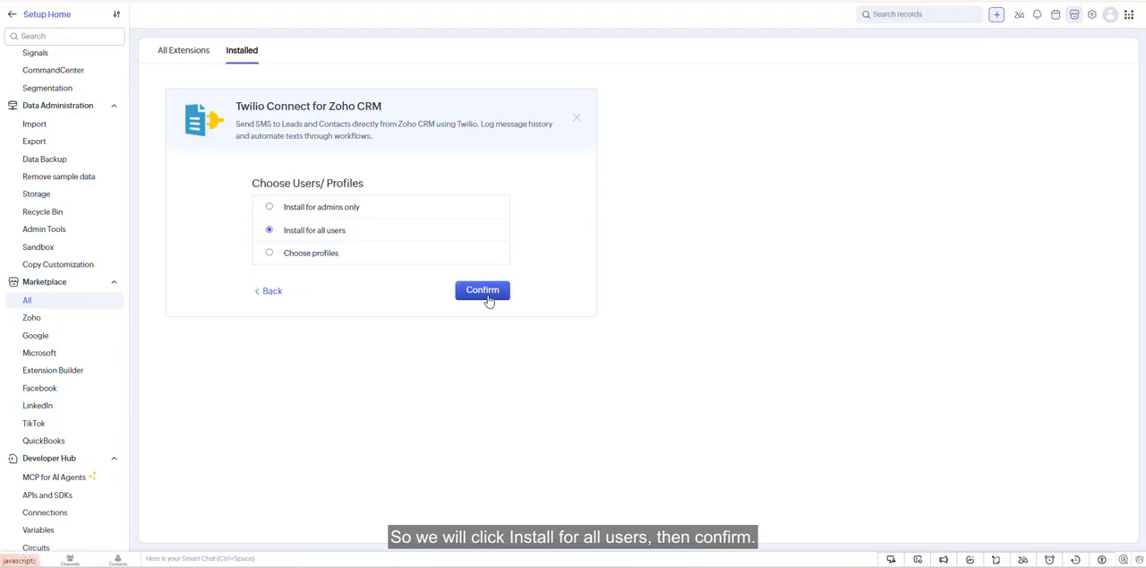
left_click(488, 299)
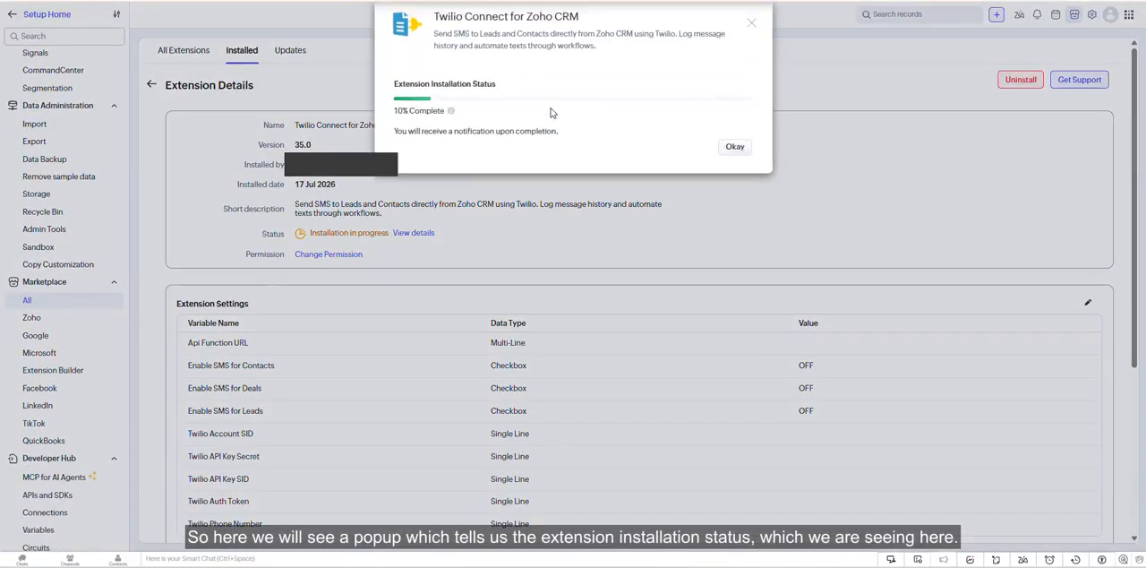
left_click_drag(394, 84, 515, 88)
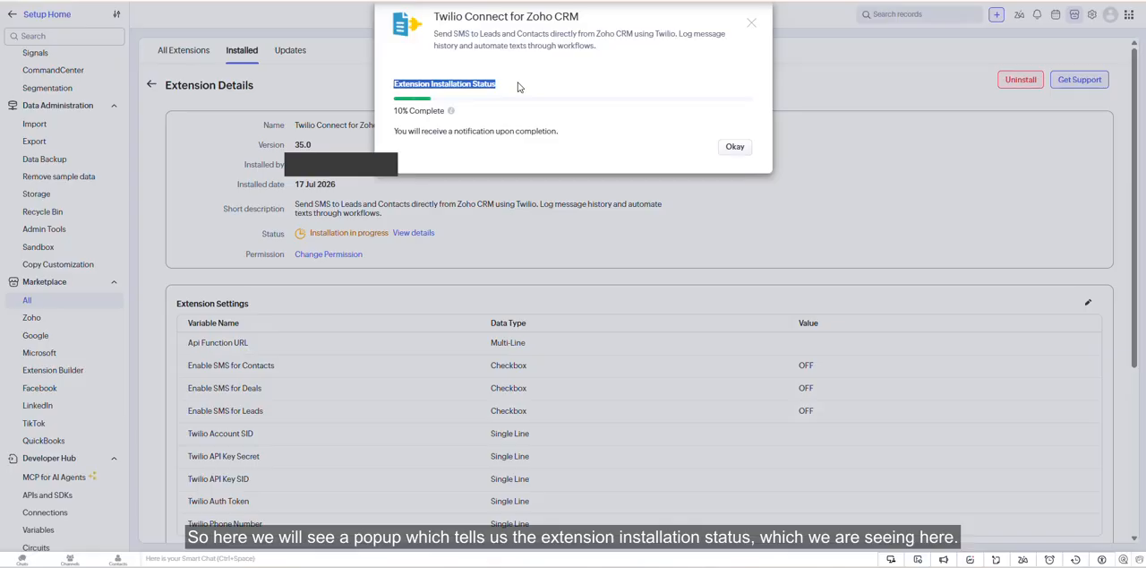
left_click(524, 87)
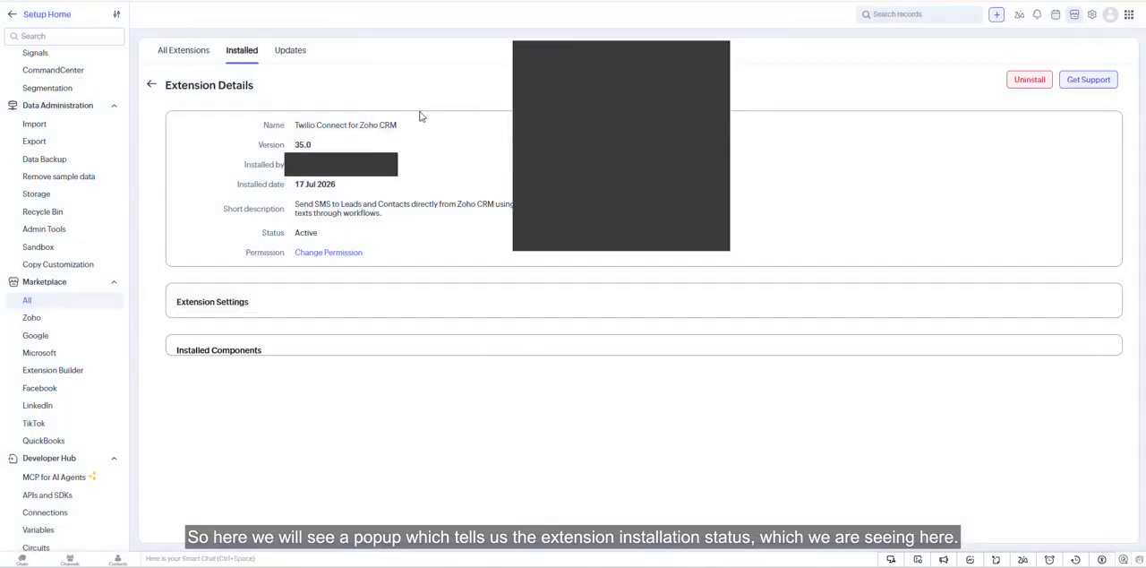
left_click_drag(421, 112, 480, 119)
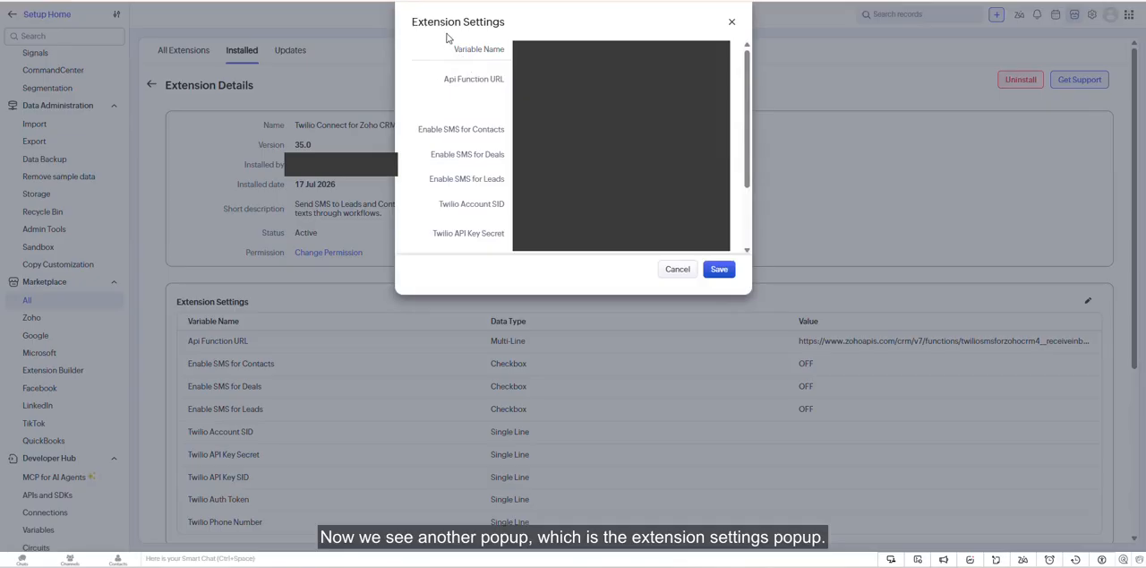
- Examine the Extension Settings fields, including the Api Function URL, SMS options and Twilio credentials
left_click_drag(410, 21, 558, 33)
left_click(558, 33)
scroll(573, 143, "down", 2)
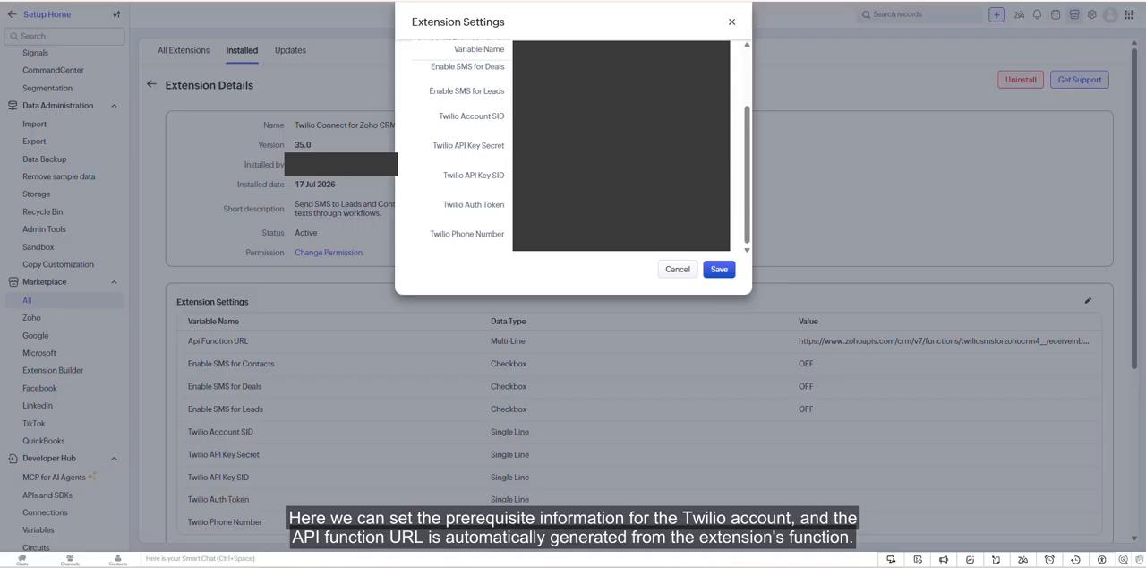
scroll(574, 144, "up", 2)
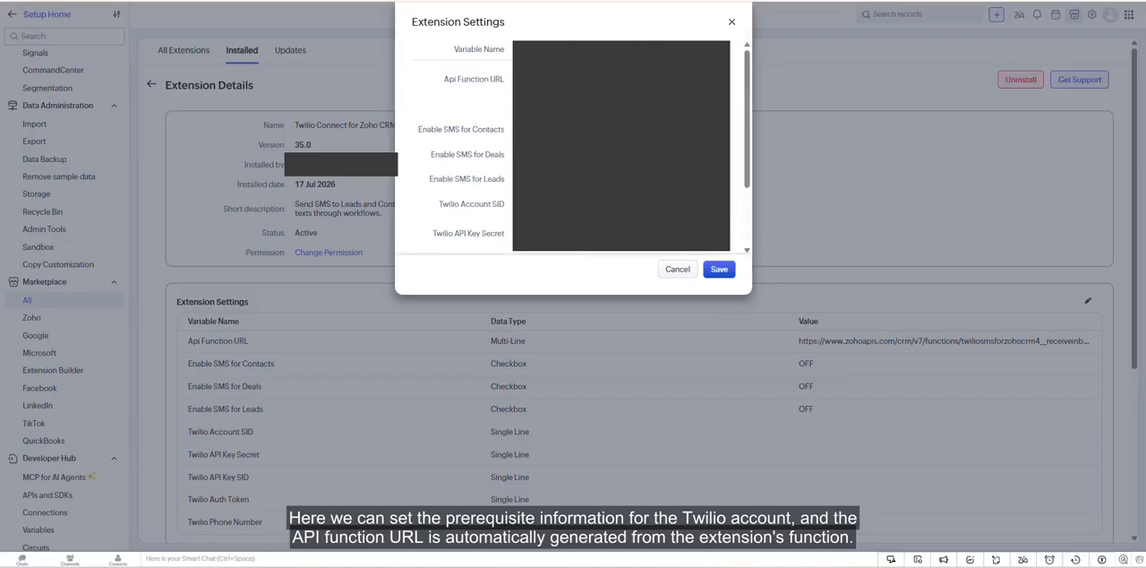
left_click_drag(437, 79, 511, 105)
left_click(512, 105)
scroll(573, 144, "down", 2)
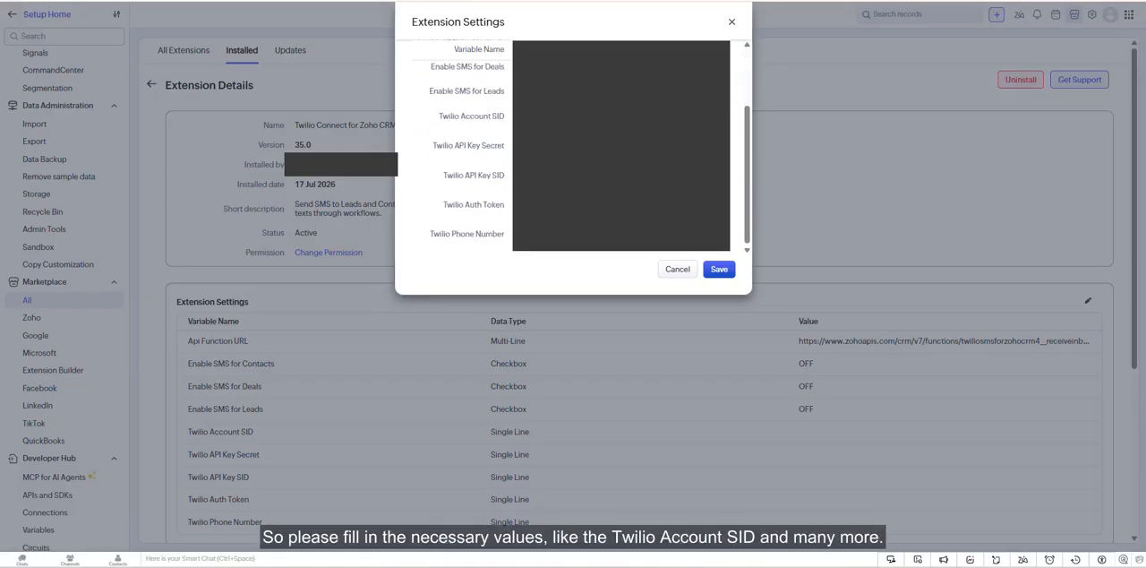
left_click_drag(438, 115, 504, 118)
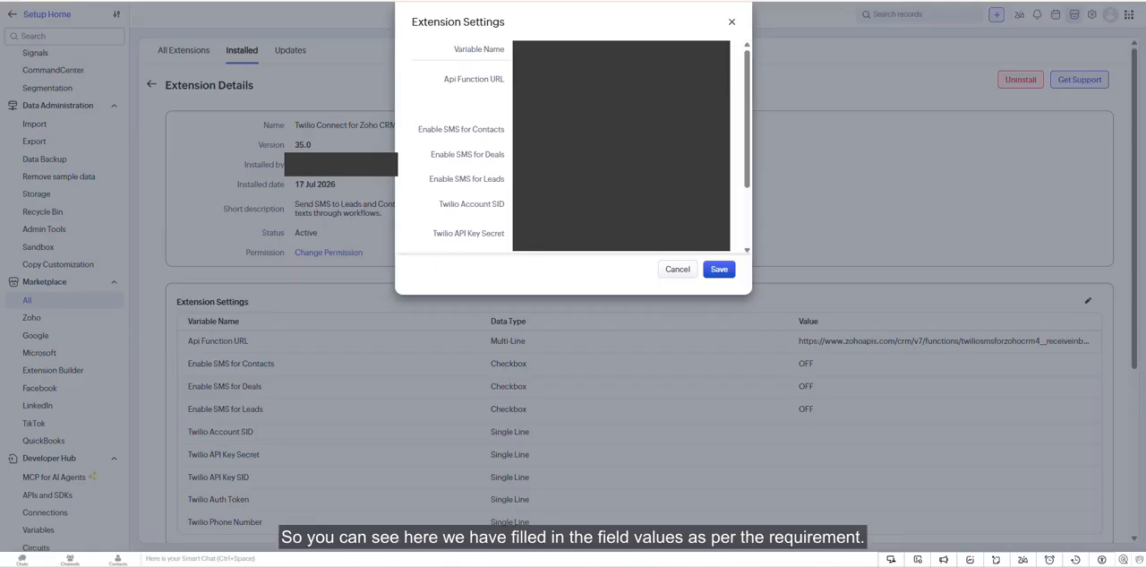
- Save the filled-in Extension Settings for Twilio Connect and review the extension's variable list
scroll(573, 143, "down", 2)
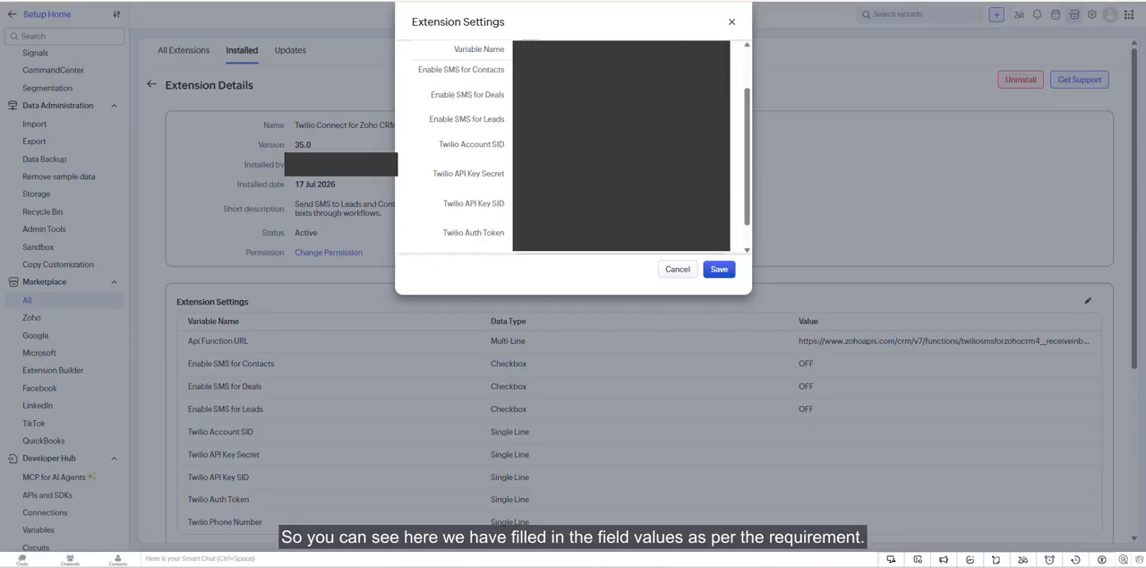
scroll(573, 144, "down", 1)
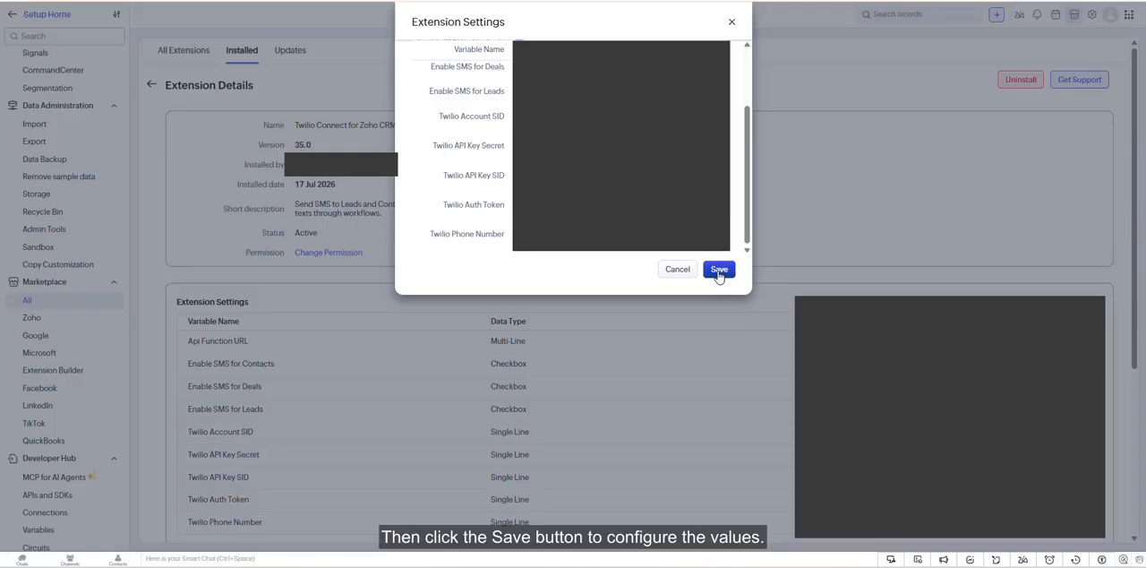
left_click(719, 270)
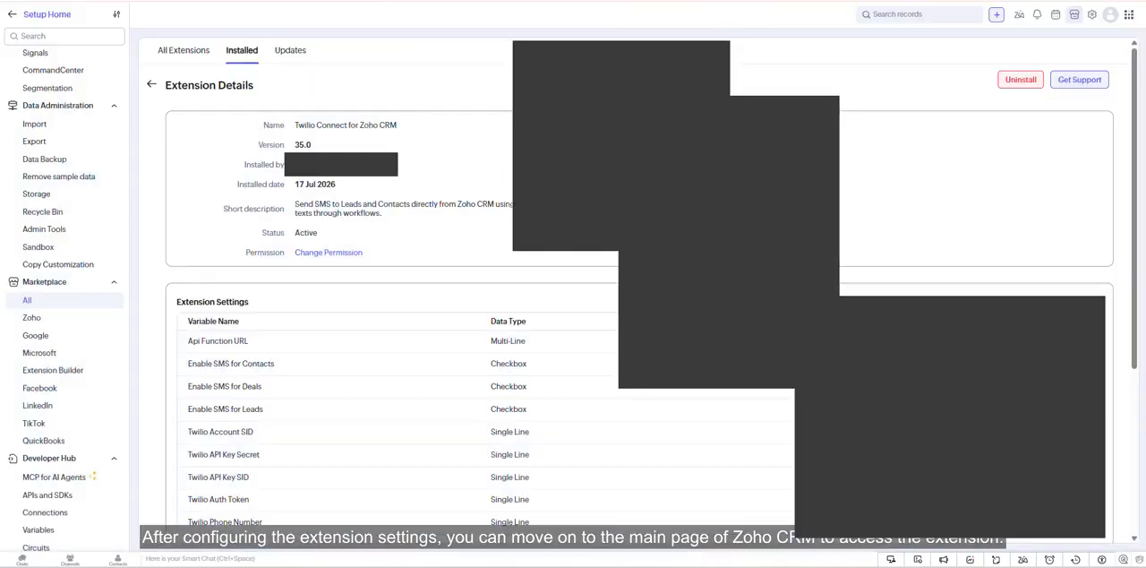
scroll(176, 182, "down", 2)
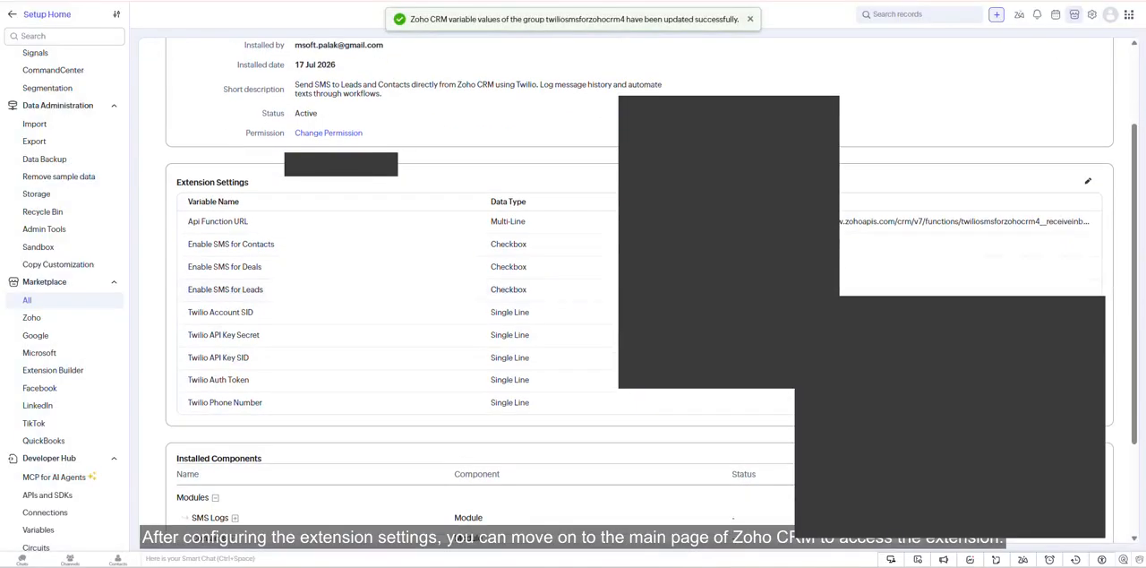
left_click_drag(176, 181, 277, 204)
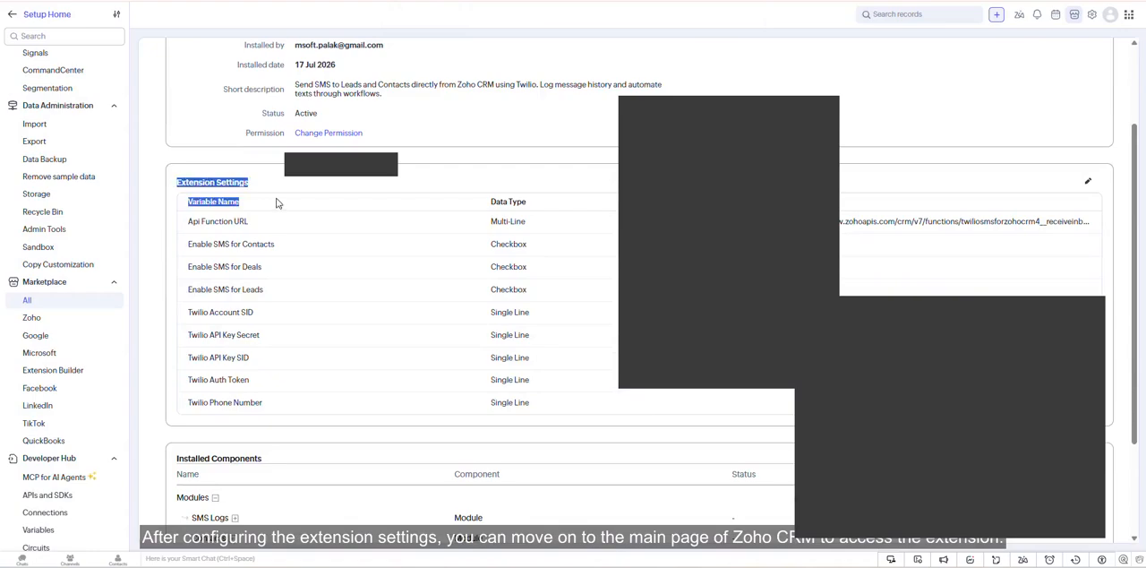
left_click(333, 182)
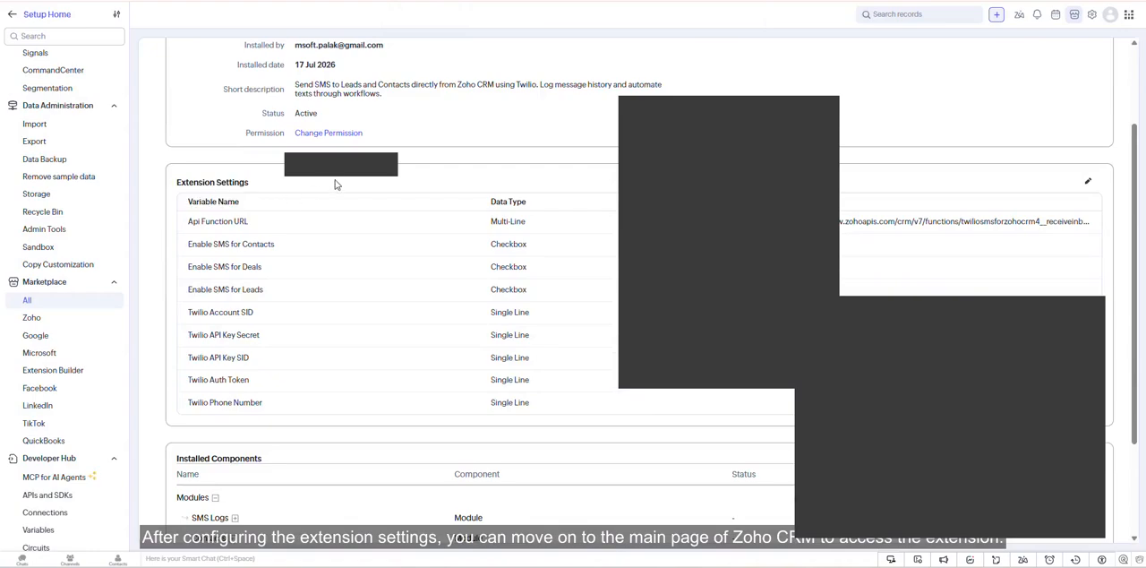
- Leave the setup area and open the Rangoni Of Florence lead's record in the Leads module
left_click(13, 14)
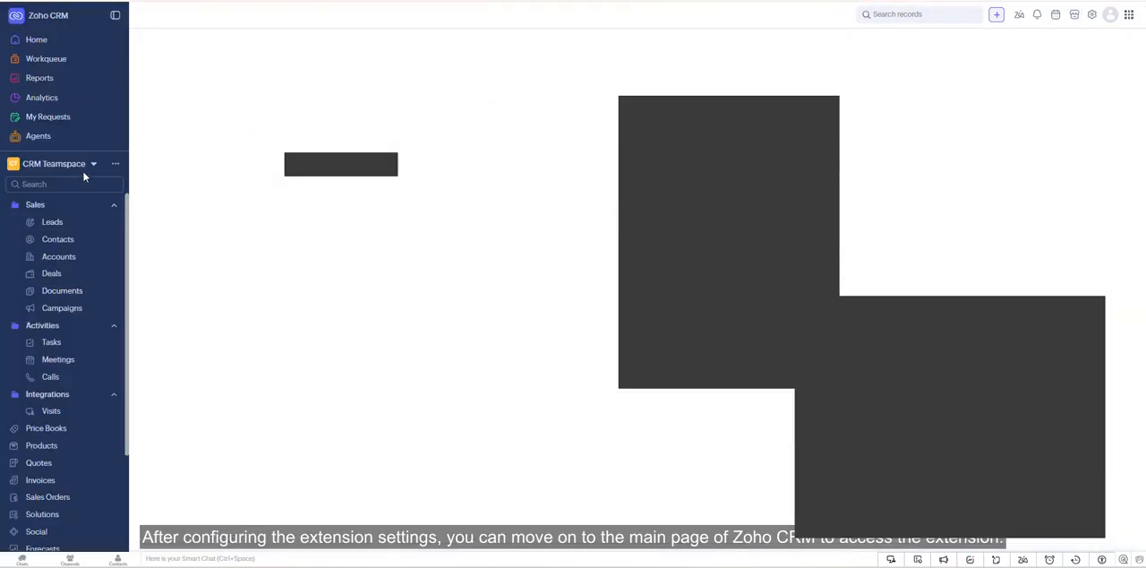
left_click(71, 224)
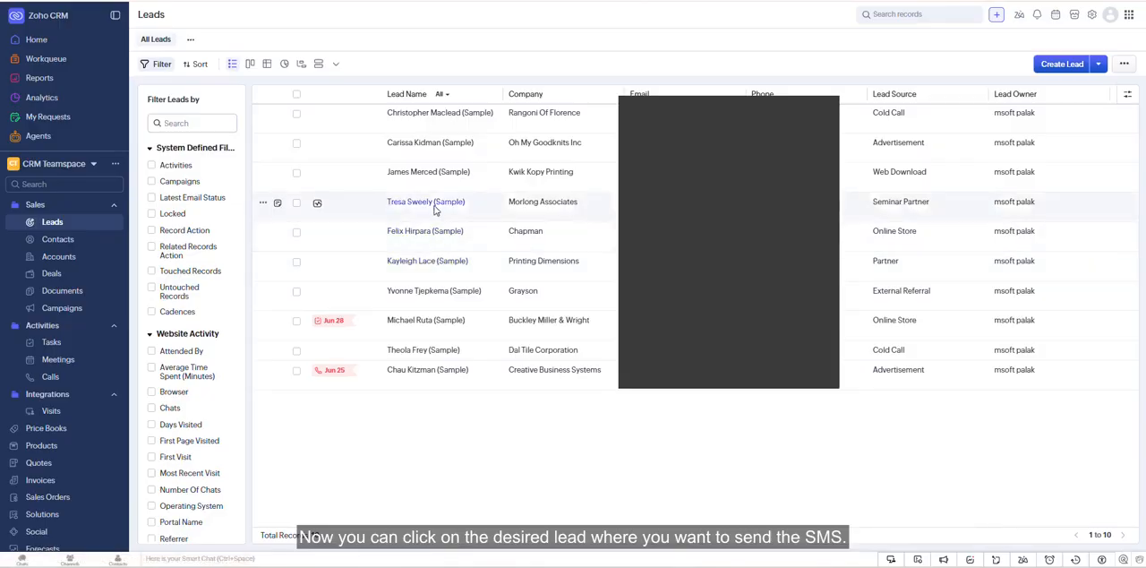
left_click(430, 122)
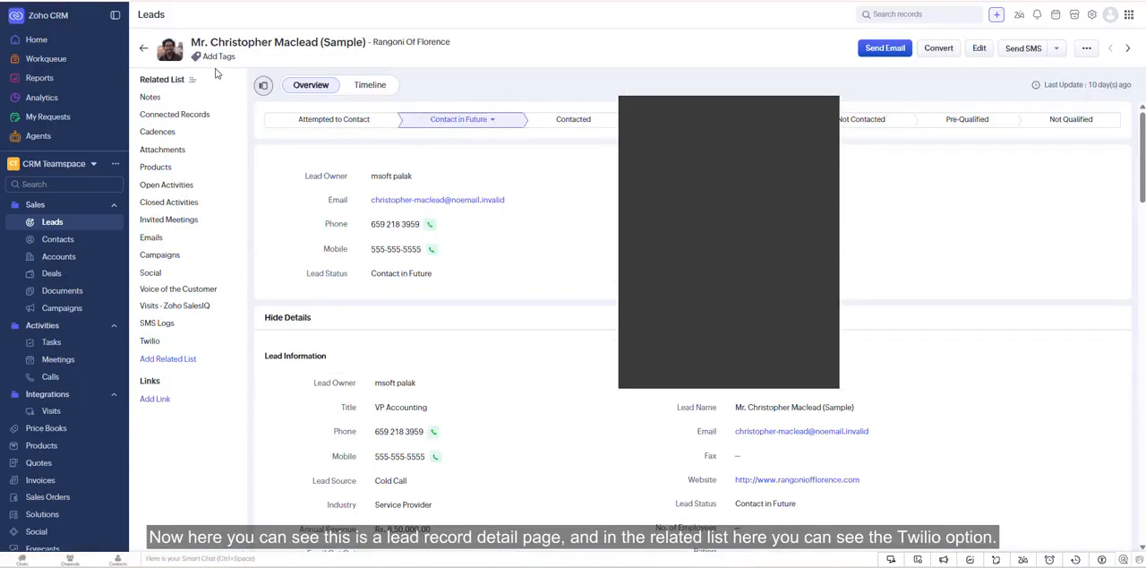
left_click_drag(192, 42, 430, 53)
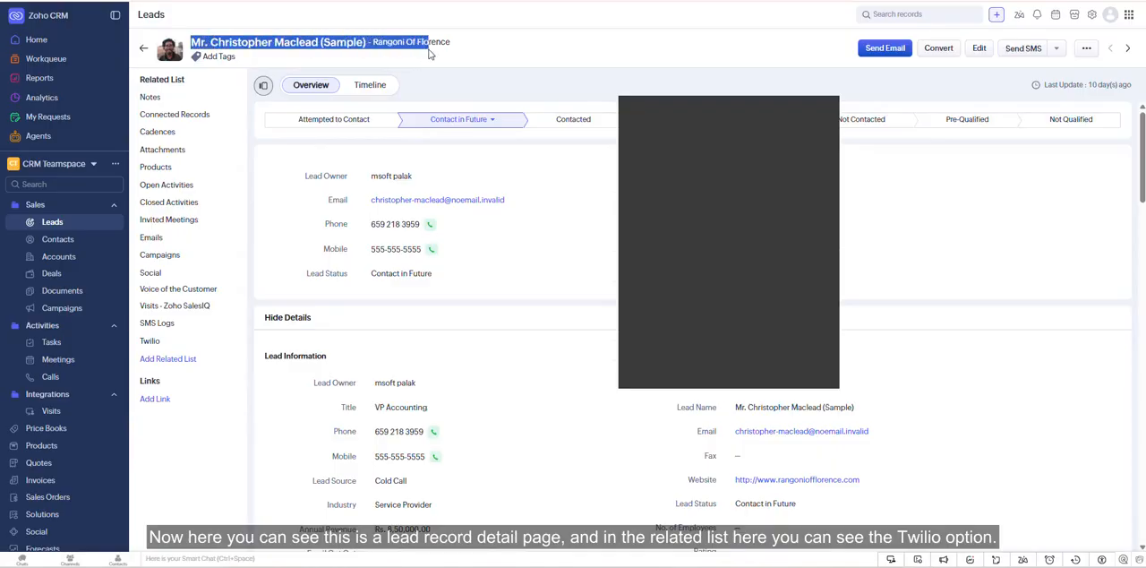
left_click(478, 58)
- Go to the lead's Twilio related list and activate the SMS message field
scroll(537, 187, "down", 10)
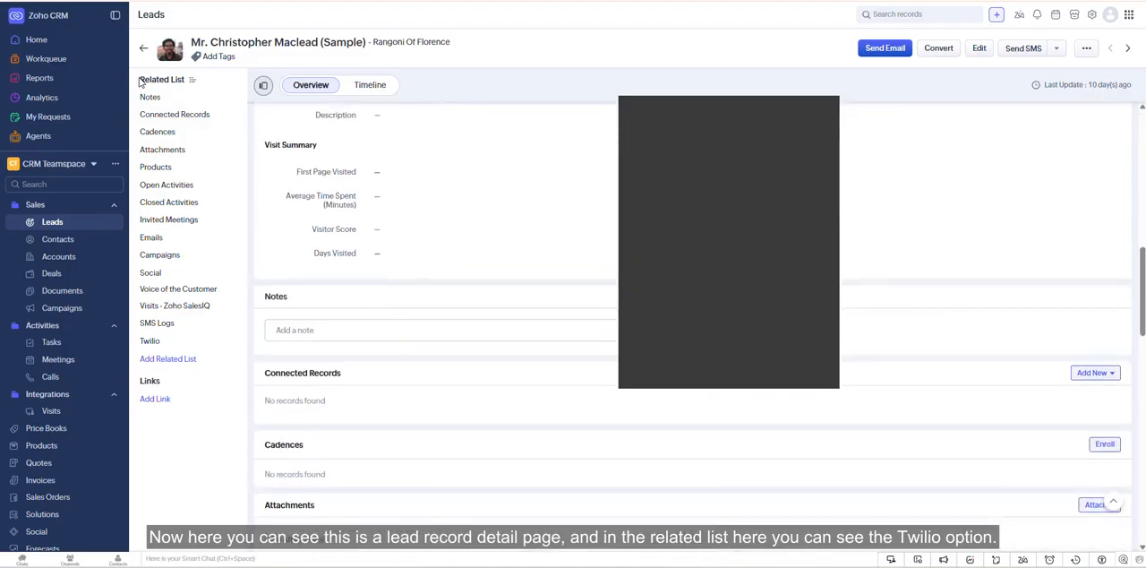
left_click_drag(141, 77, 231, 349)
left_click(228, 432)
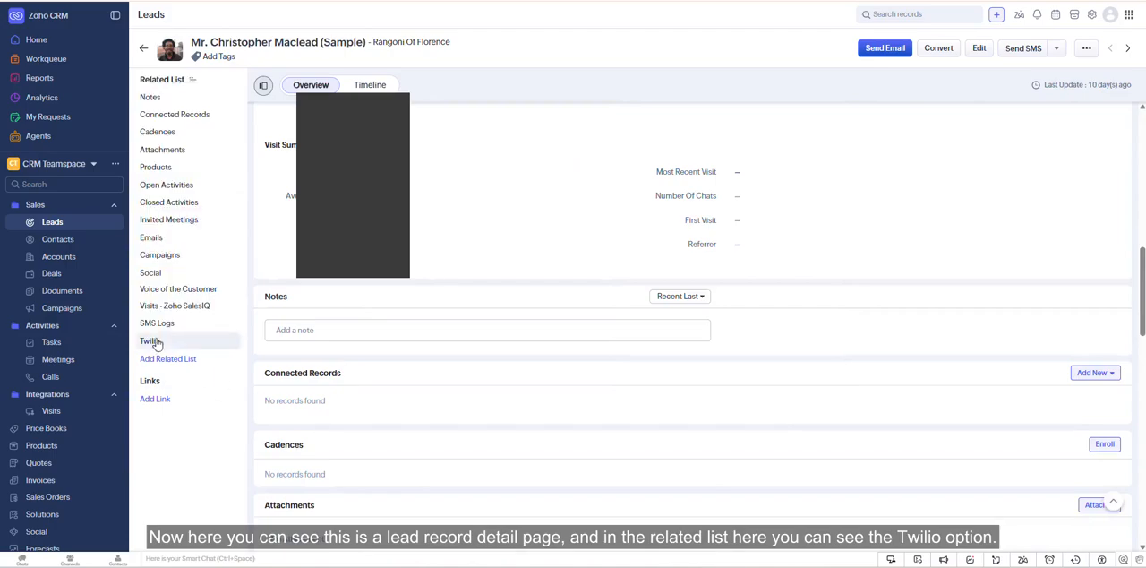
left_click(160, 344)
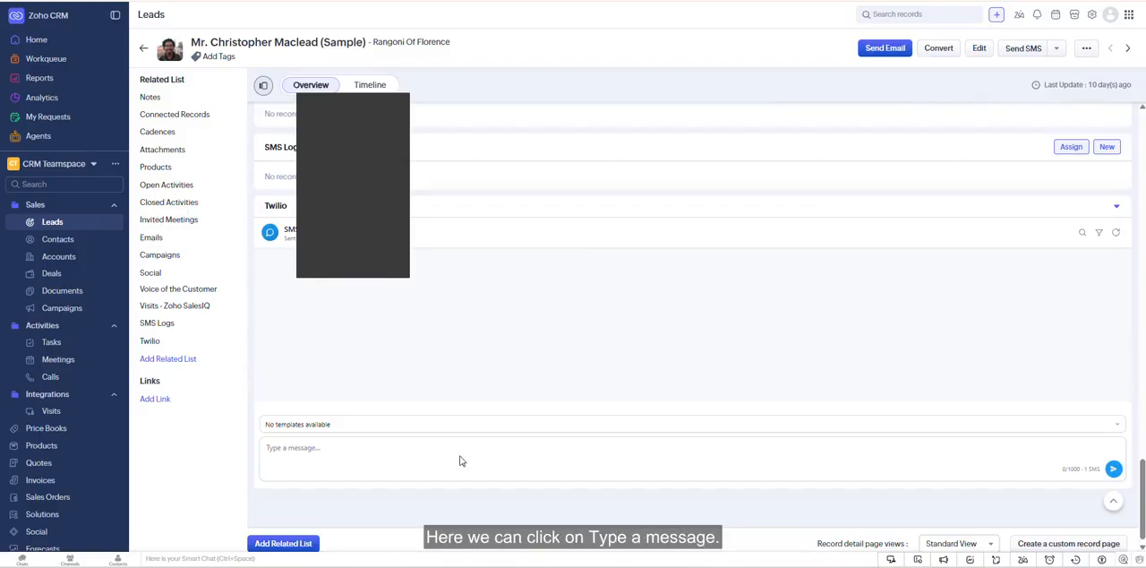
left_click(346, 456)
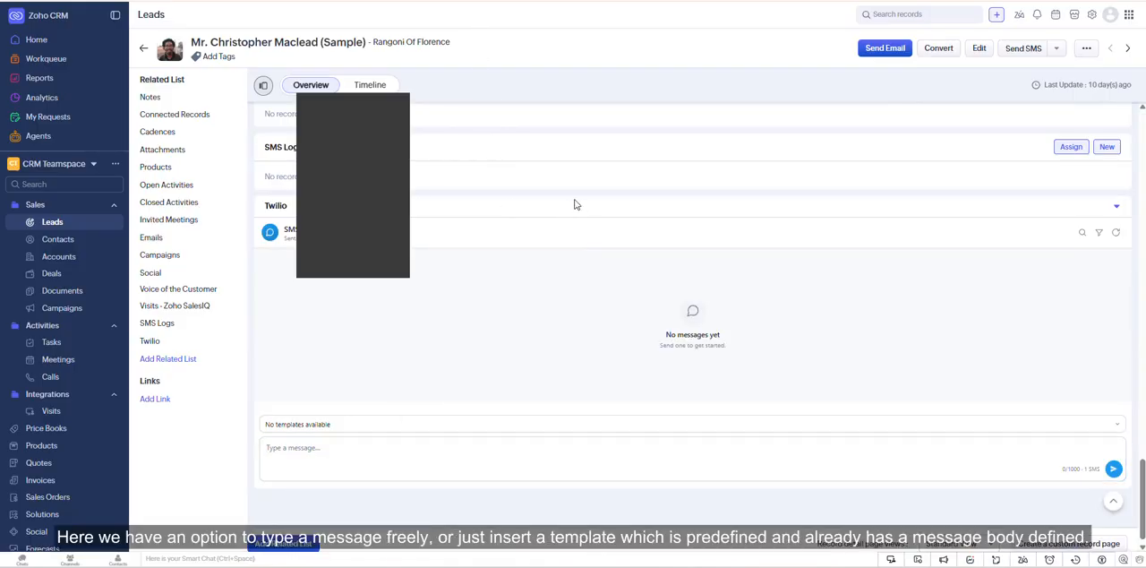
left_click(378, 450)
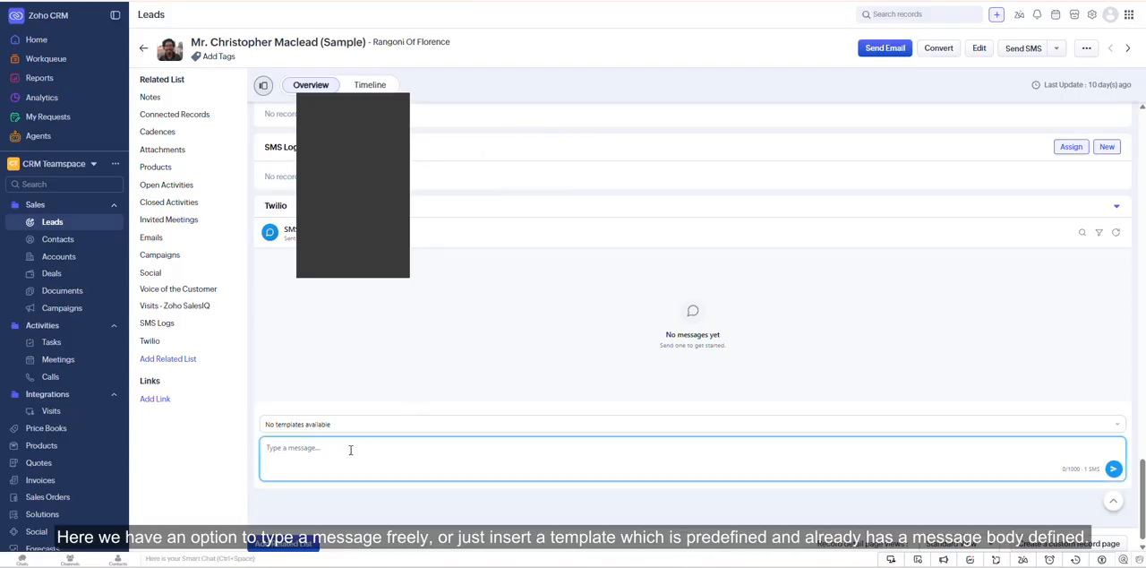
- Switch to the Twilio console and open the configuration page of the active Carson City, NV phone number
left_click(510, 39)
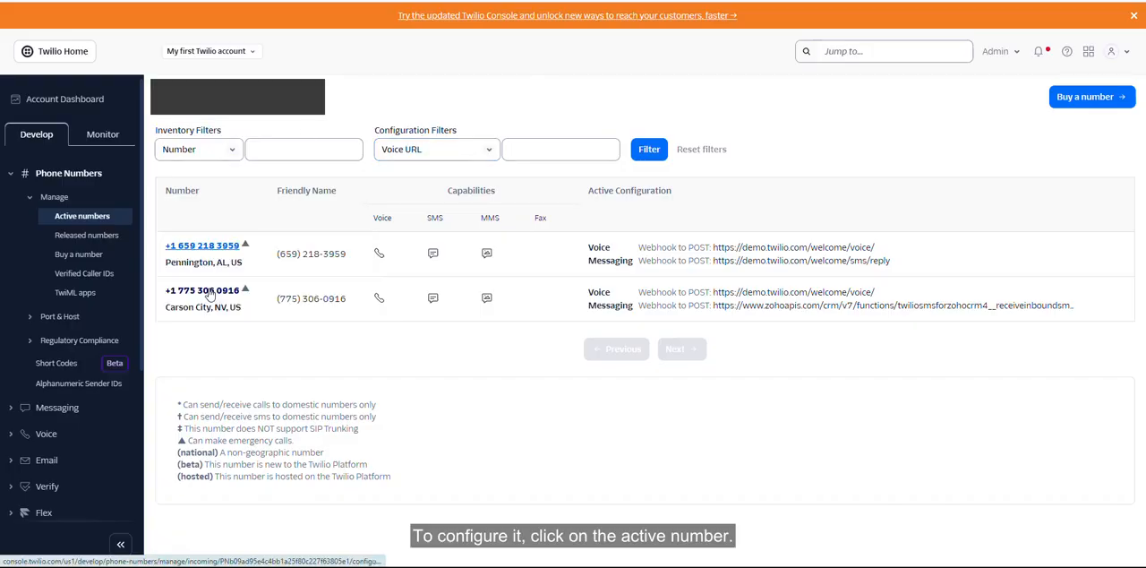
left_click(209, 291)
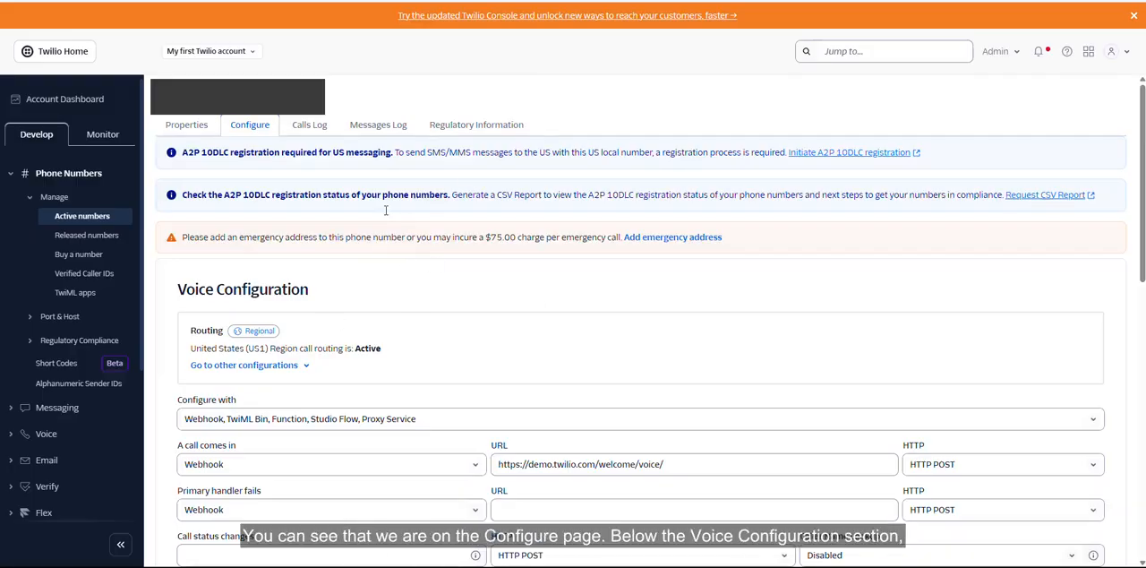
left_click(232, 130)
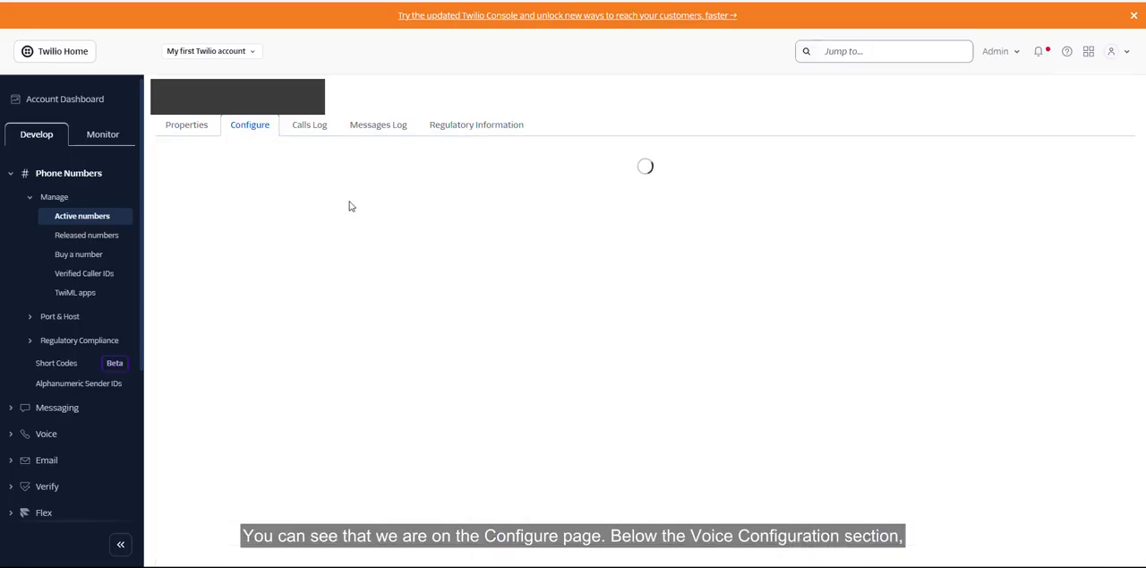
- Look through the phone number's configuration page and examine the Voice Configuration section
scroll(509, 358, "down", 5)
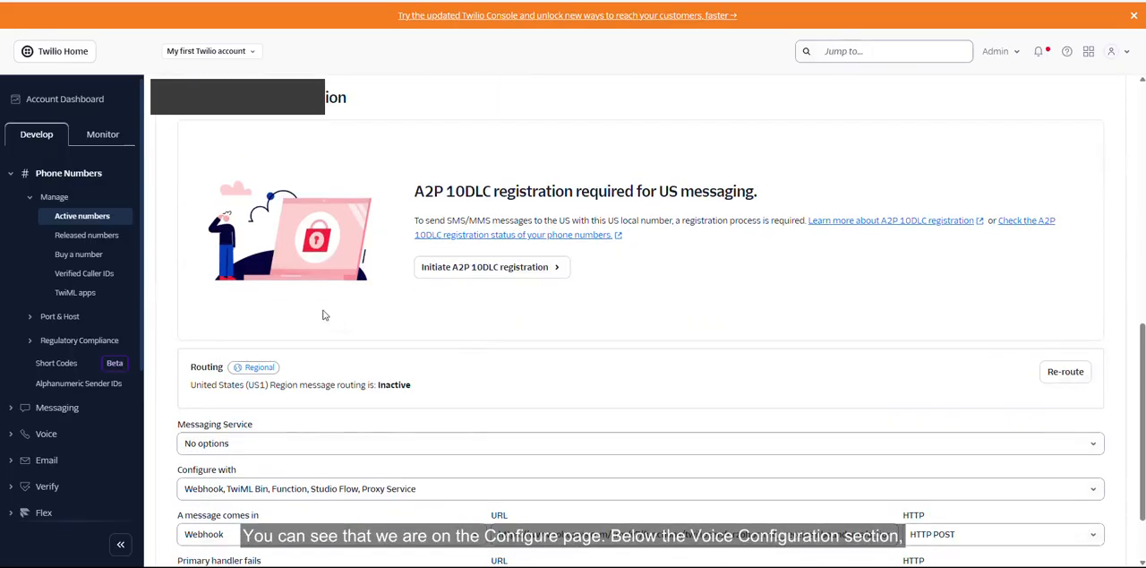
scroll(367, 352, "down", 2)
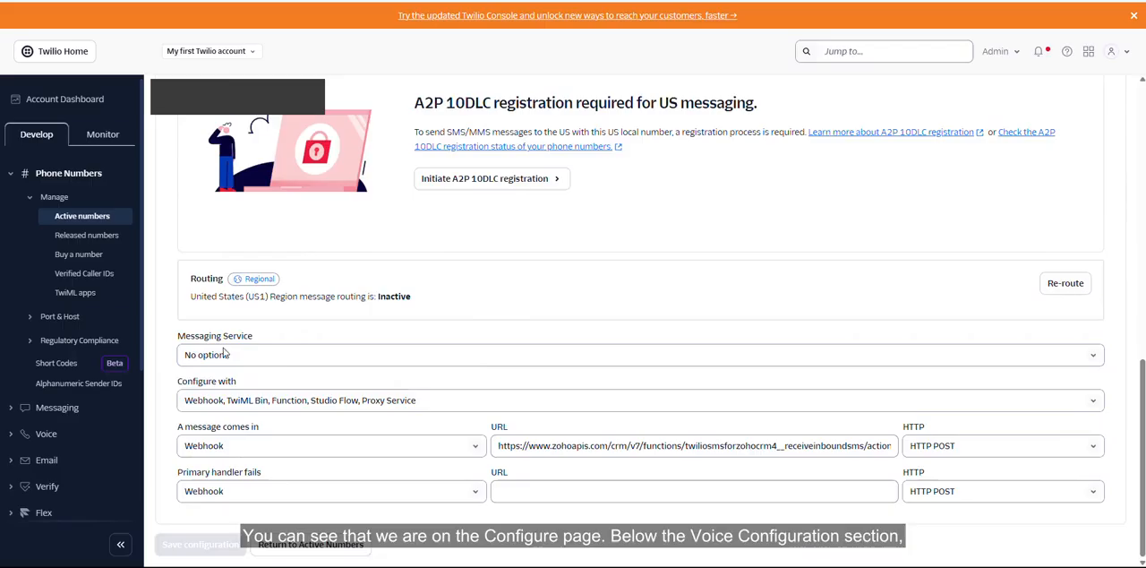
scroll(305, 376, "up", 2)
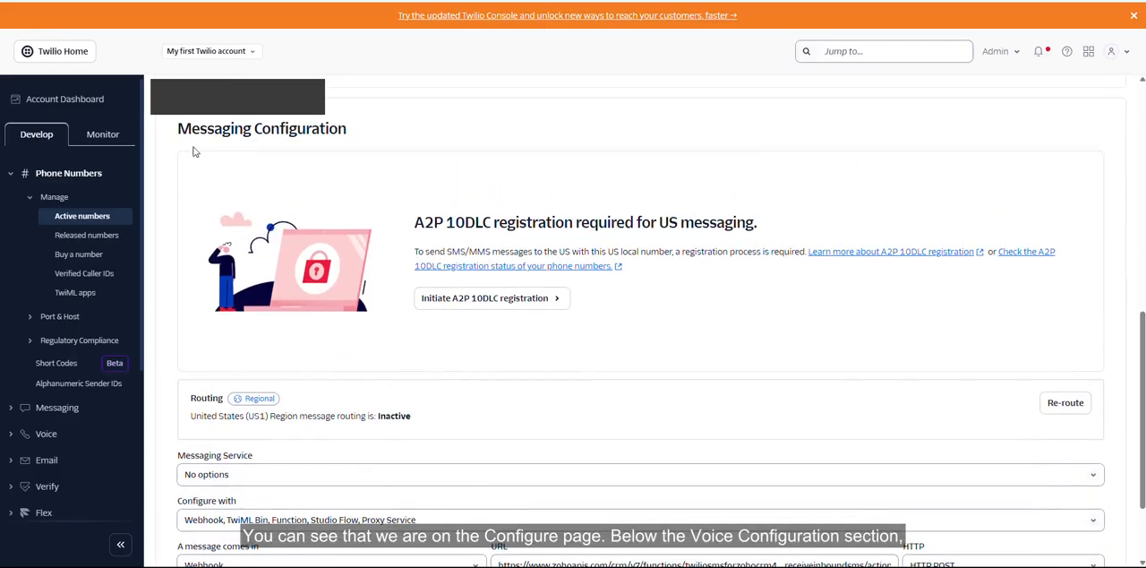
scroll(369, 270, "up", 1)
scroll(367, 270, "up", 8)
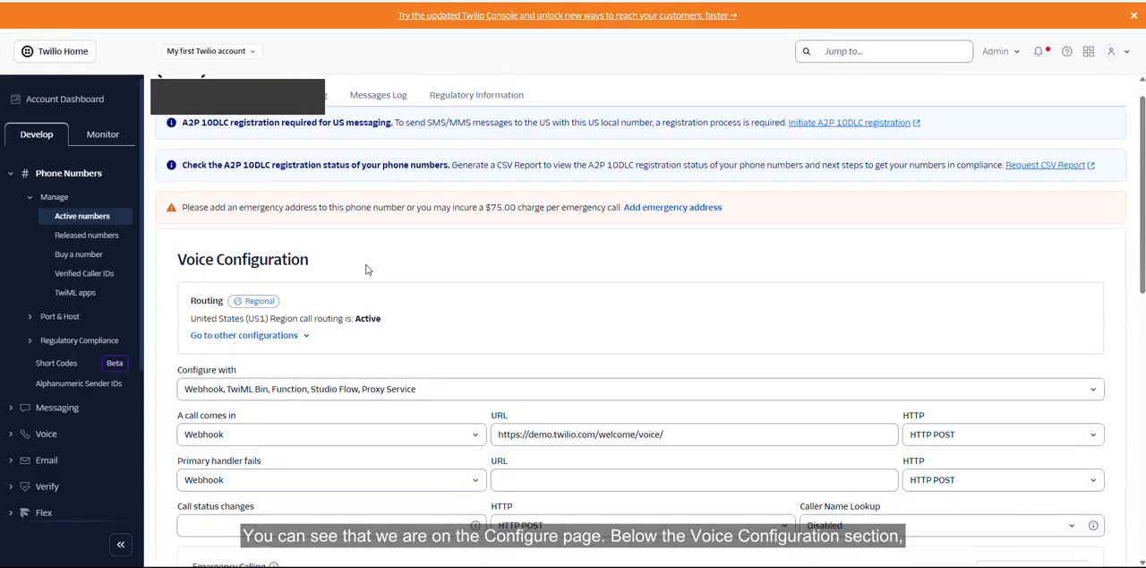
left_click_drag(224, 260, 339, 262)
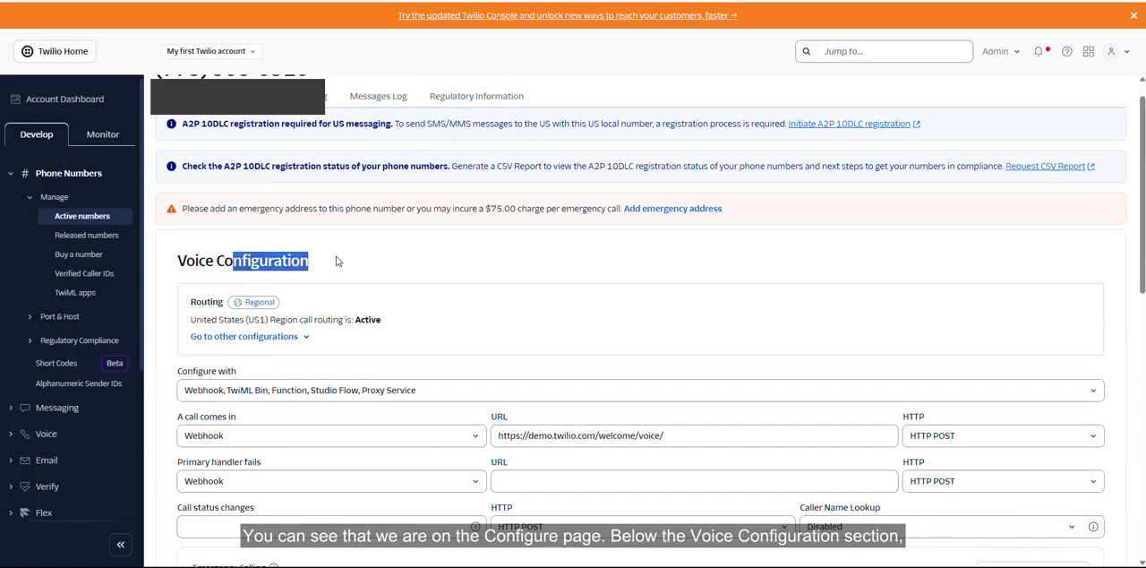
left_click(367, 262)
- Examine the Messaging Configuration section, especially the webhook URL and HTTP method for incoming messages
scroll(377, 295, "down", 6)
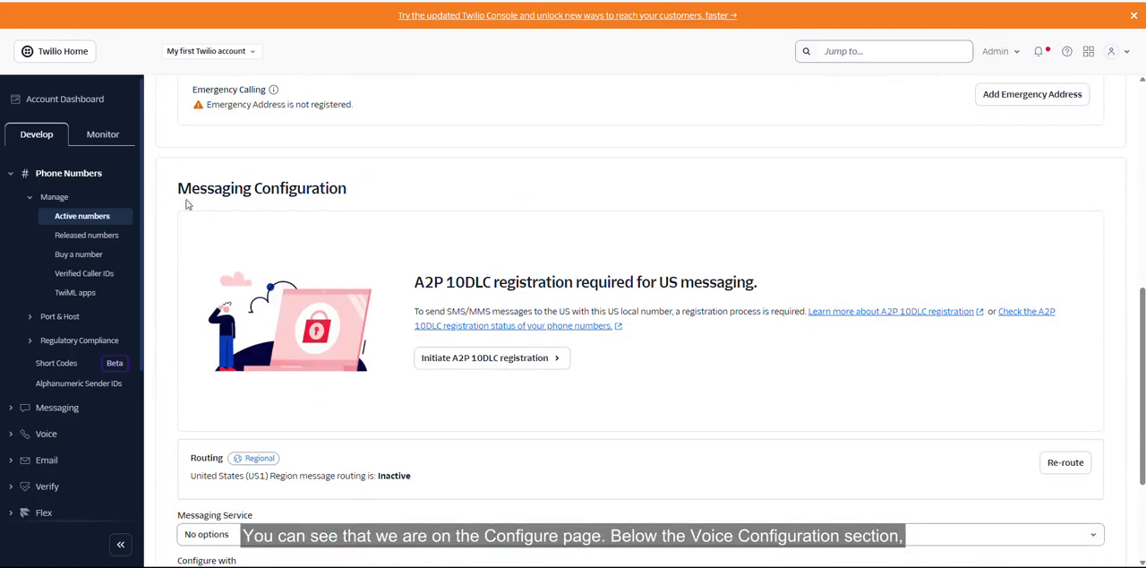
left_click_drag(177, 188, 370, 185)
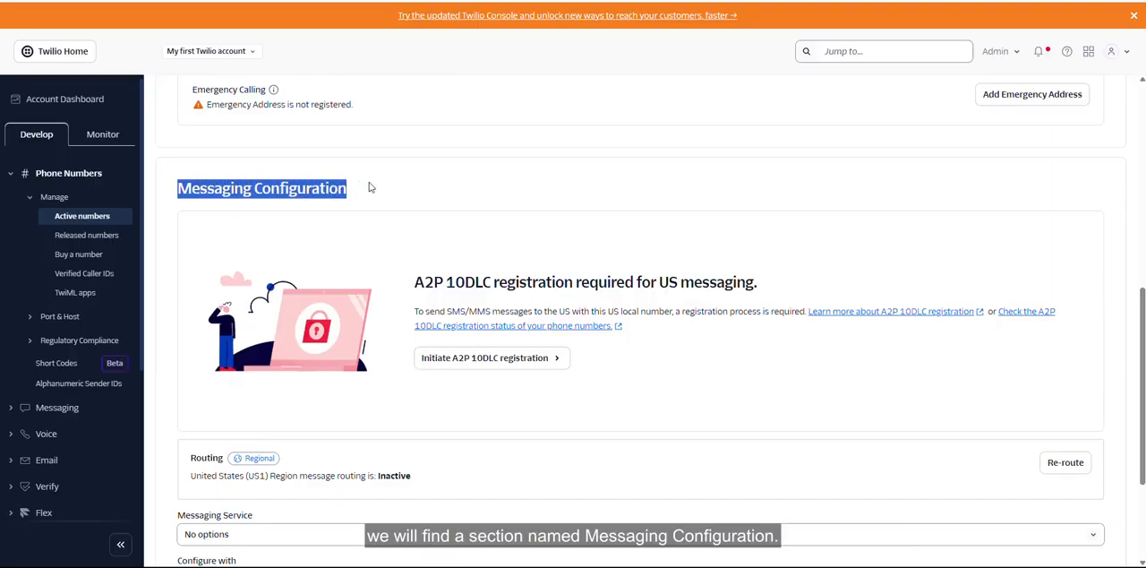
left_click(407, 201)
scroll(342, 337, "down", 2)
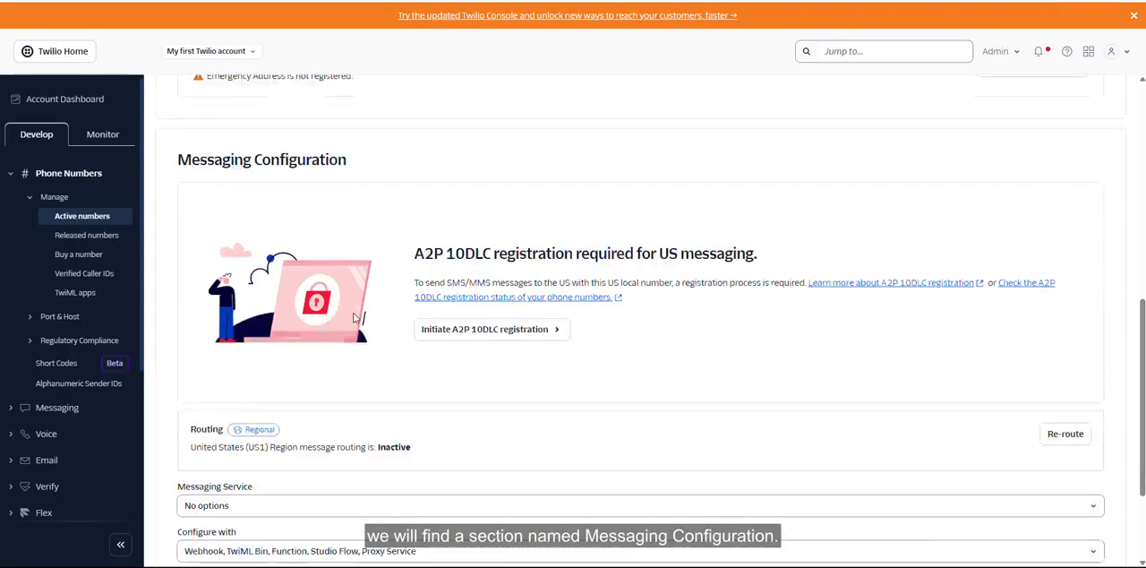
scroll(372, 356, "up", 1)
scroll(376, 358, "down", 1)
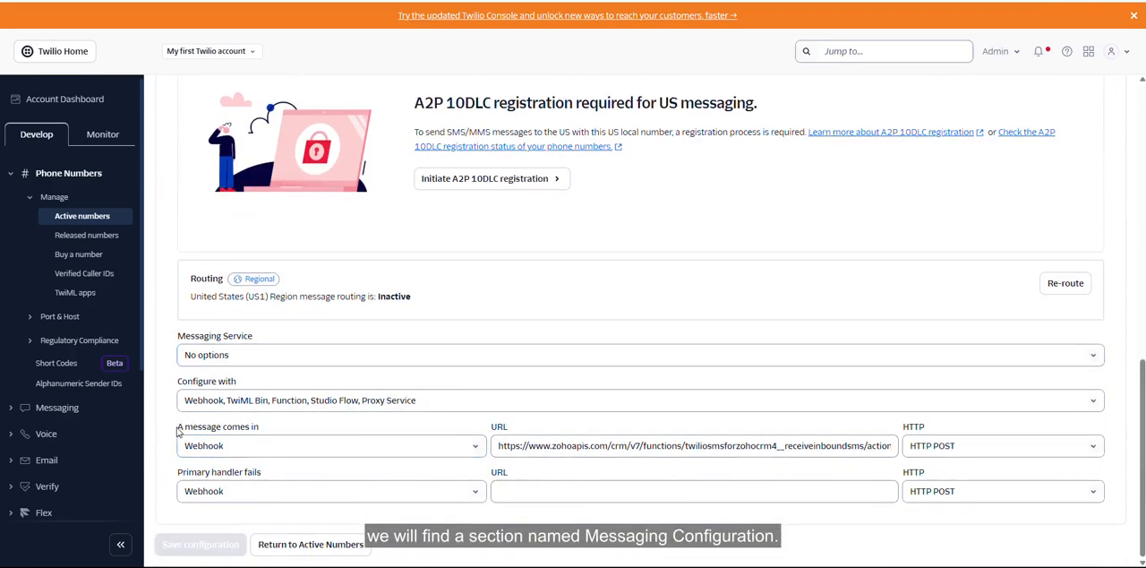
left_click_drag(178, 431, 299, 430)
left_click(300, 430)
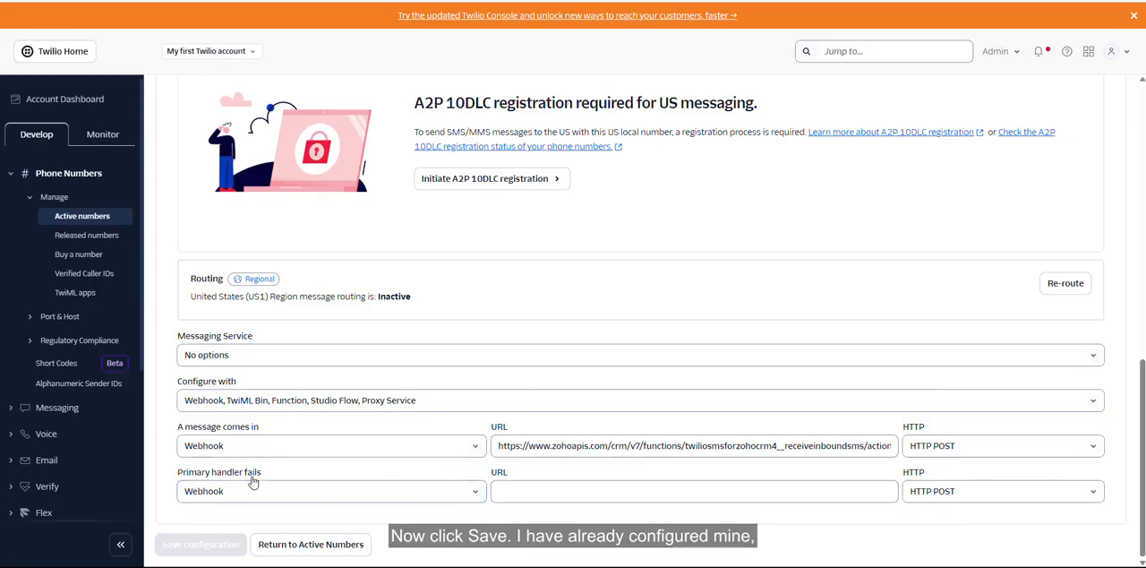
left_click(535, 352)
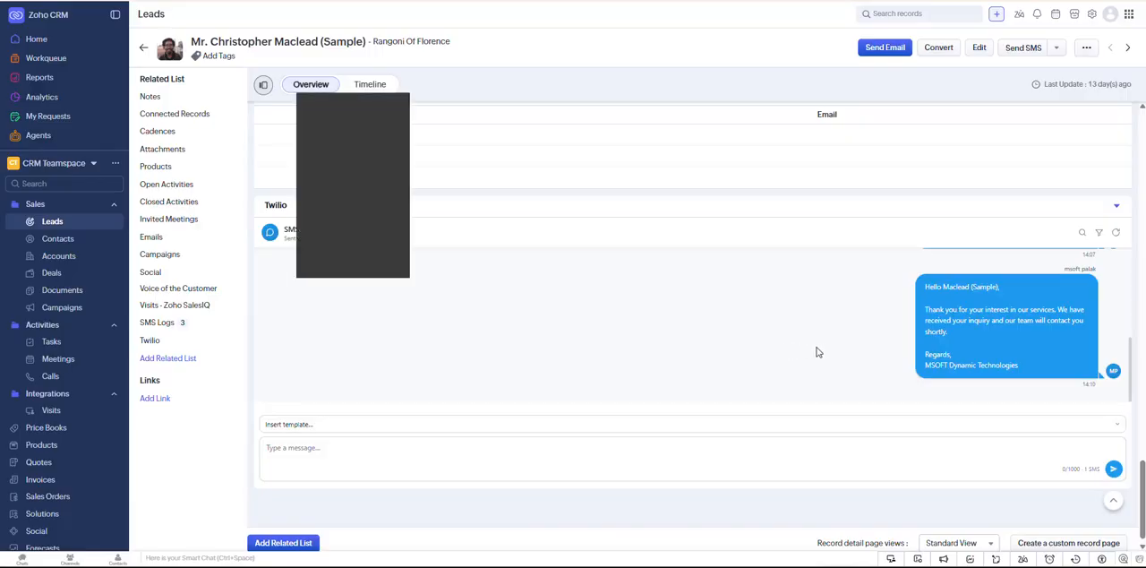
- Switch to Zoho CRM and review the lead's sent Twilio messages, including the template message with the merged name field
scroll(821, 347, "up", 2)
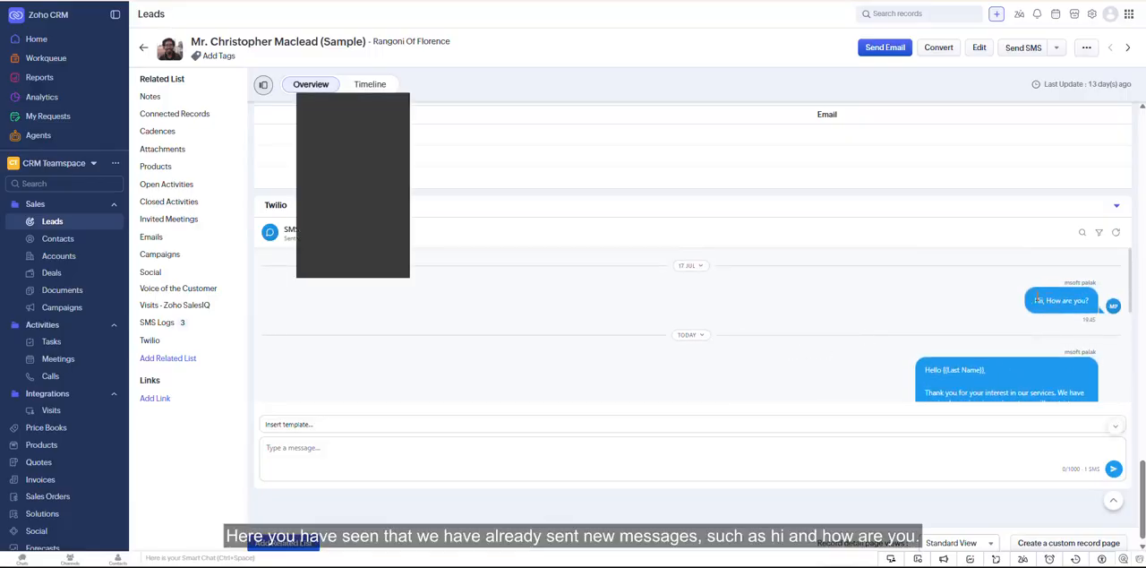
left_click_drag(1039, 299, 1109, 305)
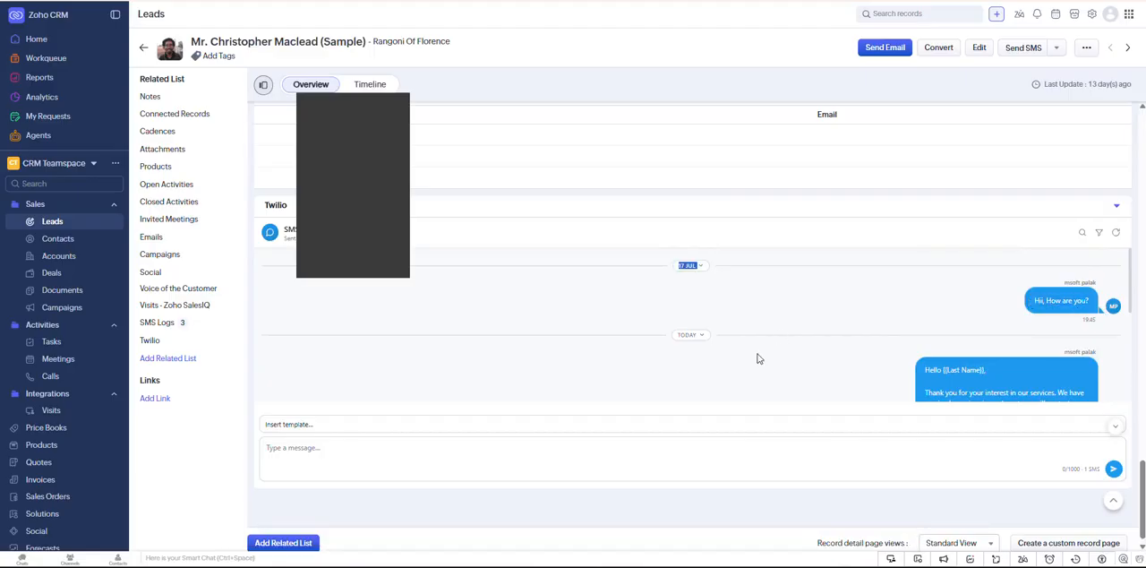
scroll(757, 359, "down", 3)
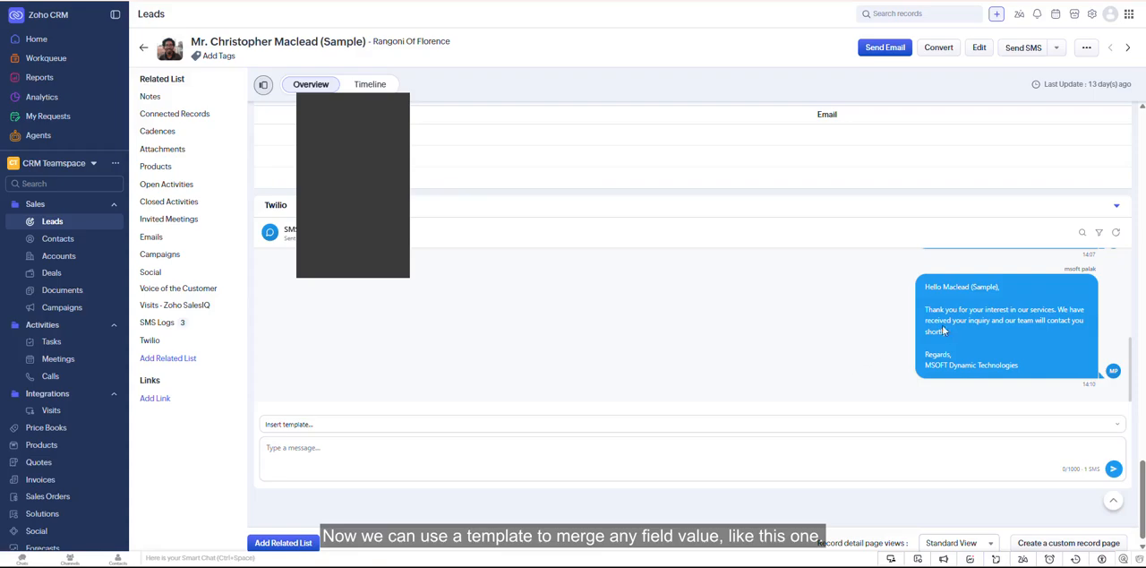
left_click_drag(924, 285, 1033, 373)
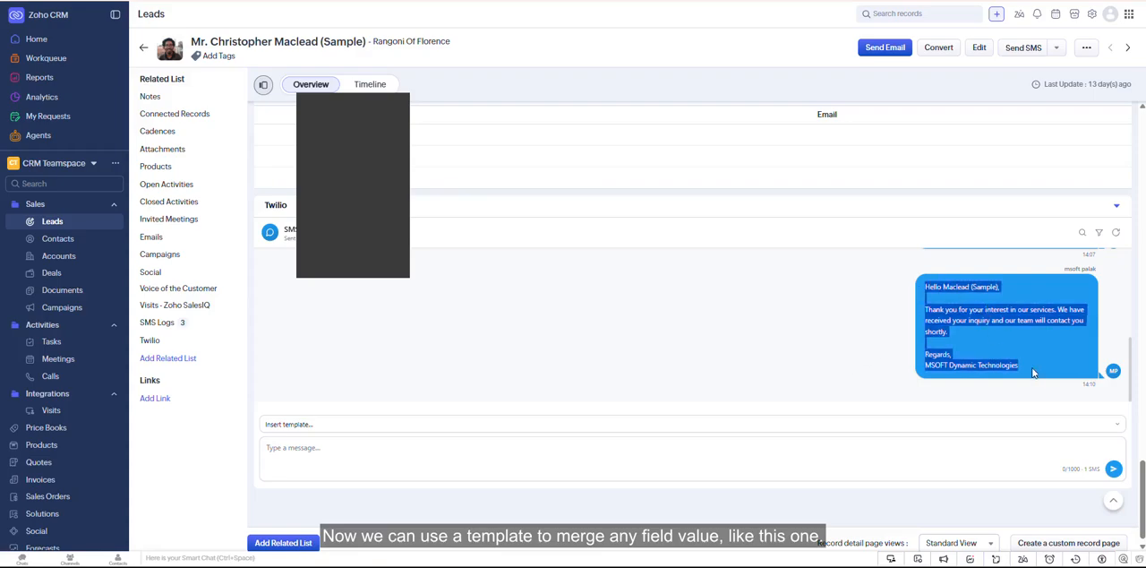
left_click(1035, 372)
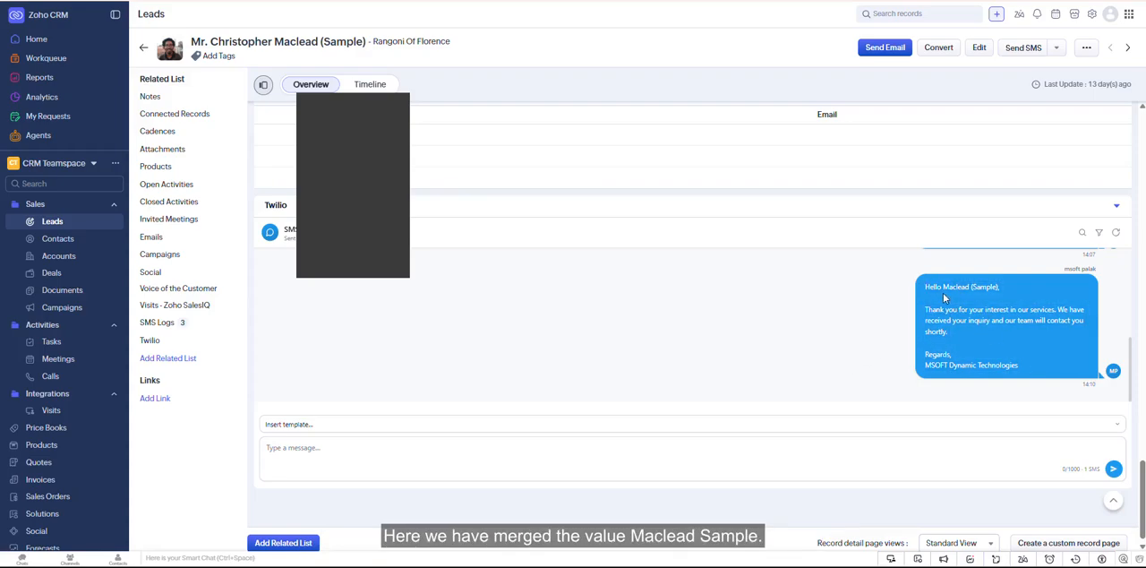
left_click_drag(943, 286, 1005, 287)
left_click(1022, 294)
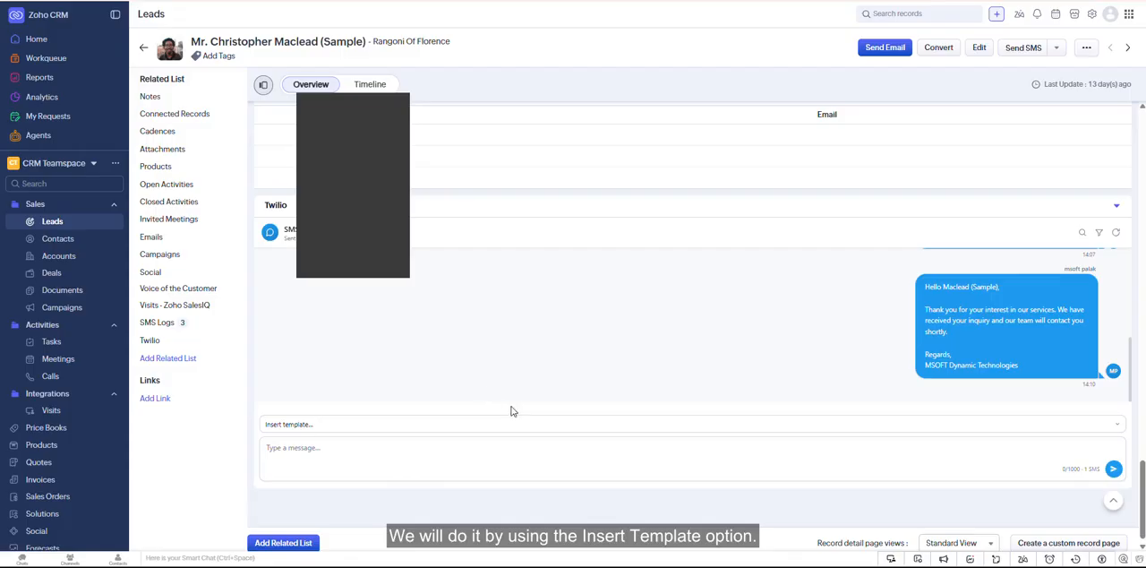
- Check which SMS templates are available for insertion in the lead's Twilio conversation
left_click(356, 427)
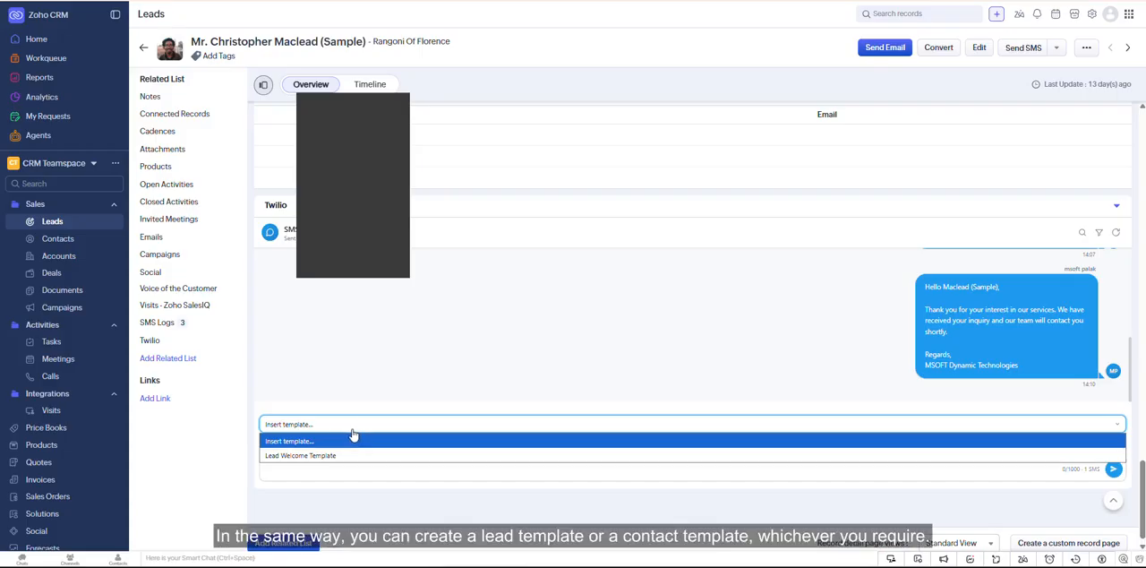
left_click(404, 394)
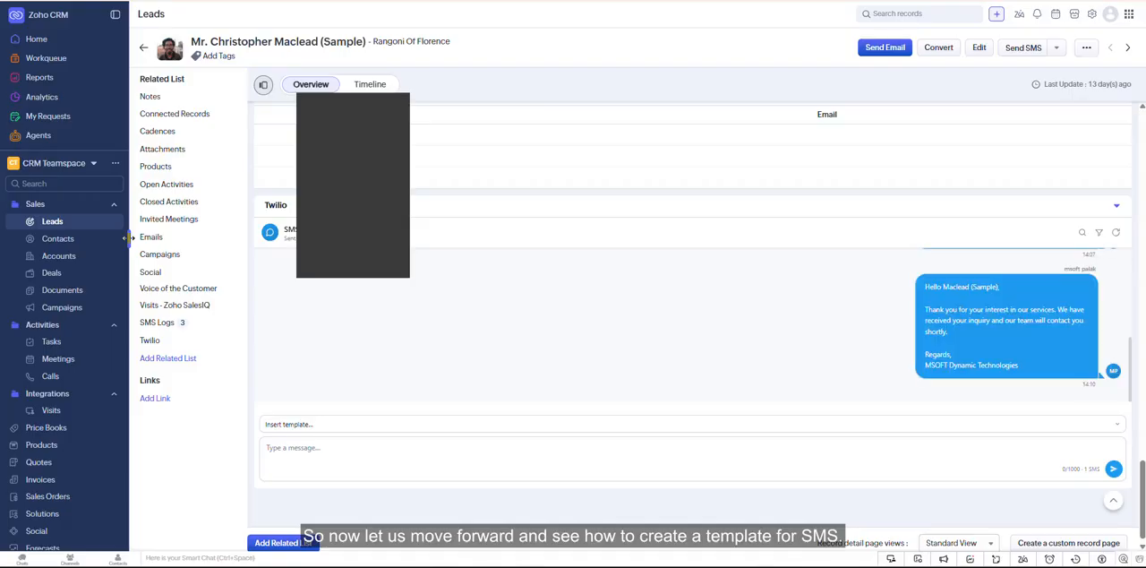
- Switch to the Twilio Connect for Zoho CRM teamspace and start creating a new SMS template
left_click(56, 163)
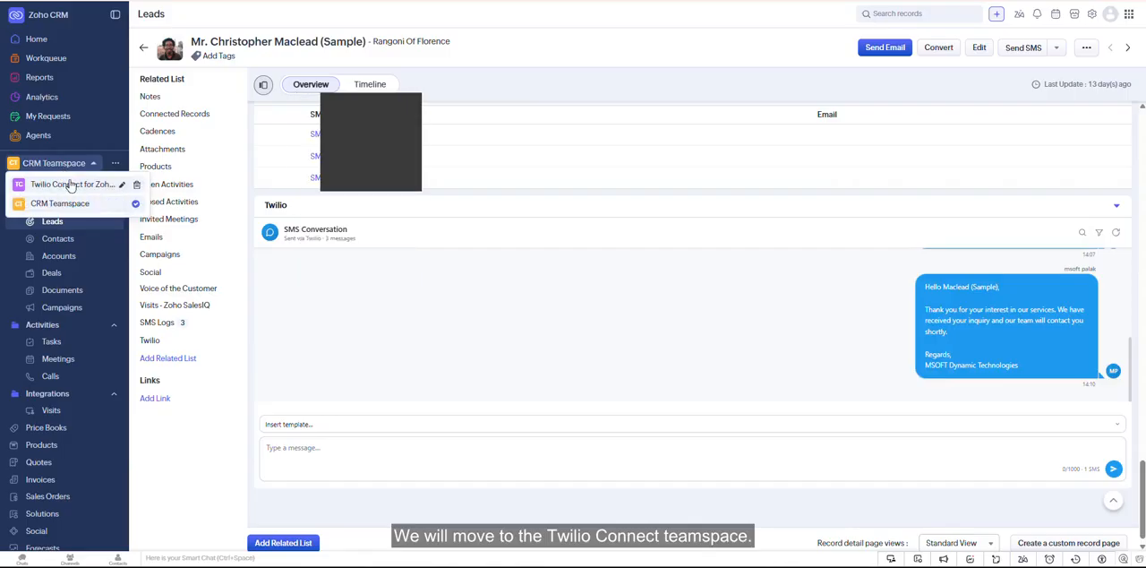
left_click(71, 184)
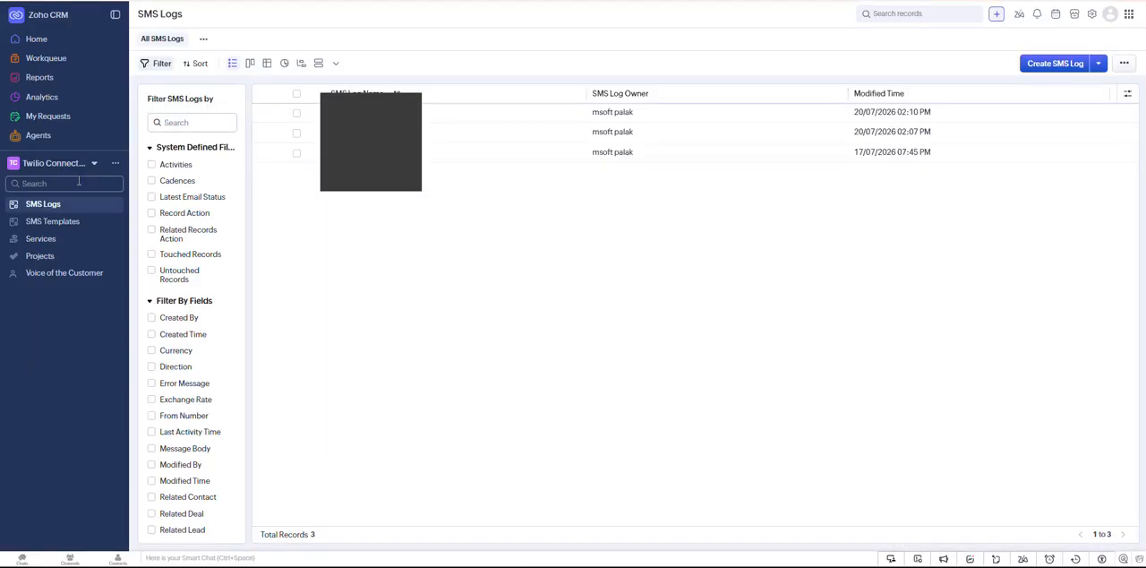
left_click(61, 226)
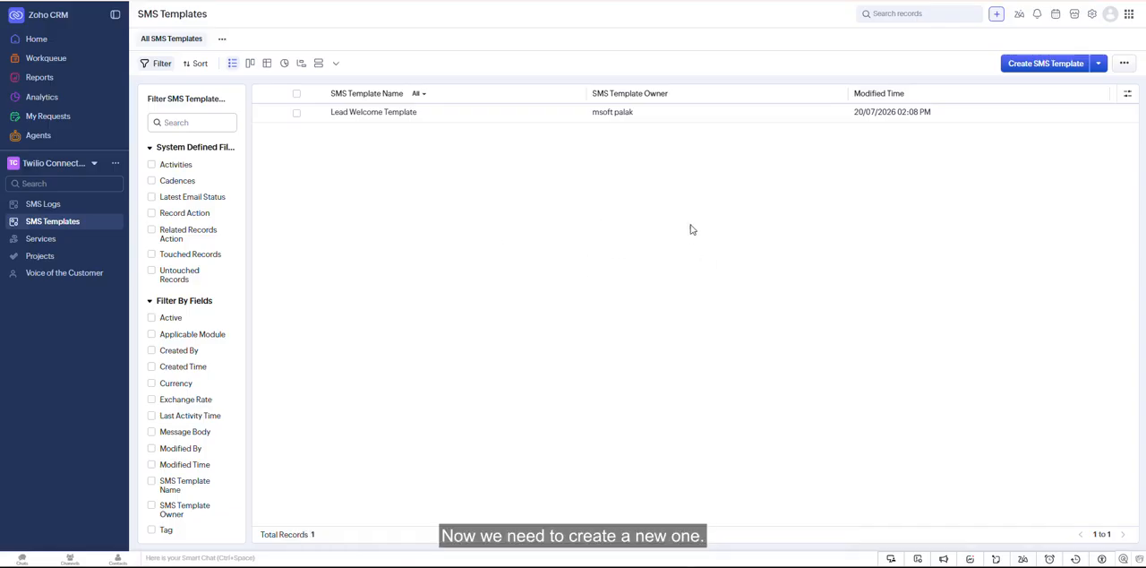
left_click(1036, 64)
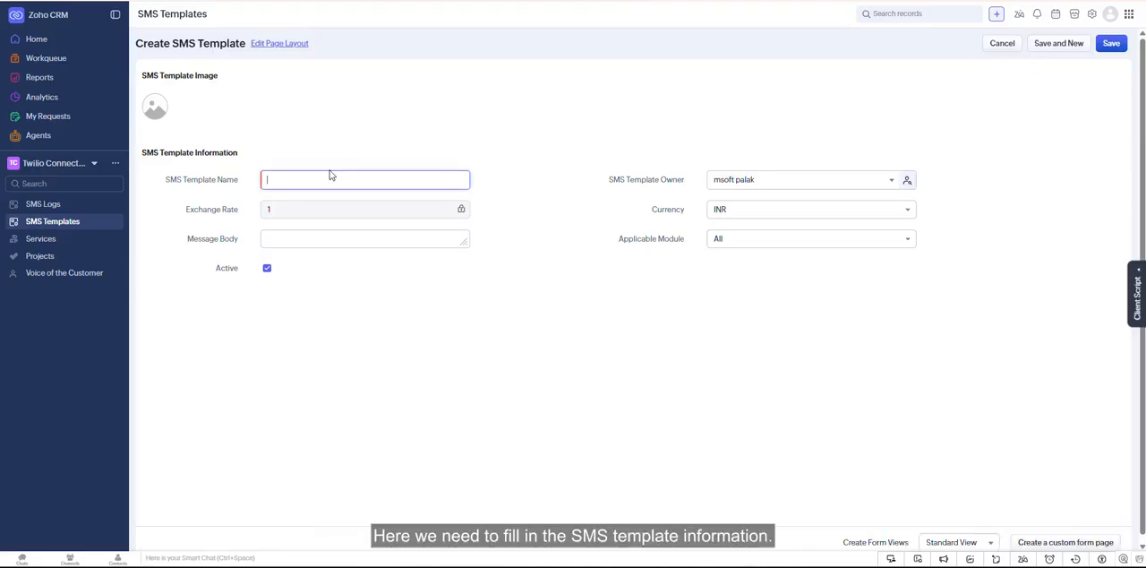
- Examine the SMS template form's fields, including template name, exchange rate, message body and the applicable module options
left_click_drag(162, 181, 249, 185)
left_click(246, 190)
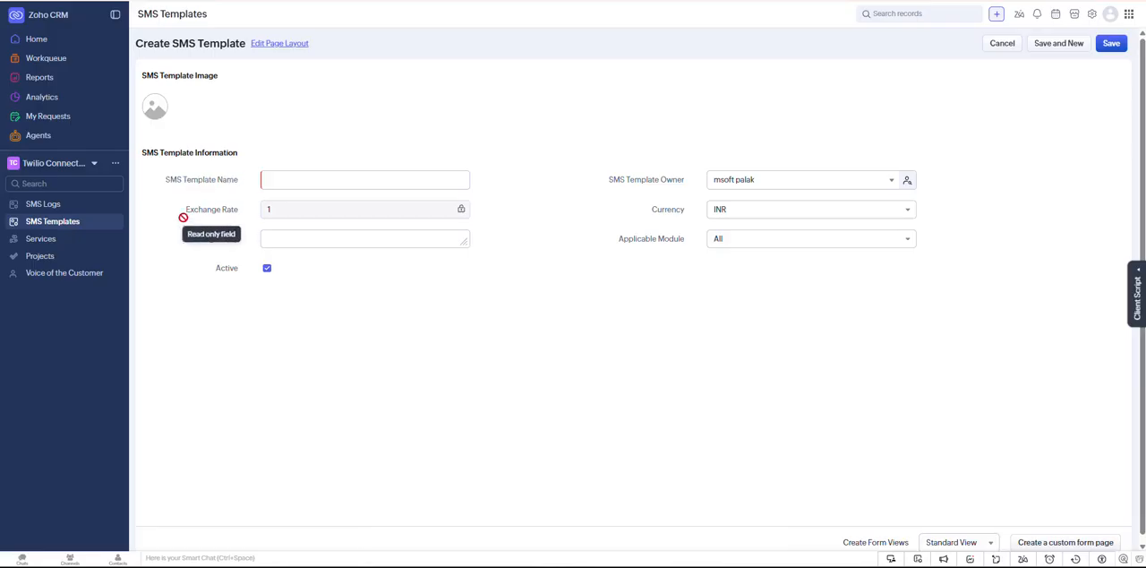
left_click_drag(185, 209, 236, 215)
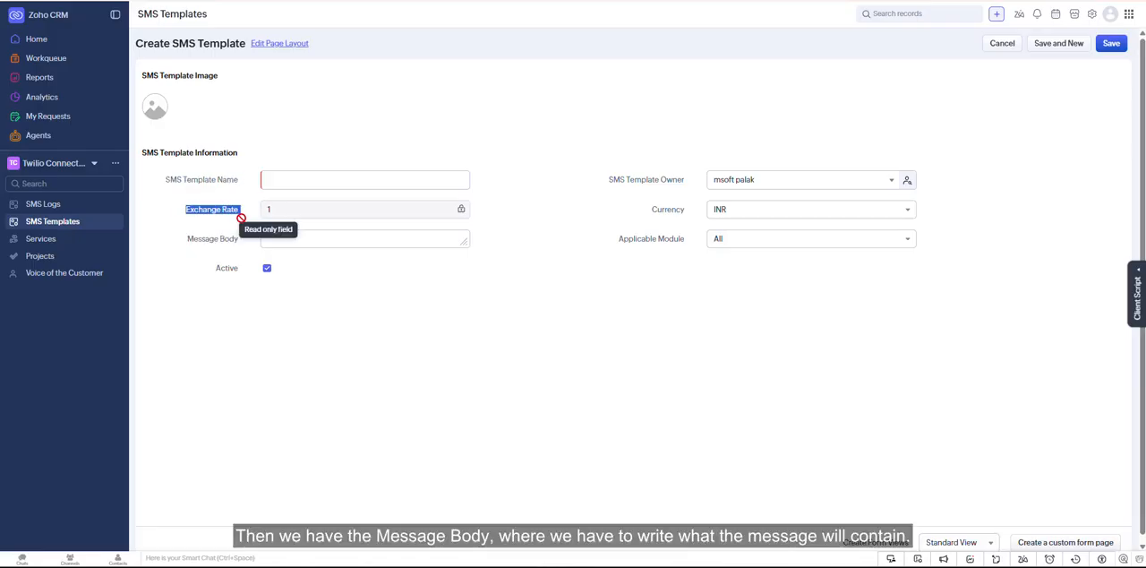
left_click(237, 228)
left_click_drag(183, 244, 249, 247)
left_click(355, 261)
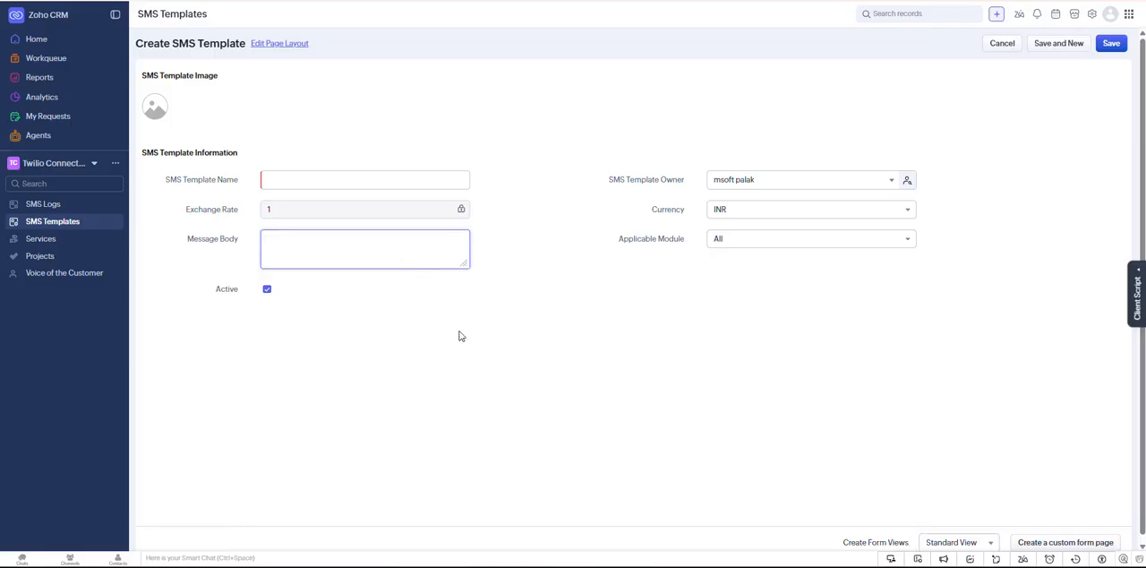
left_click(784, 242)
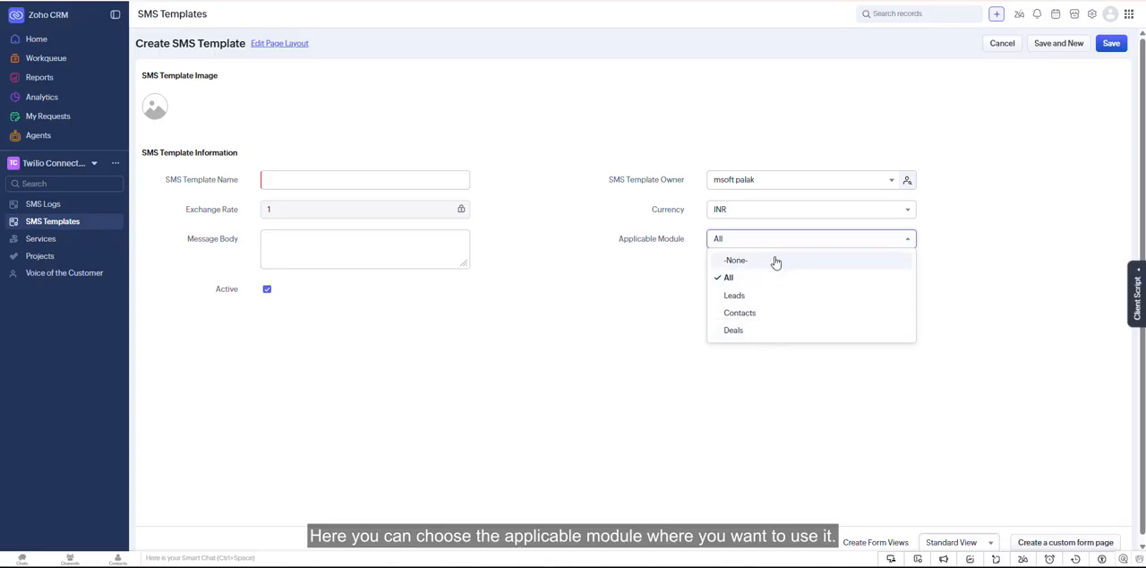
left_click(565, 307)
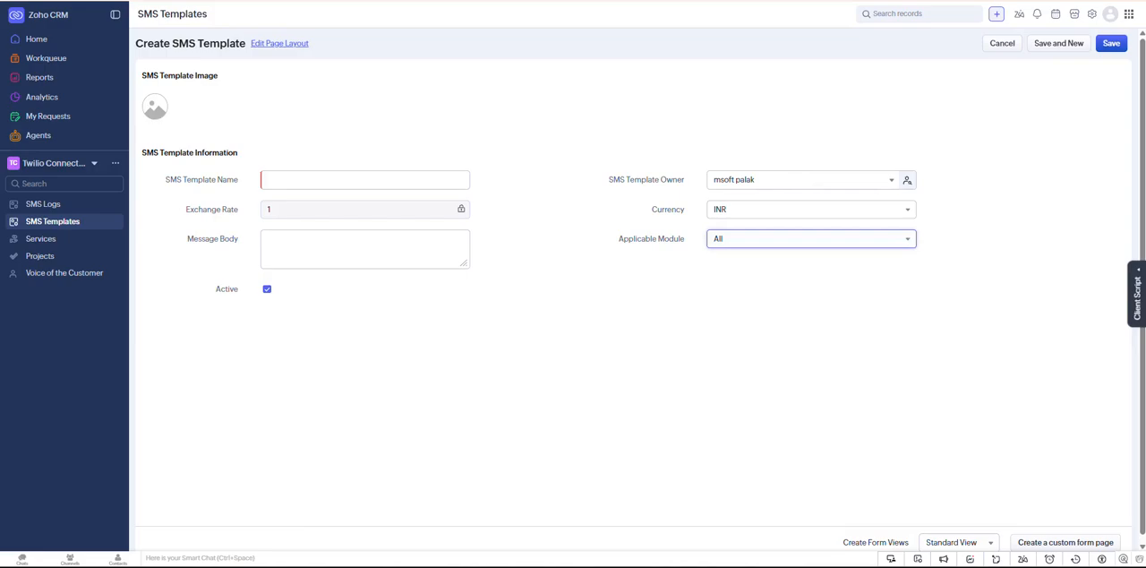
- Name the SMS template "Lead Follow Up Template"
left_click(336, 180)
type("L")
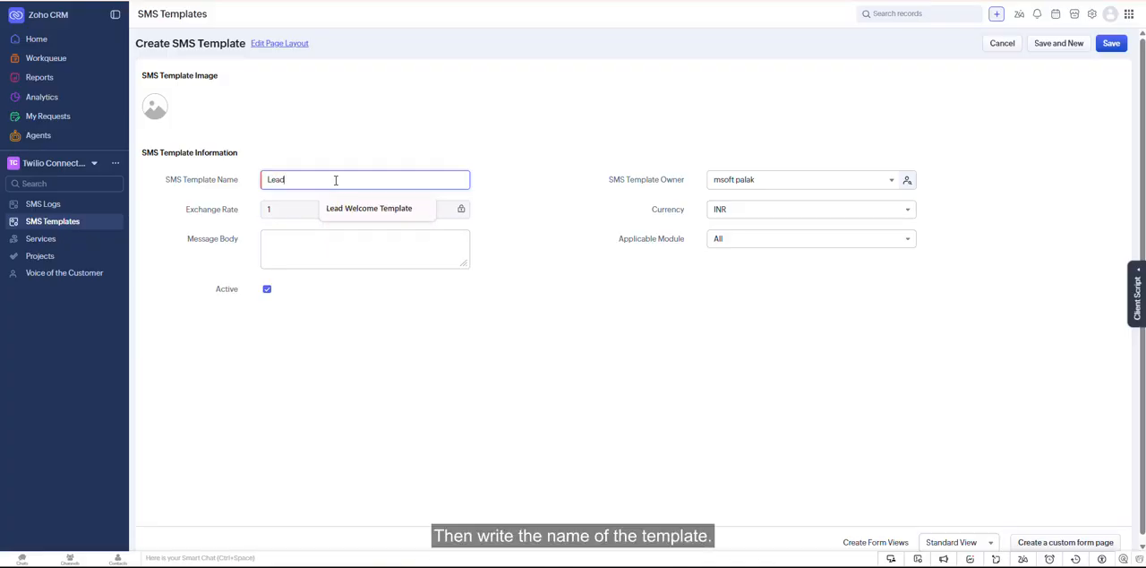
type("ead")
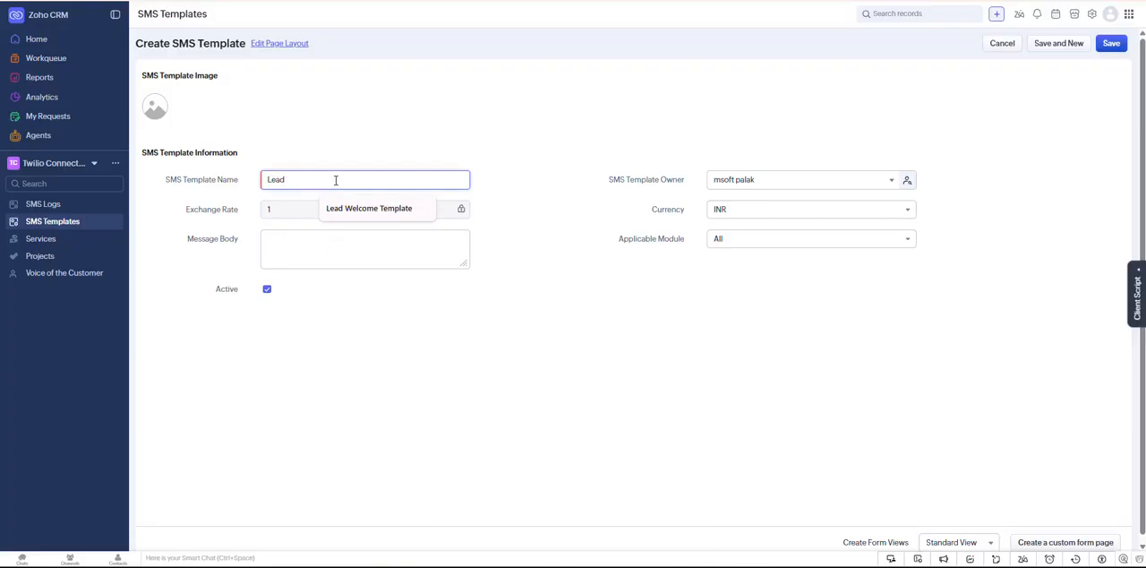
type(" Follow Up Template")
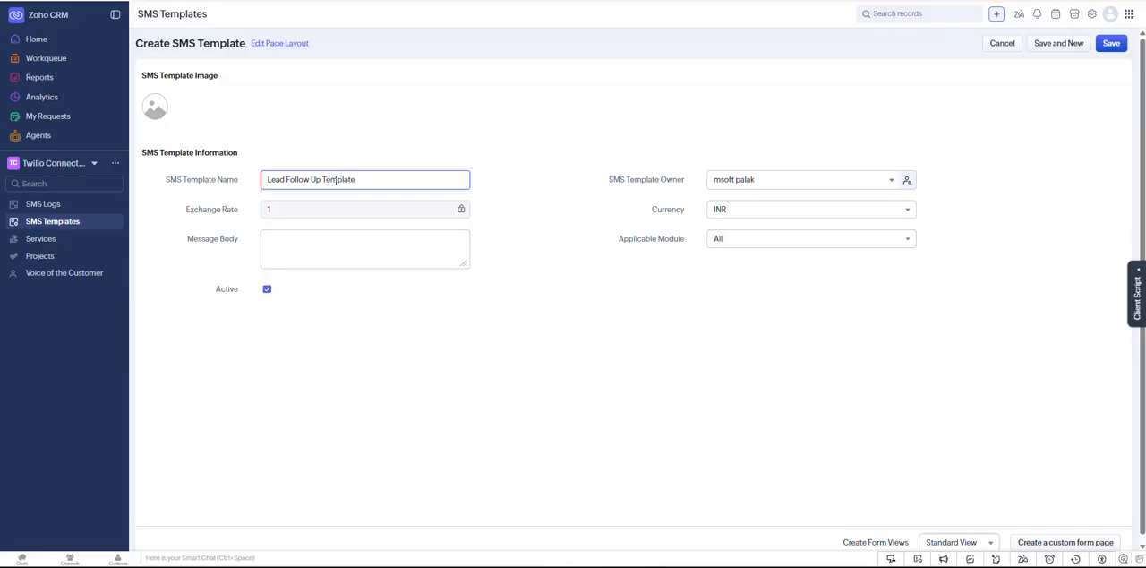
- Paste the prepared inquiry follow-up text into the message body and correct its merge field to {{Last_Name}}
left_click(330, 233)
key("ctrl+v")
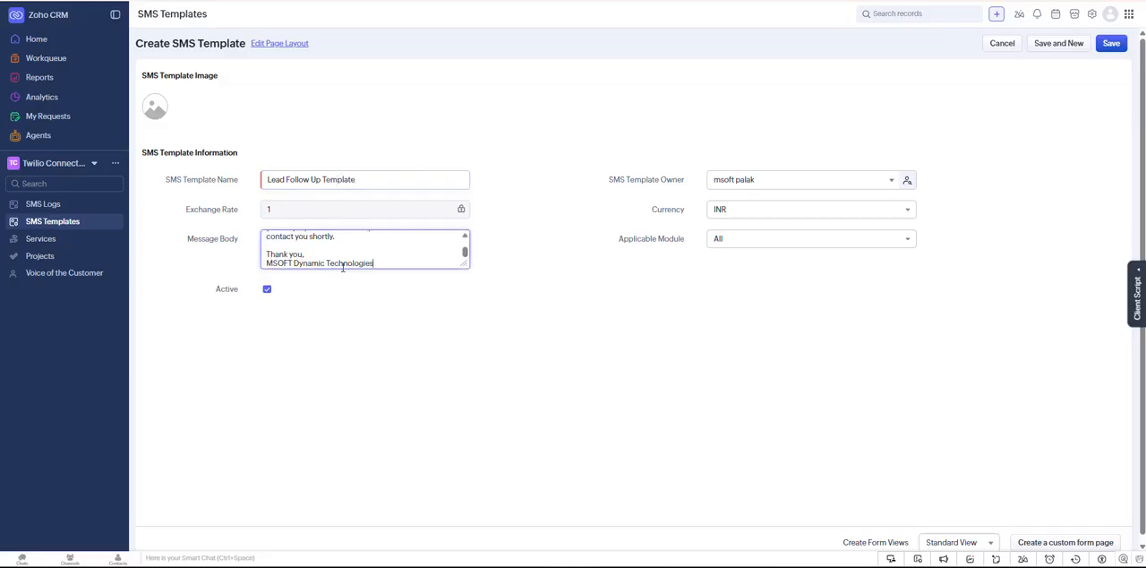
scroll(320, 251, "up", 3)
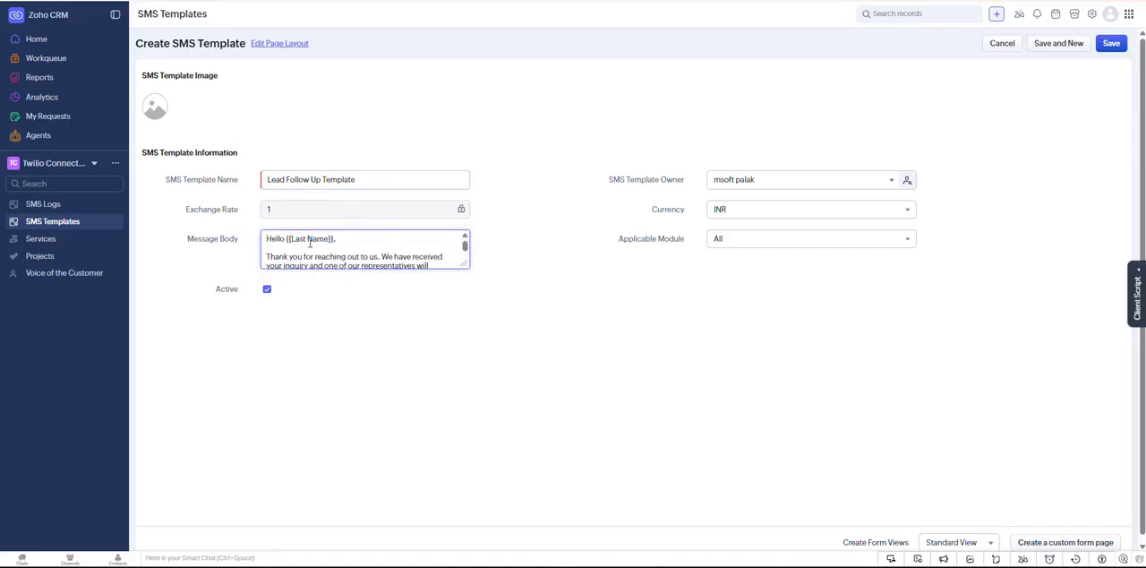
key("BackSpace")
type("_")
- Review the template's message body, checking the {{Last_Name}} merge field and the text down to the MSOFT Dynamic Technologies signature
double_click(309, 239)
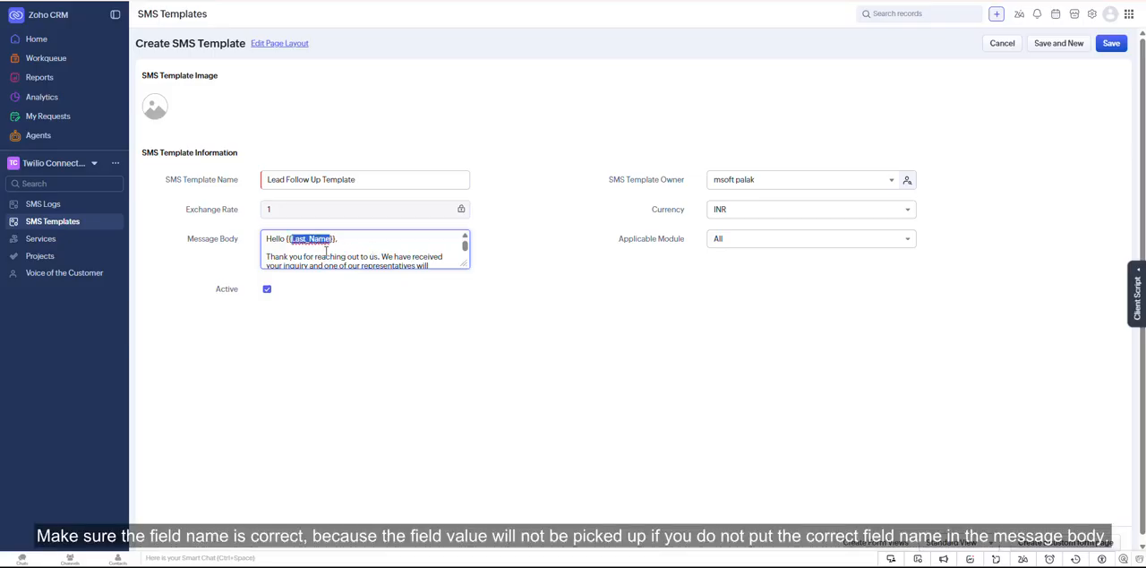
left_click(358, 239)
double_click(314, 238)
left_click(368, 247)
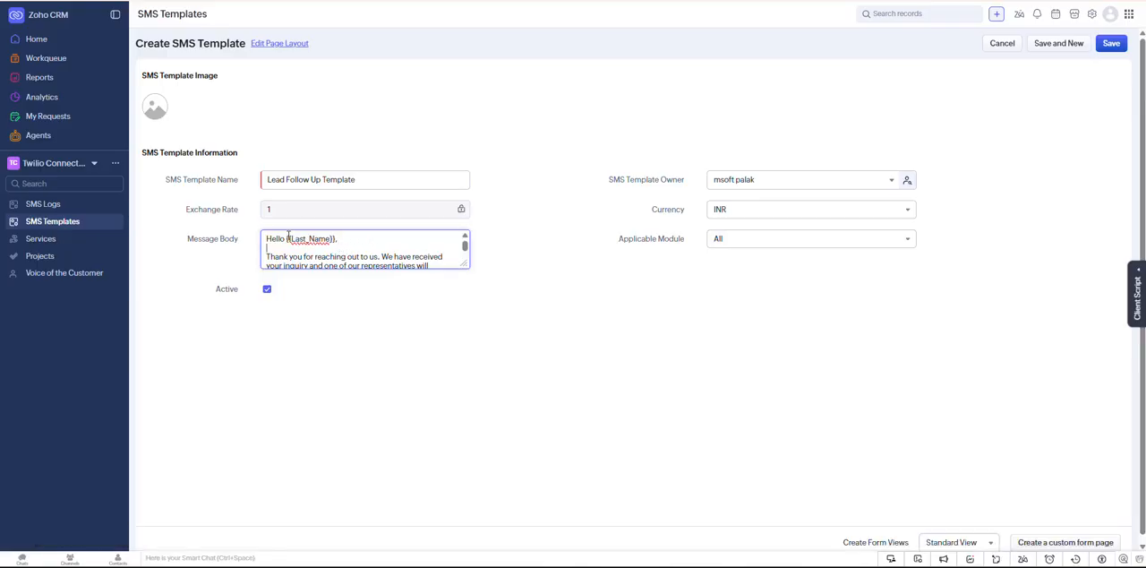
scroll(363, 251, "down", 4)
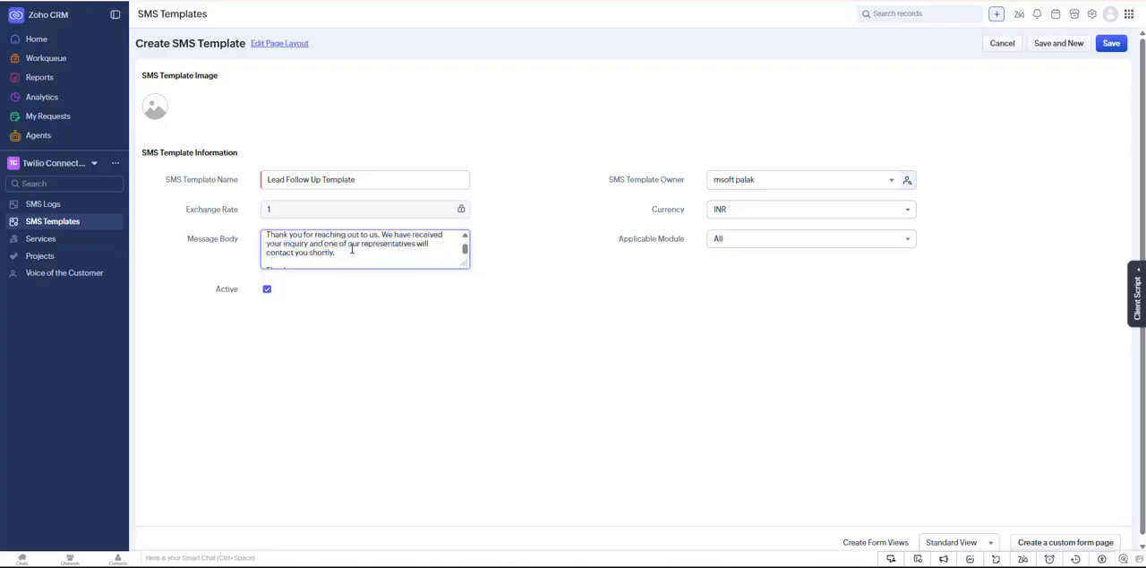
scroll(373, 256, "up", 4)
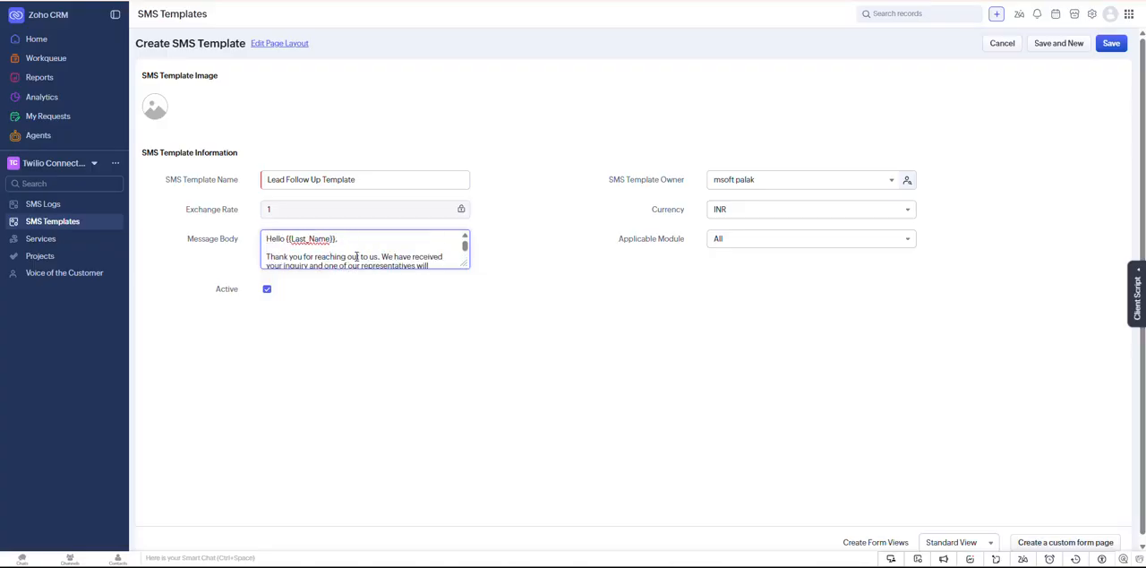
scroll(379, 258, "down", 5)
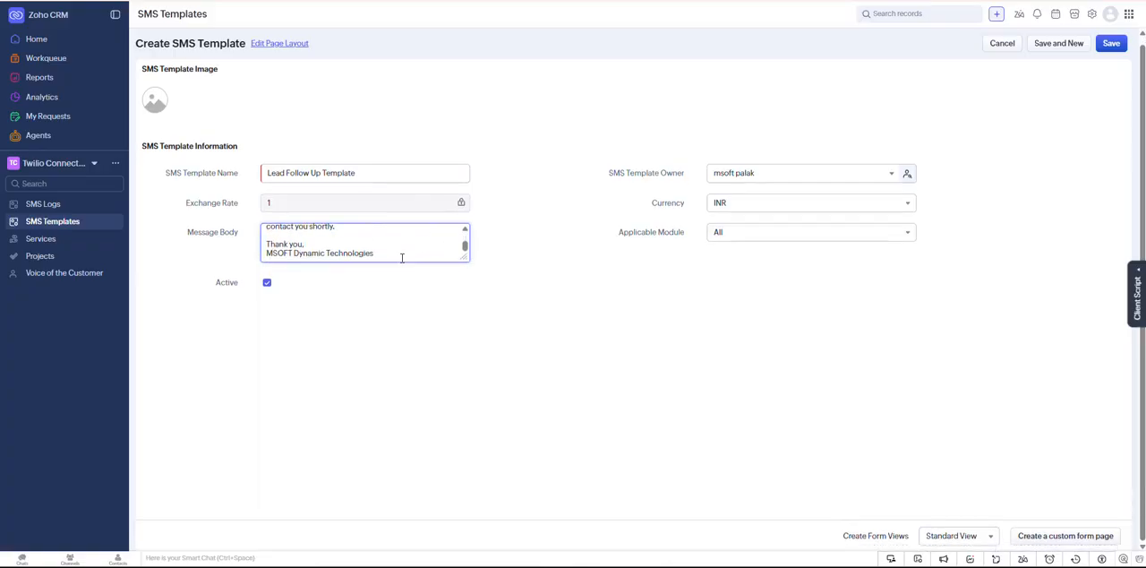
- Set the template's applicable module to Leads and save the template
left_click(778, 233)
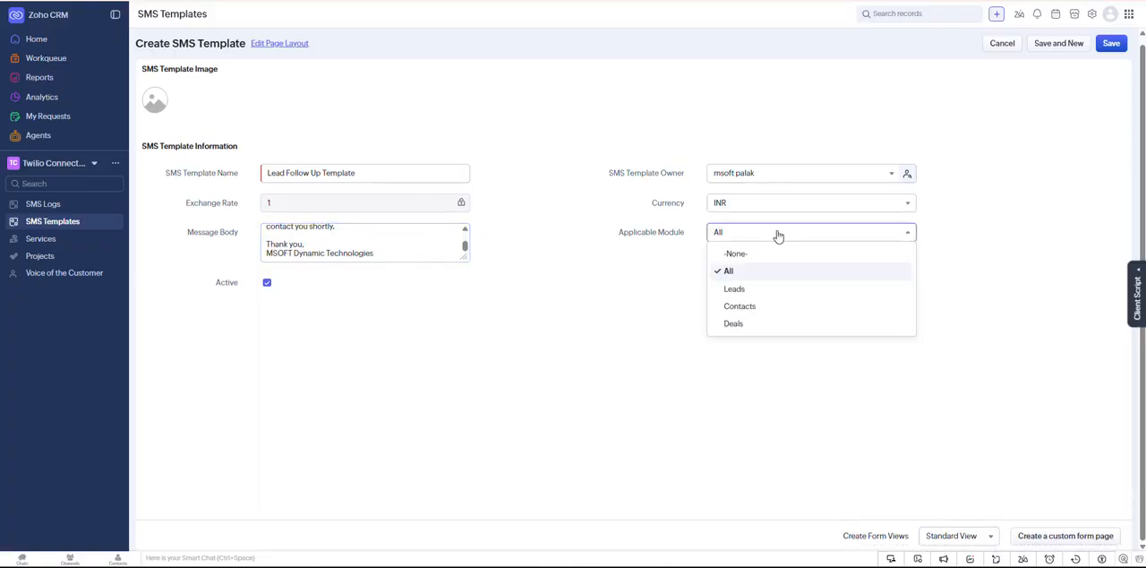
left_click(753, 289)
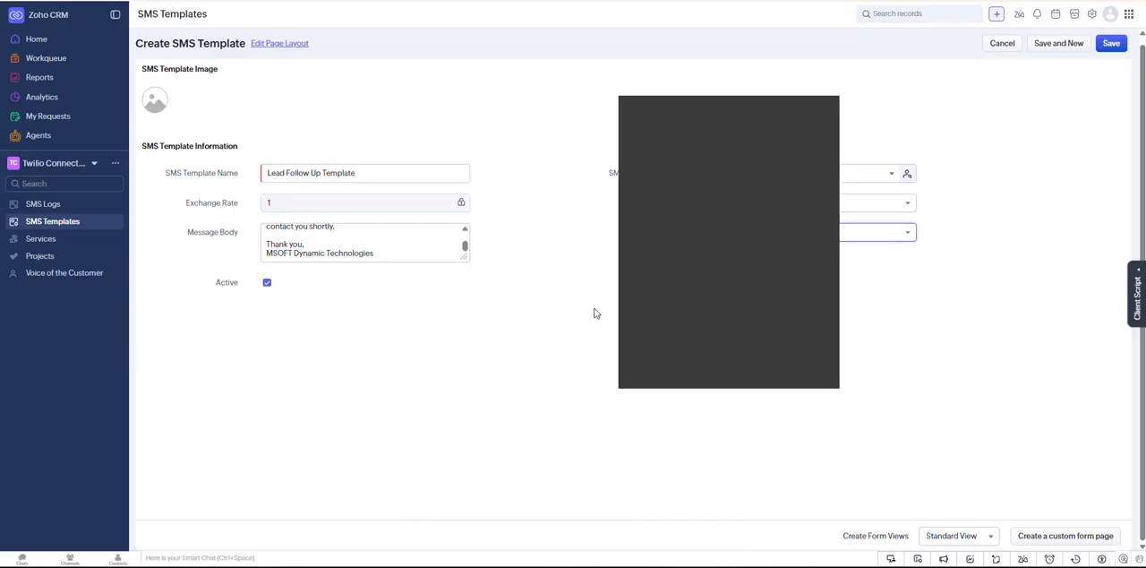
left_click(1111, 42)
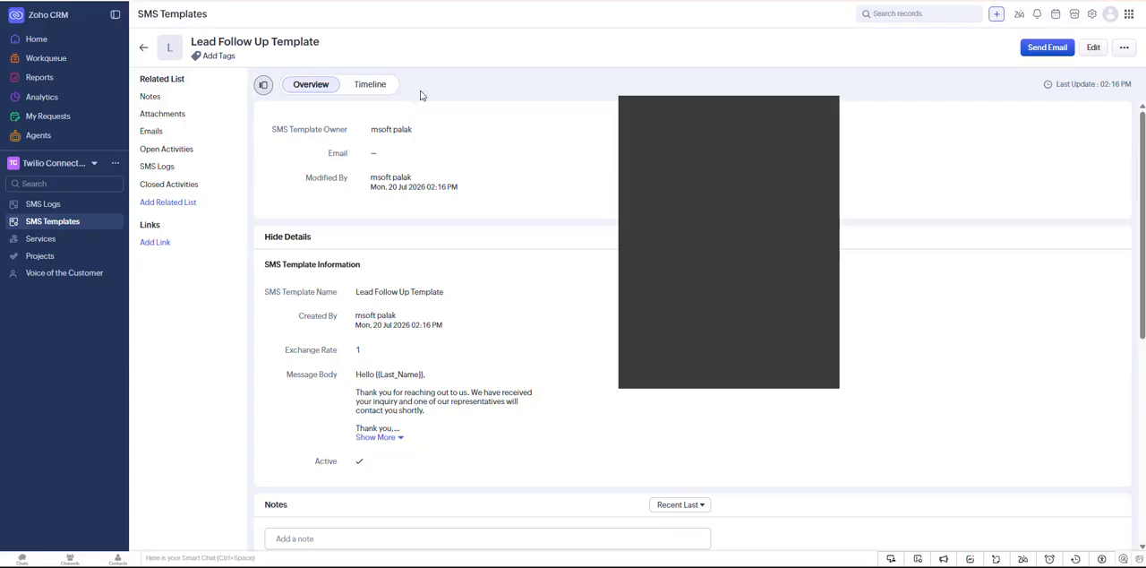
- Return to the CRM Teamspace and show the Twilio section of the lead record
left_click(59, 166)
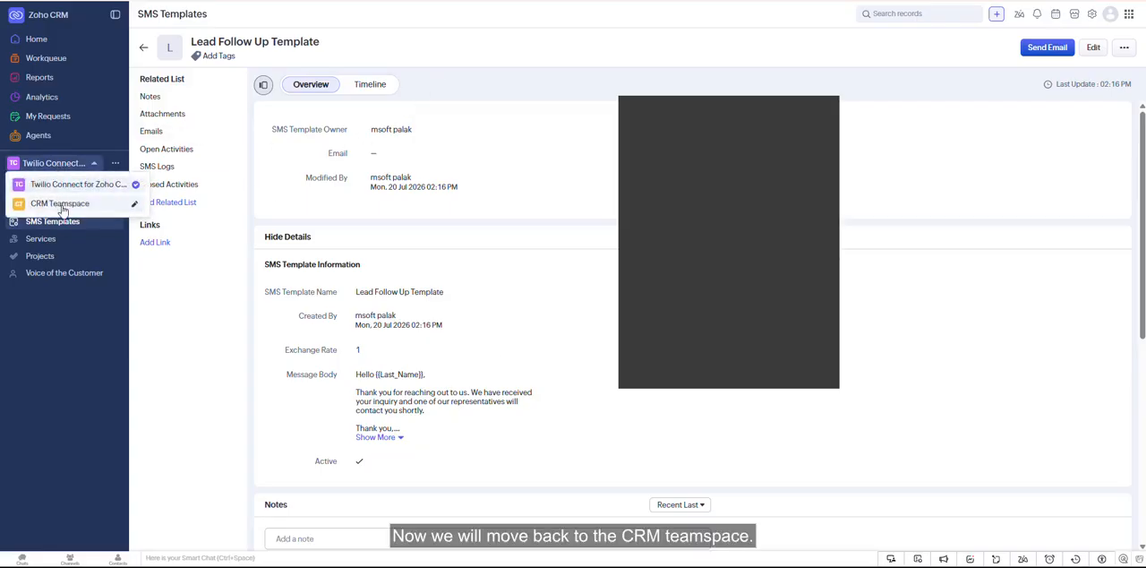
left_click(63, 207)
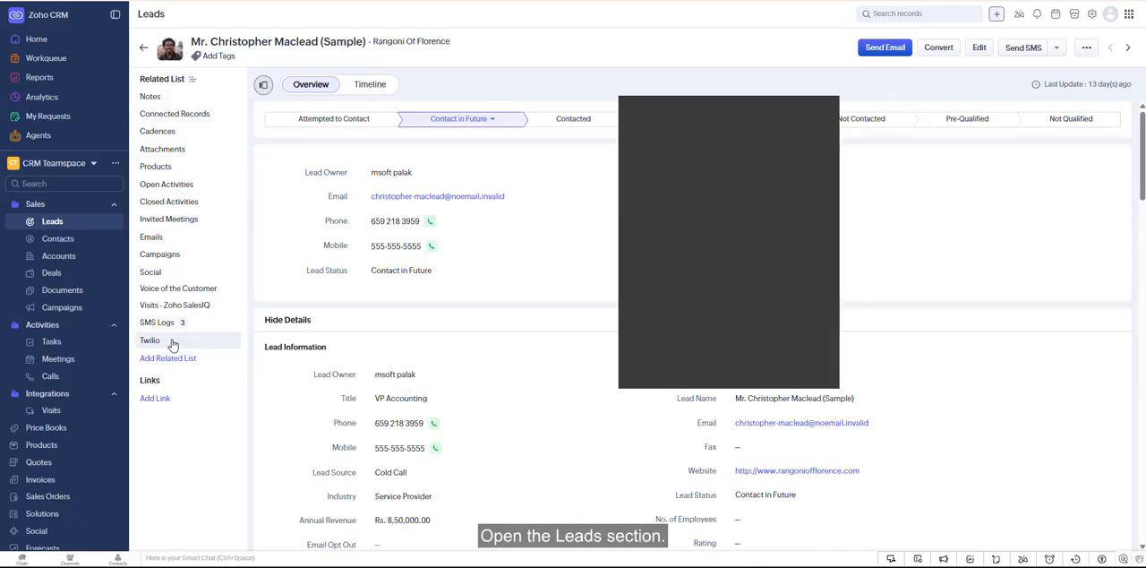
left_click(166, 342)
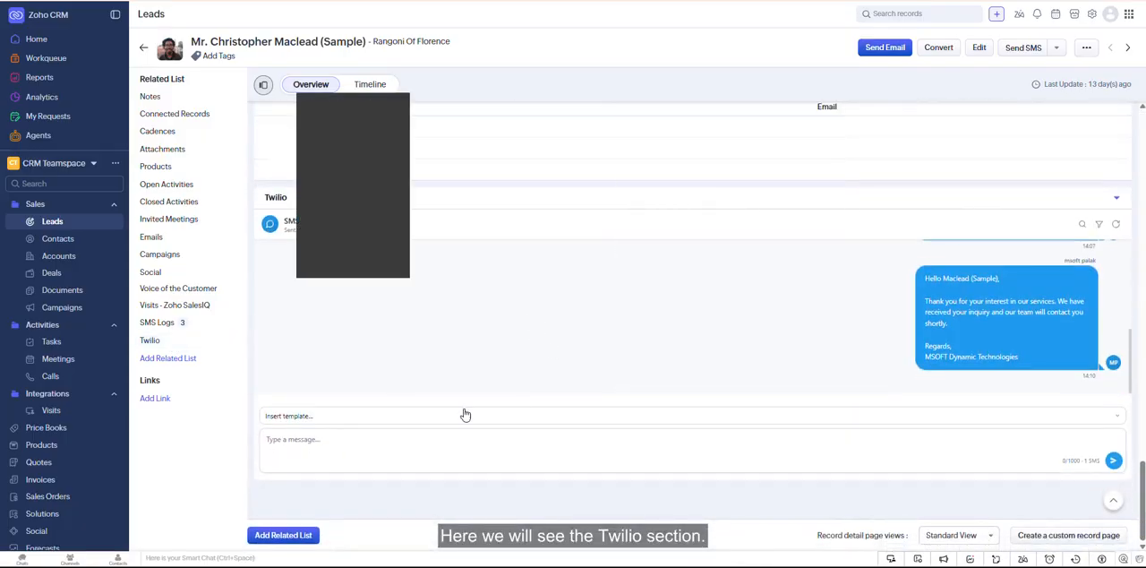
- Insert the Lead Follow Up Template into the lead's Twilio message, check the merged last name, and send the SMS
left_click(338, 418)
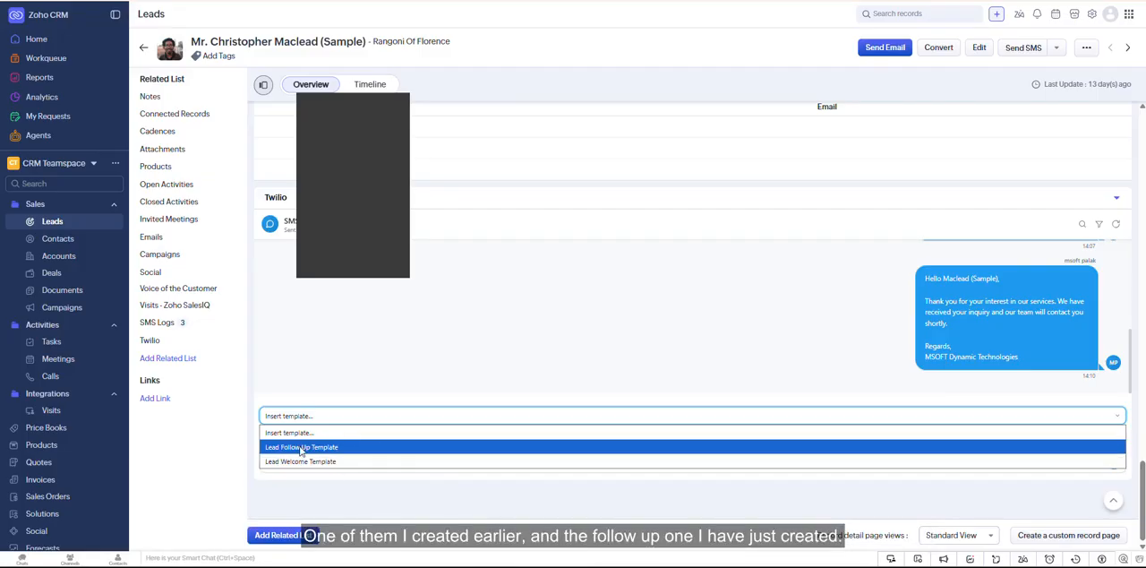
left_click(347, 450)
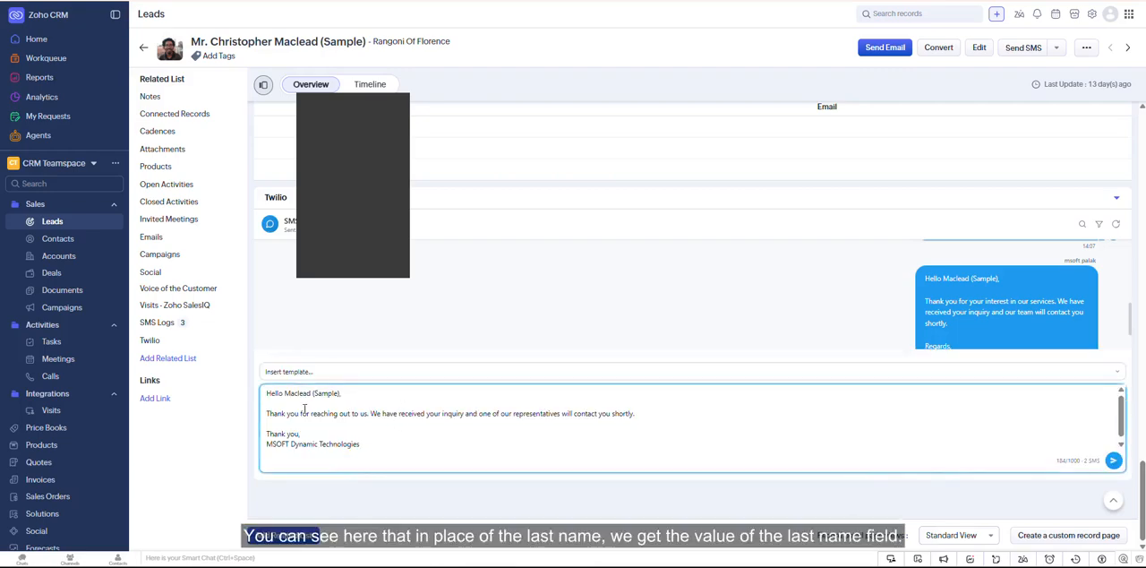
left_click_drag(284, 391, 361, 397)
left_click(361, 397)
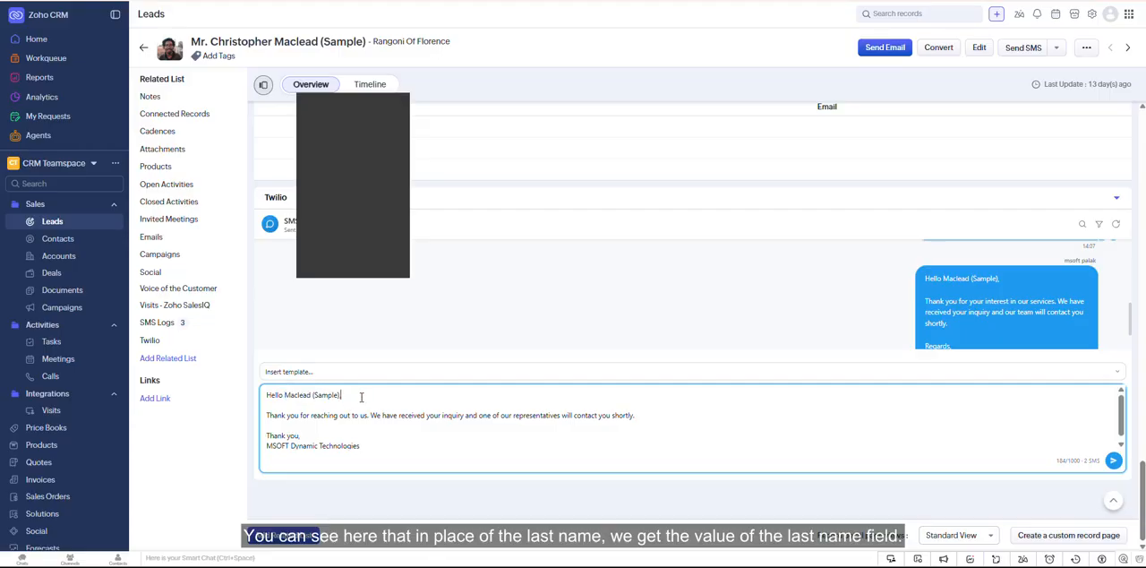
left_click_drag(285, 394, 363, 400)
left_click(365, 399)
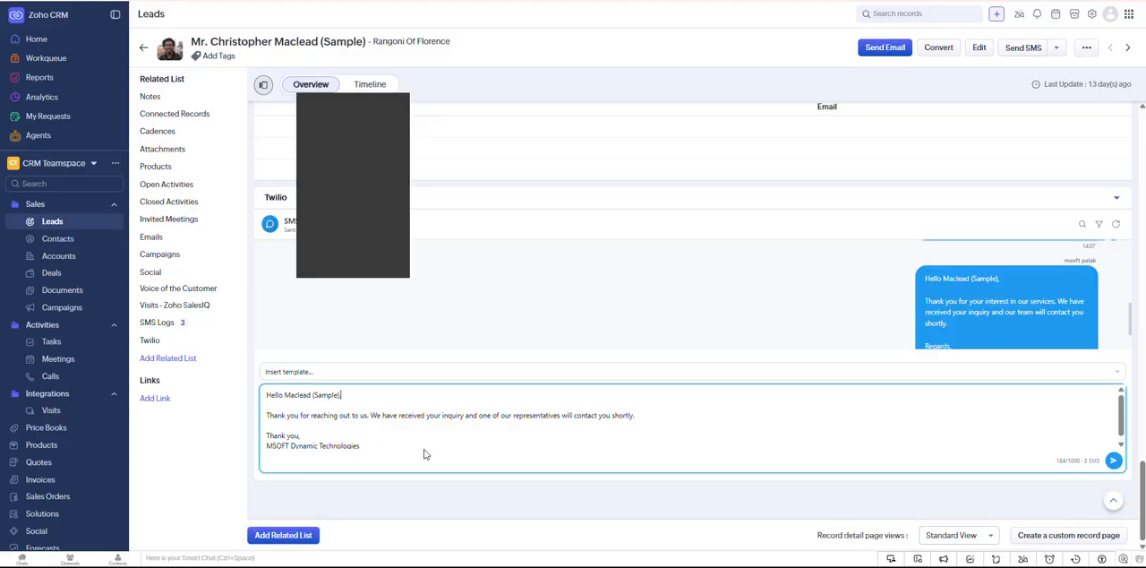
scroll(860, 331, "down", 1)
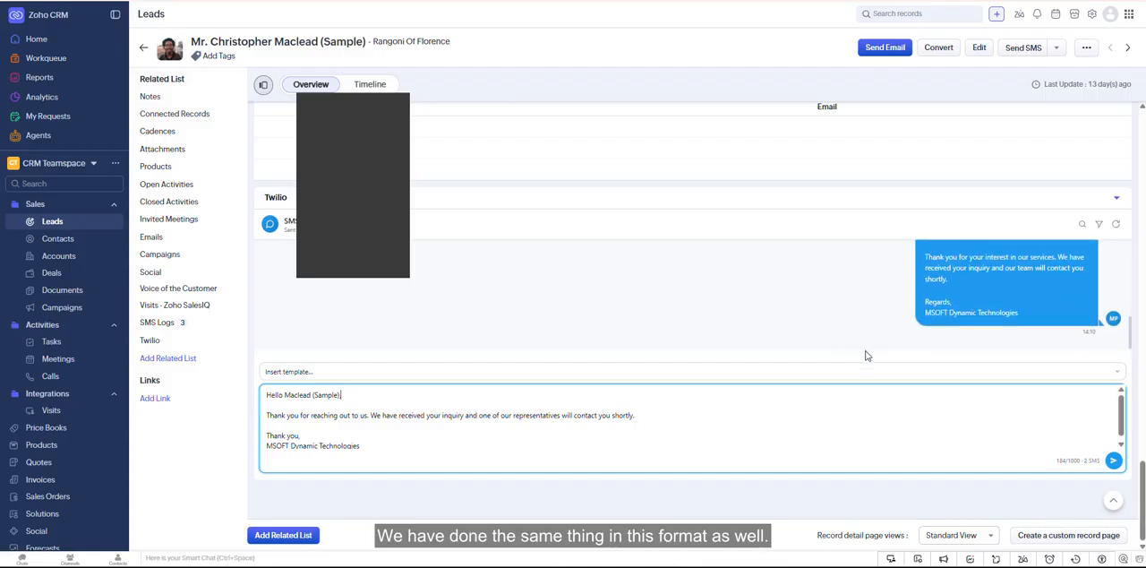
left_click(1113, 458)
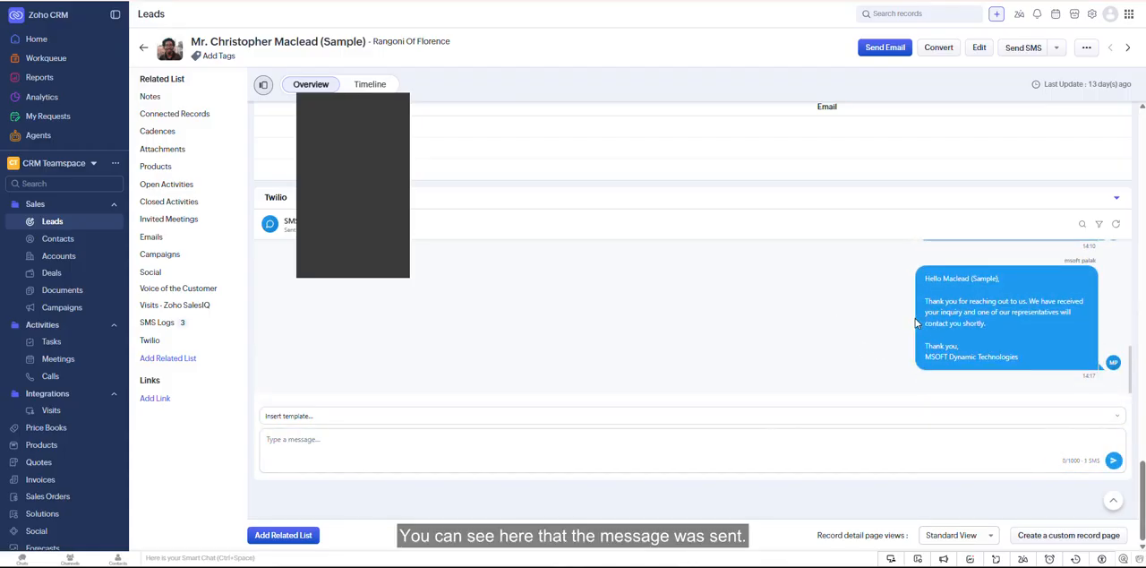
left_click_drag(921, 276, 1029, 364)
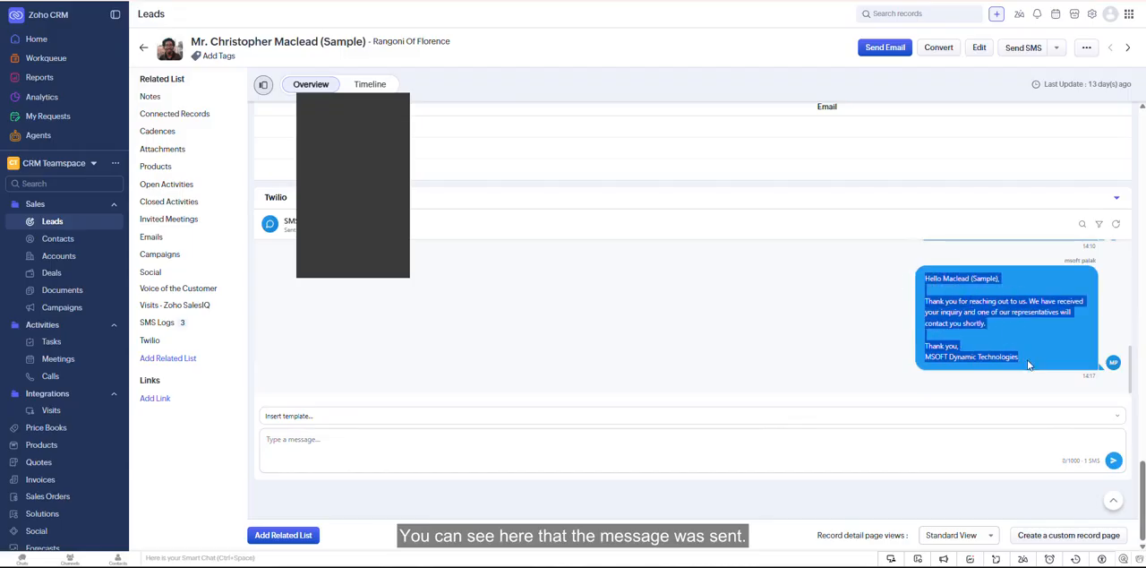
left_click(810, 357)
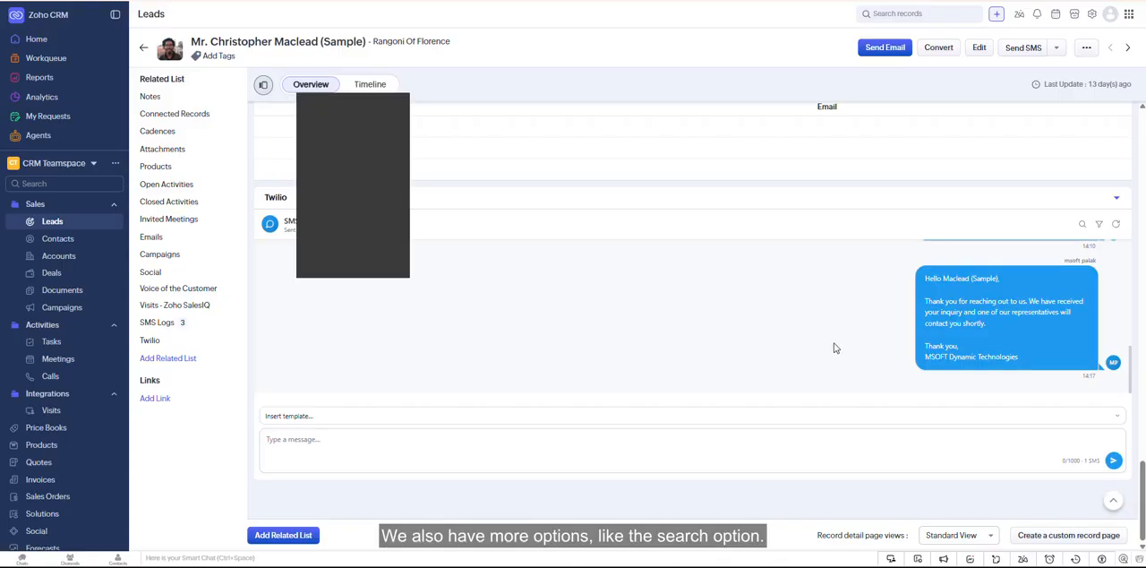
- Search the lead's Twilio SMS conversation for "hi", look at the matching message, and clear the search
left_click(1081, 224)
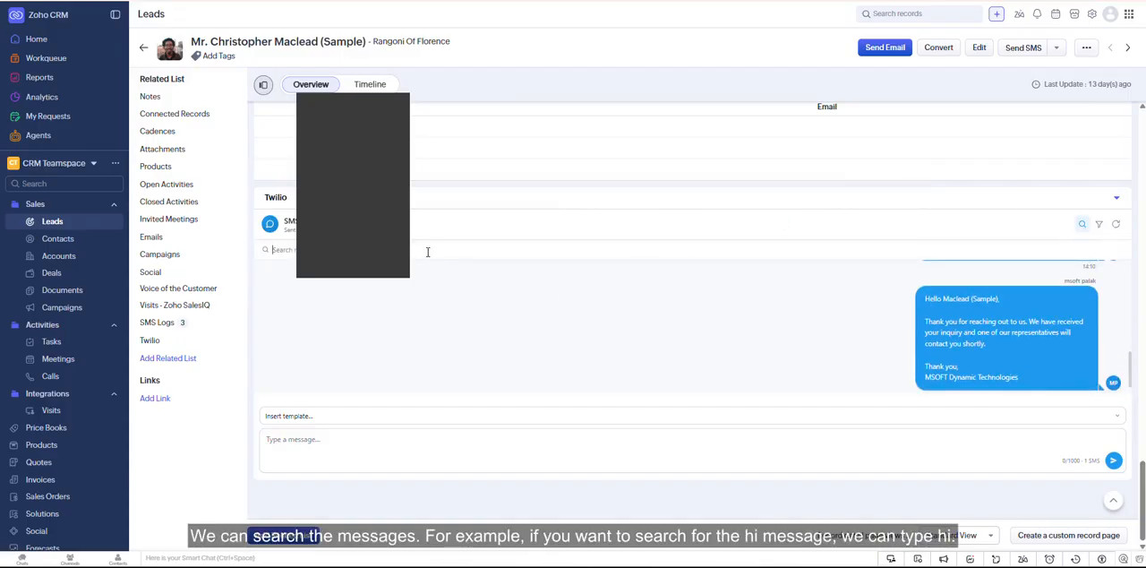
type("f")
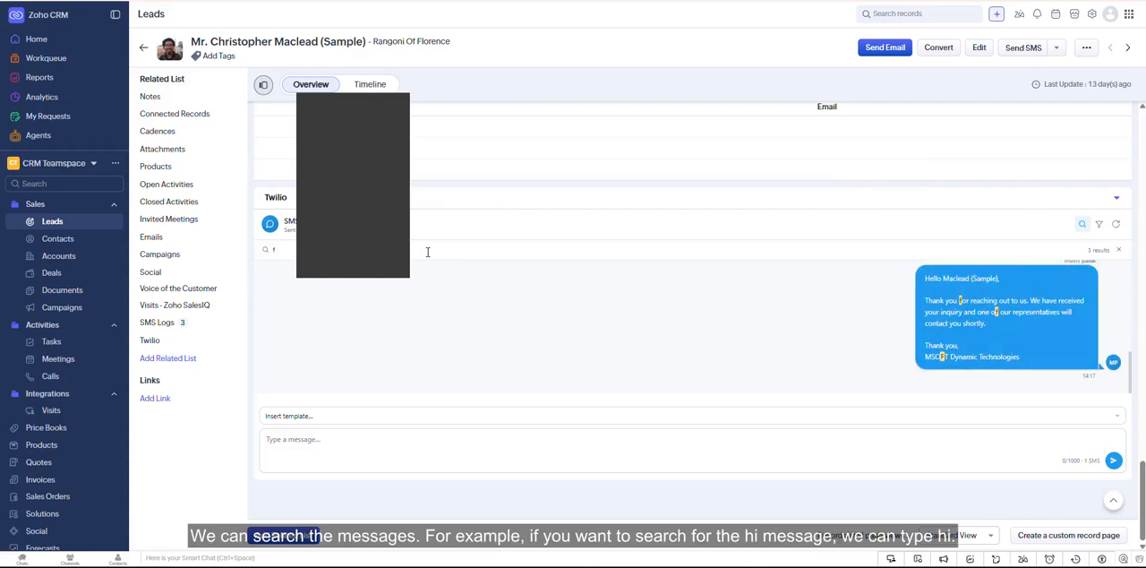
key("BackSpace")
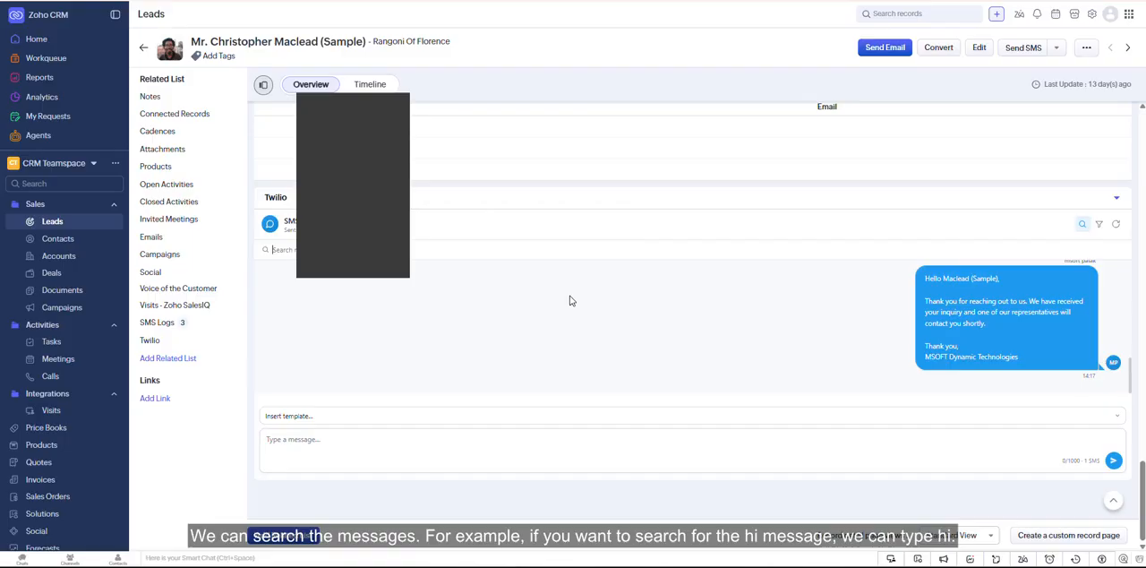
left_click(278, 250)
type("hi")
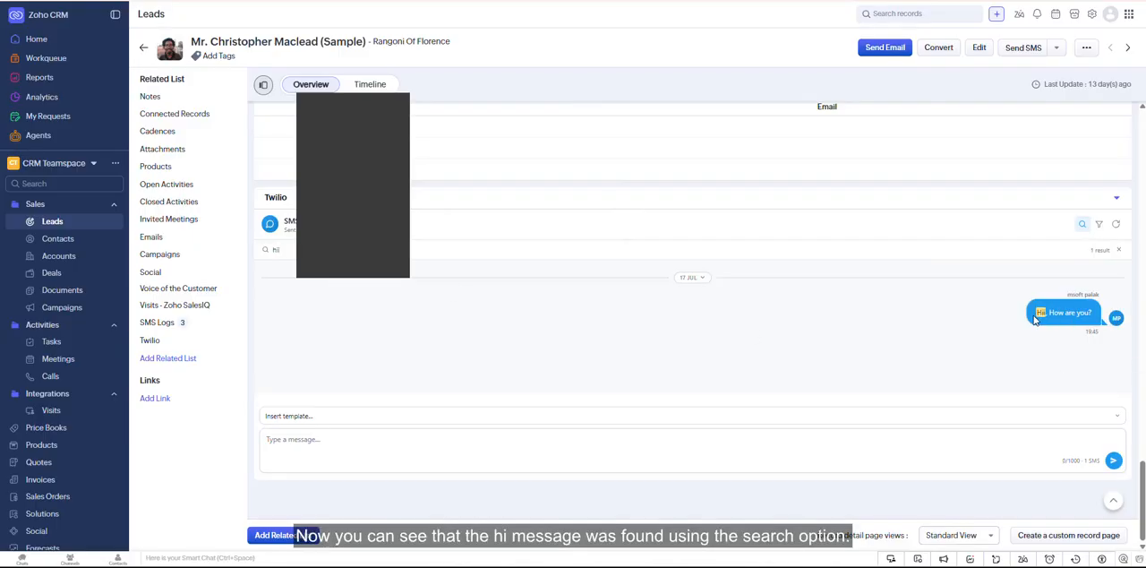
double_click(1106, 323)
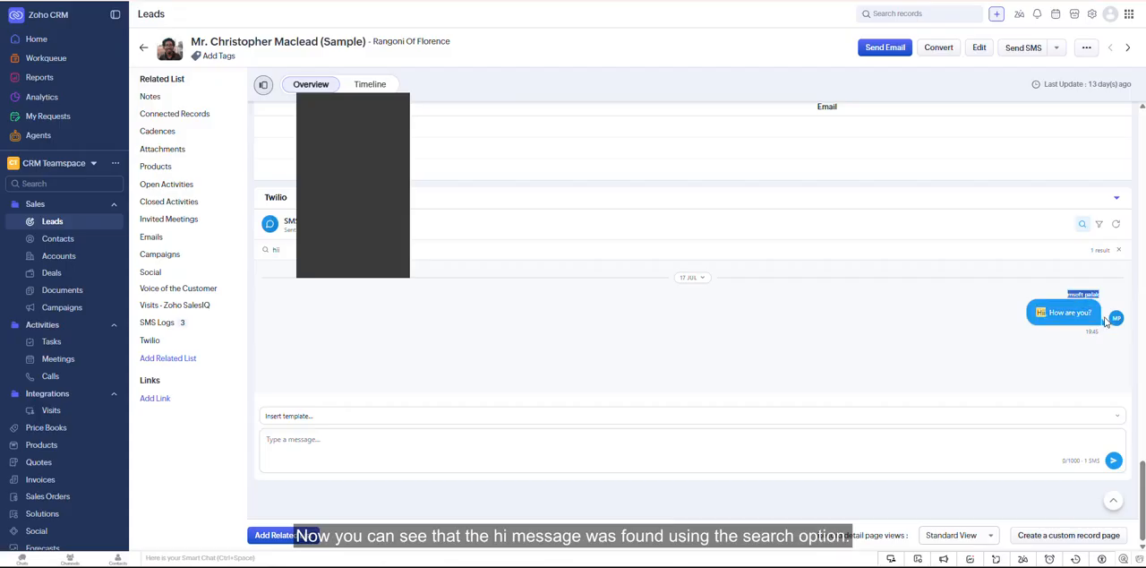
left_click(978, 352)
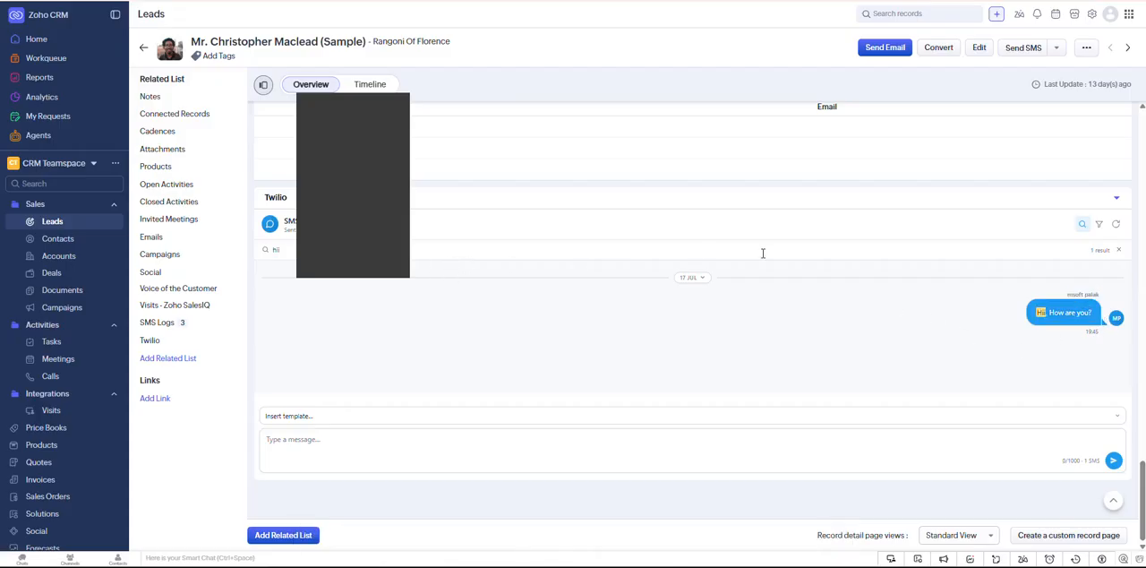
left_click(1119, 250)
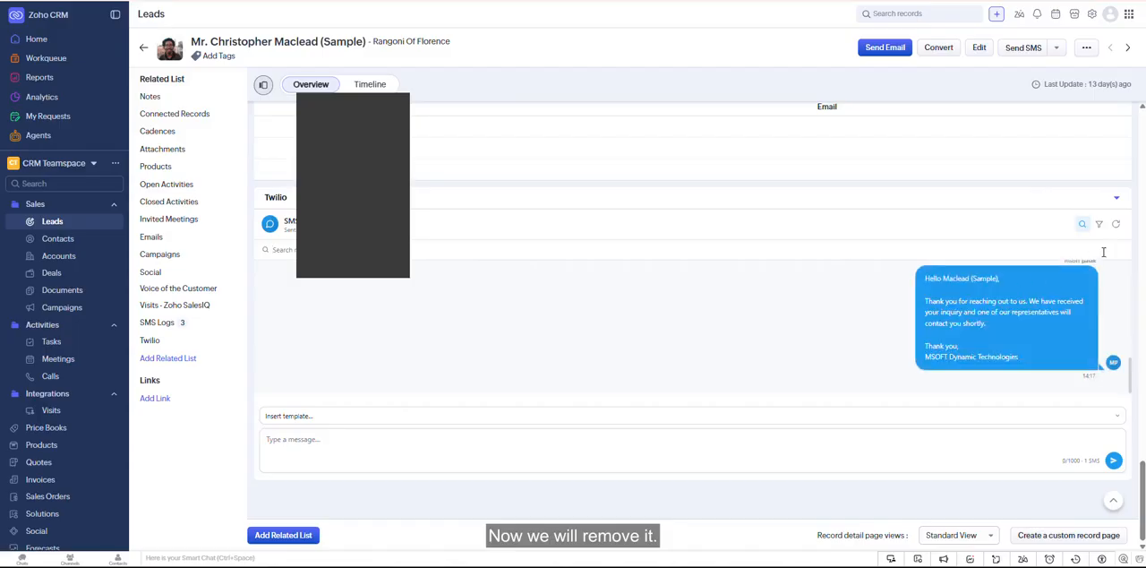
- Filter the SMS conversation by Received, Sent and Failed in turn, then restore All messages and reload the conversation
left_click(1100, 225)
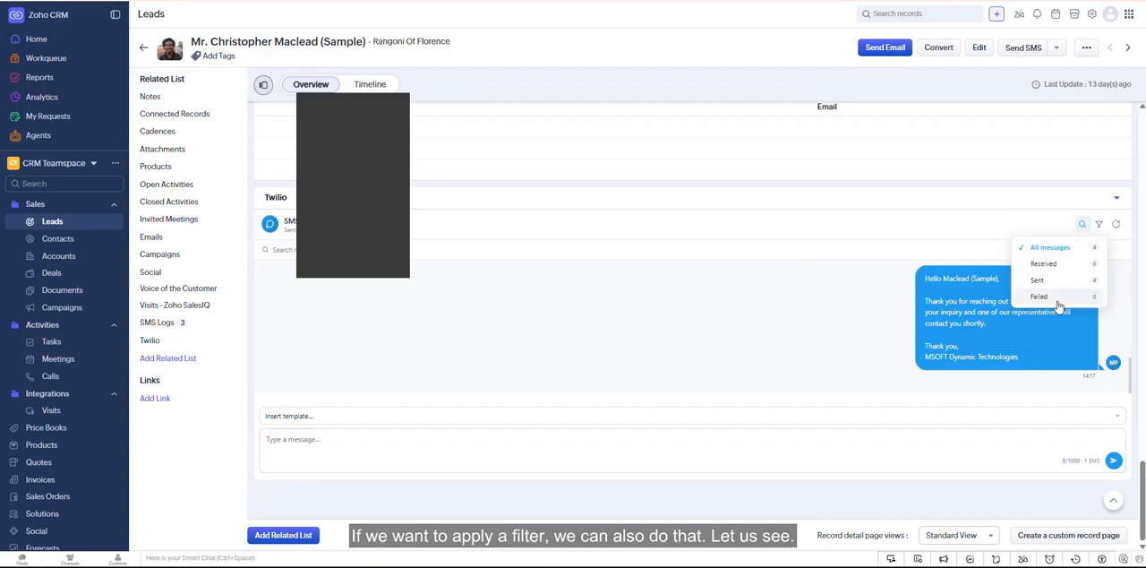
left_click(1062, 264)
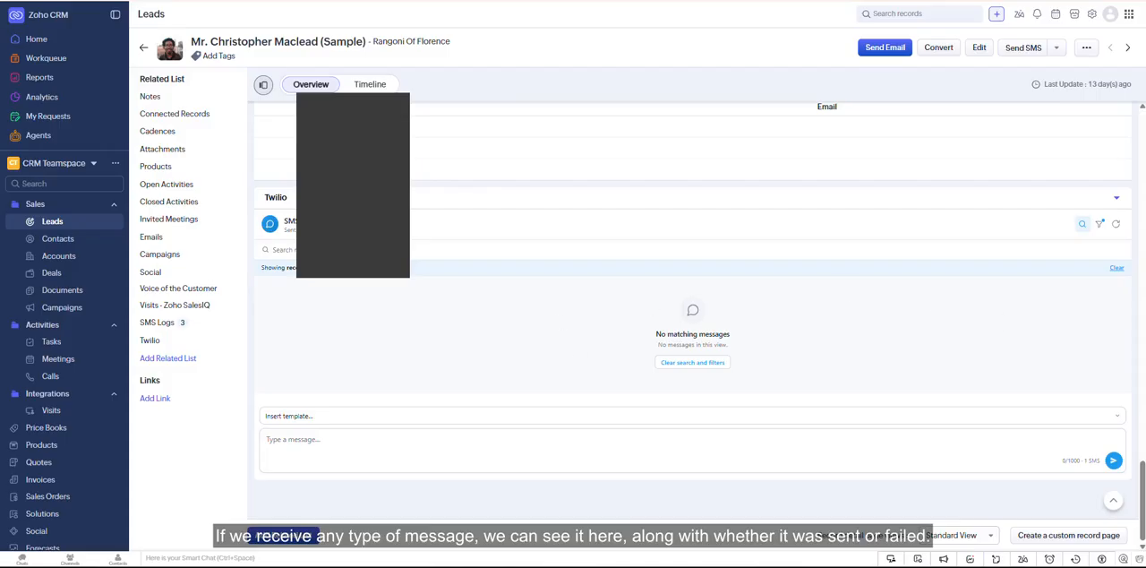
left_click(1117, 268)
left_click(1100, 224)
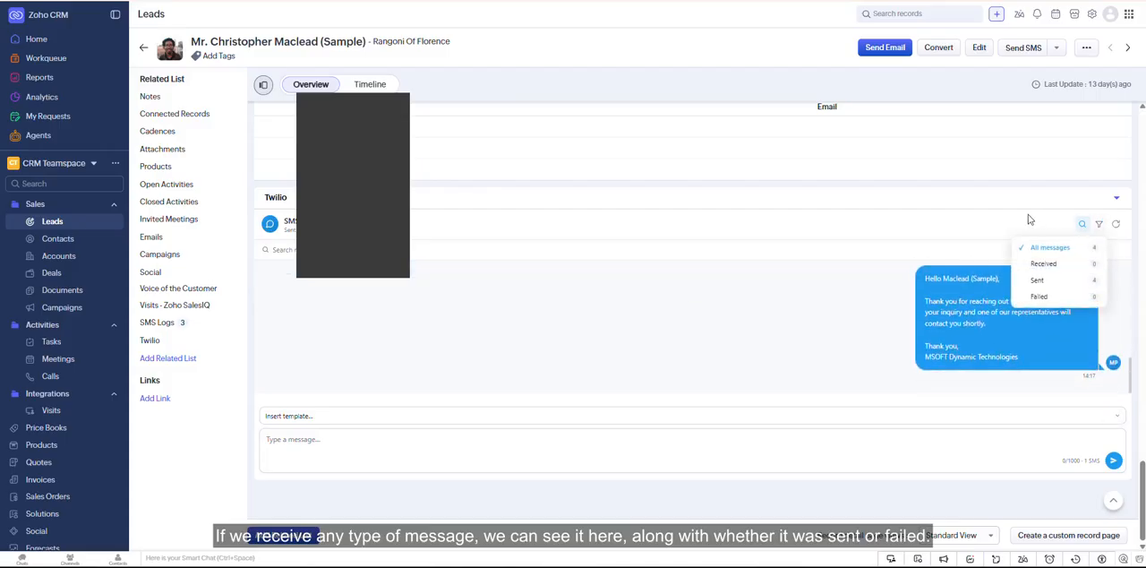
left_click(1044, 282)
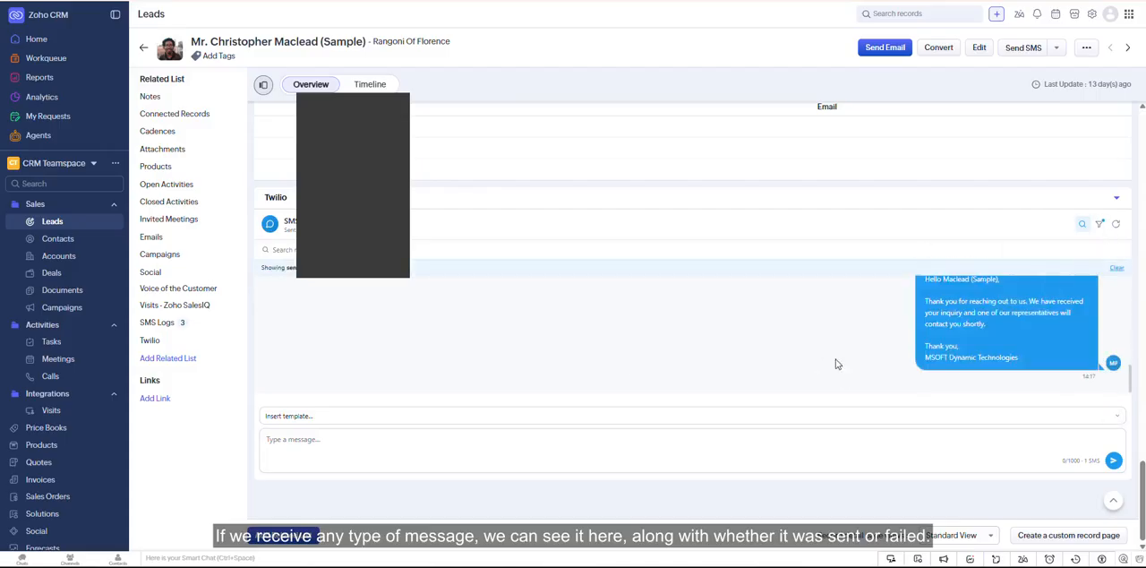
left_click(1100, 224)
left_click(1064, 303)
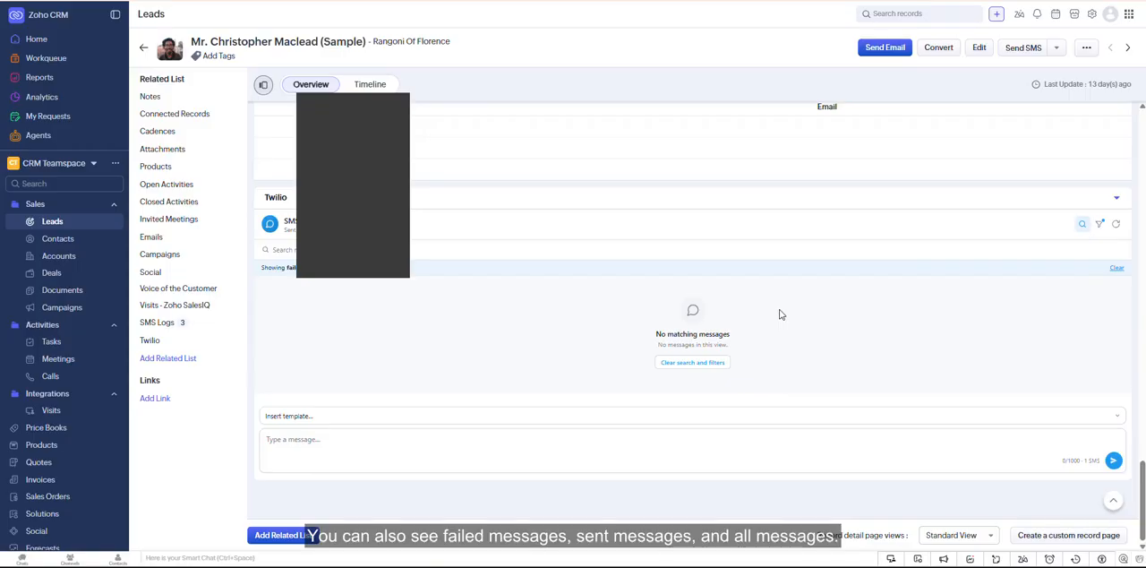
left_click(1100, 223)
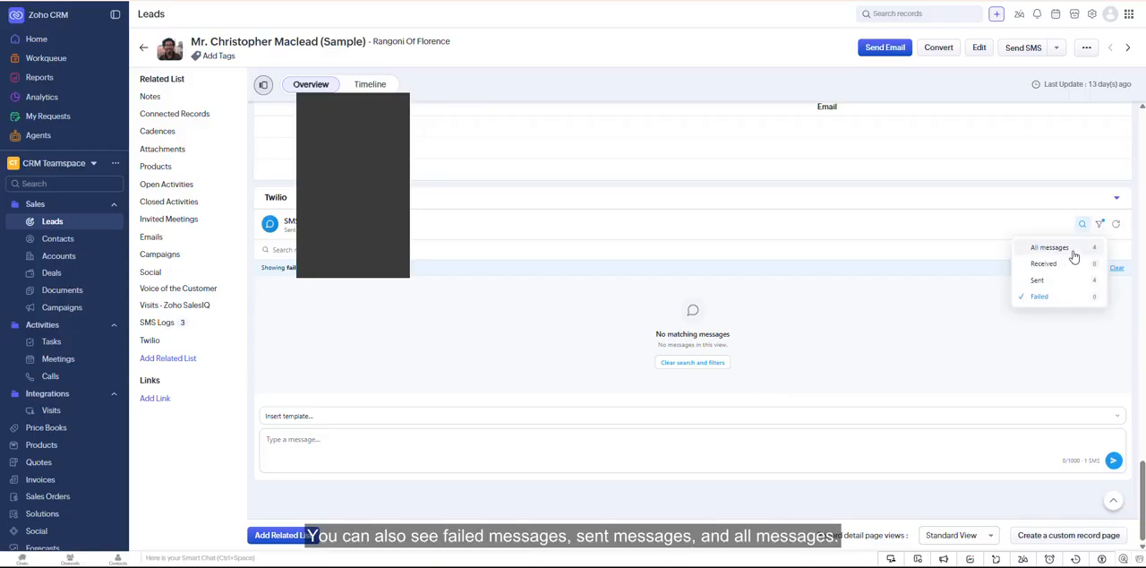
left_click(1061, 250)
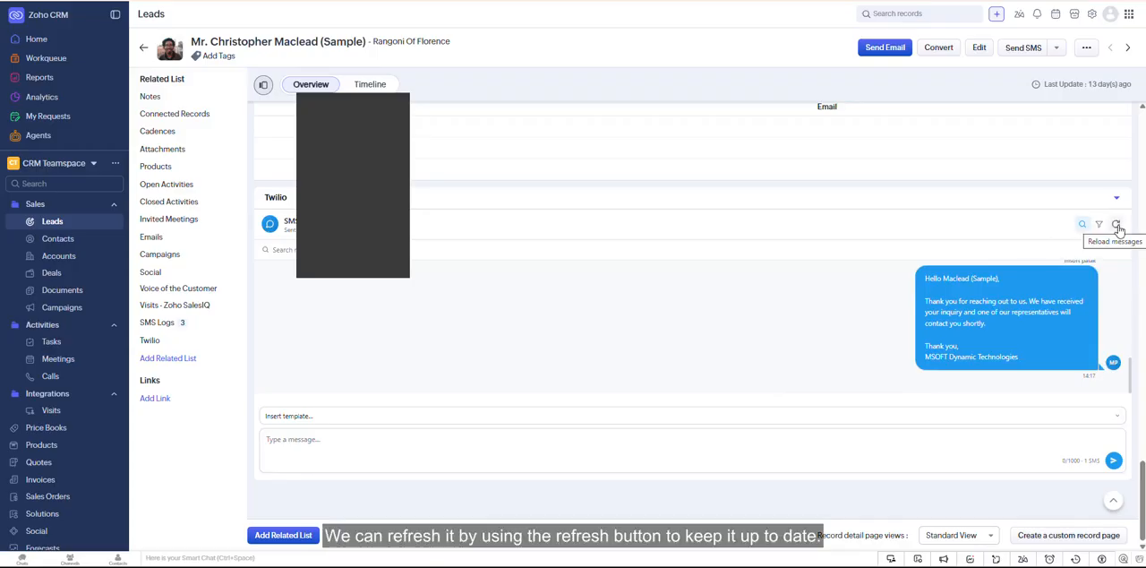
left_click(1117, 226)
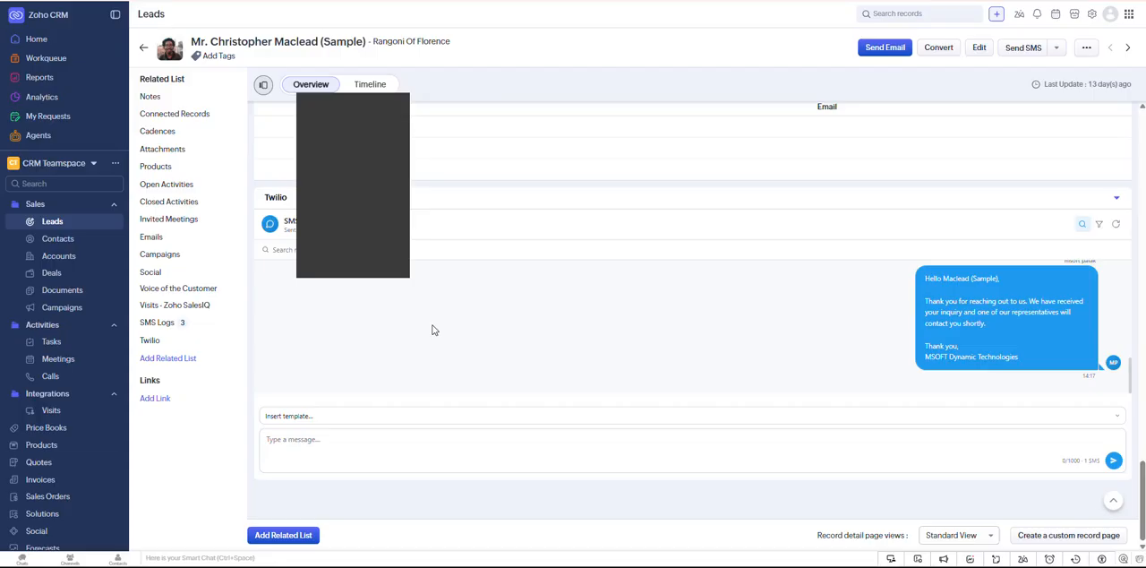
- Examine the lead's SMS Logs section above the Twilio conversation, including its list of log names
scroll(367, 334, "up", 2)
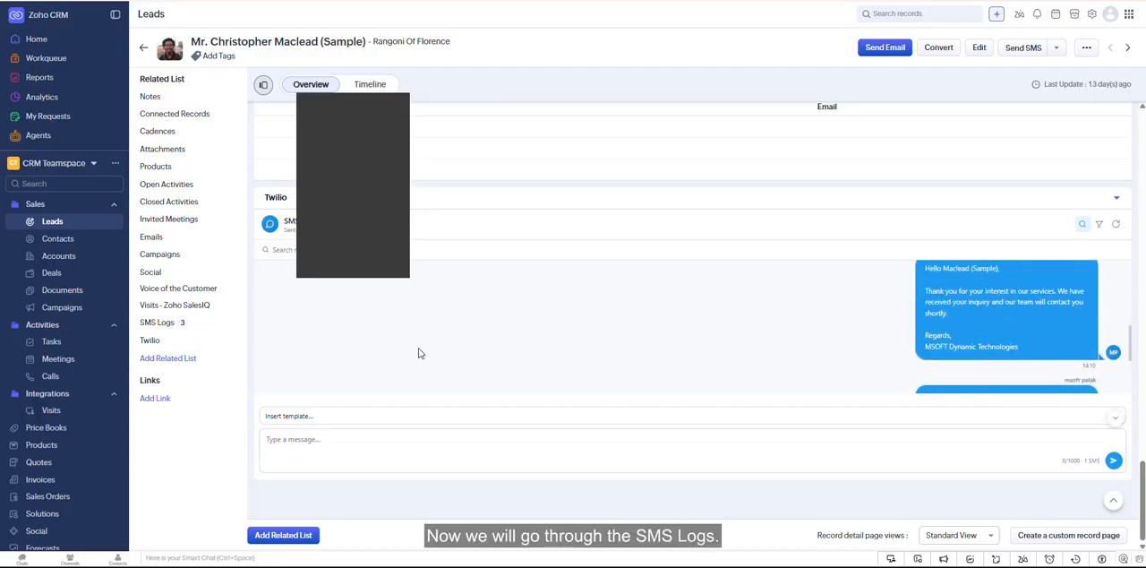
scroll(475, 233, "up", 3)
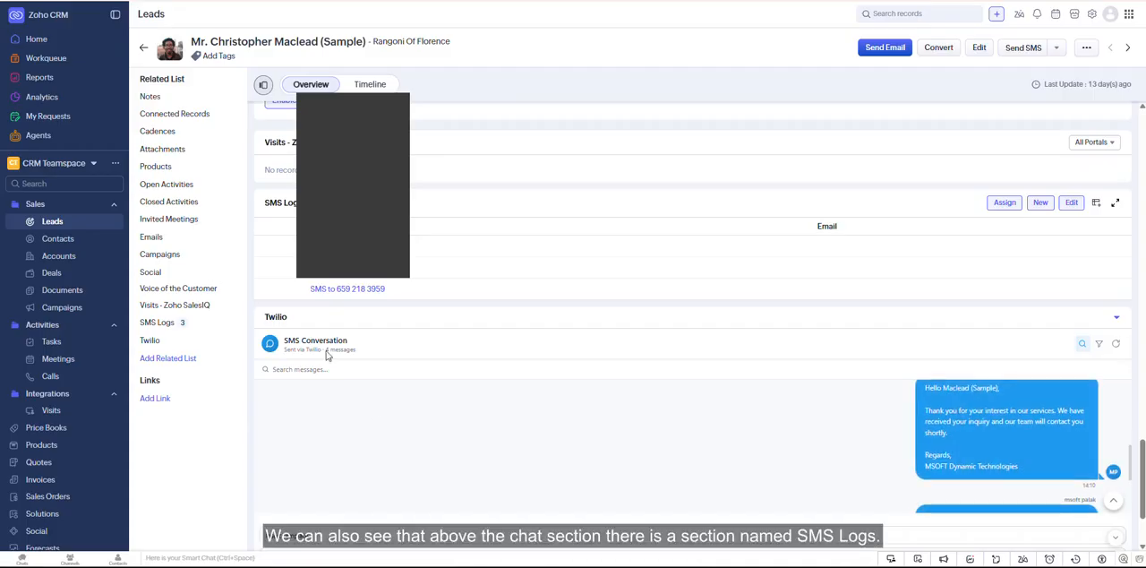
scroll(452, 367, "up", 1)
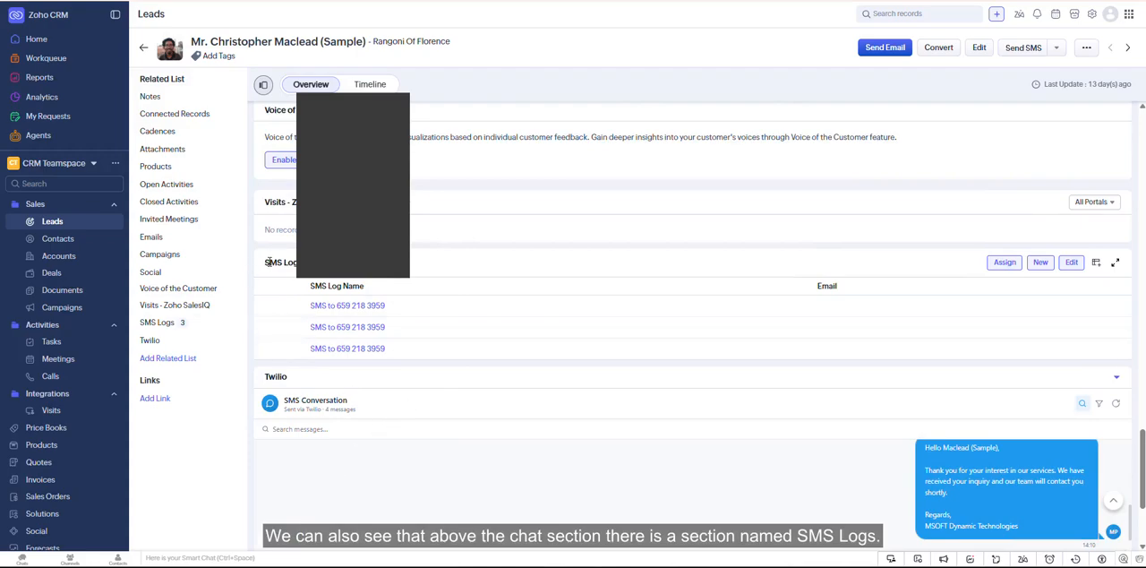
left_click_drag(262, 262, 299, 262)
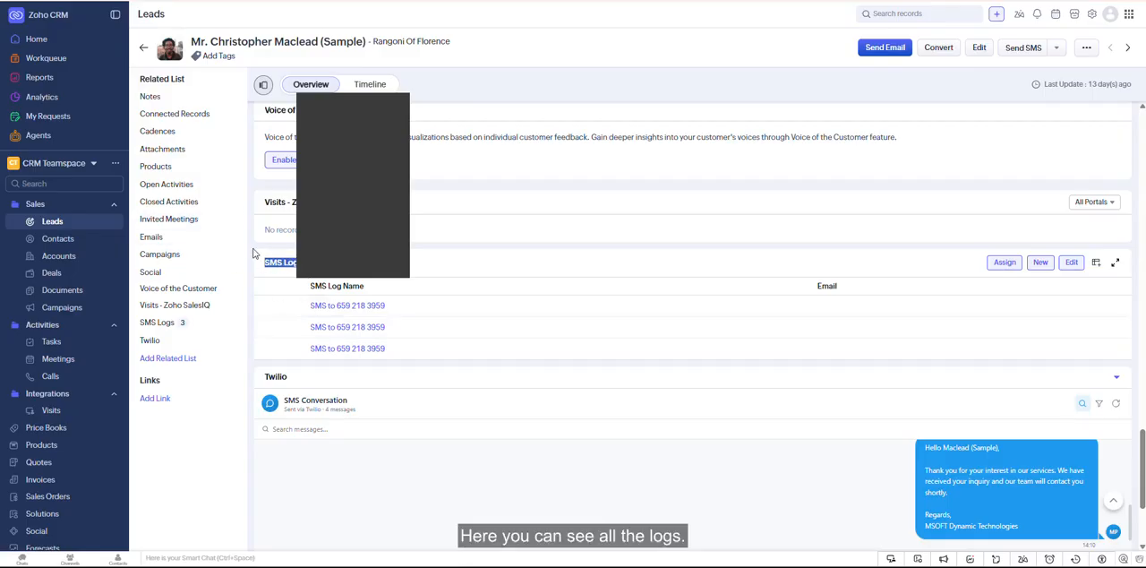
left_click_drag(252, 254, 554, 466)
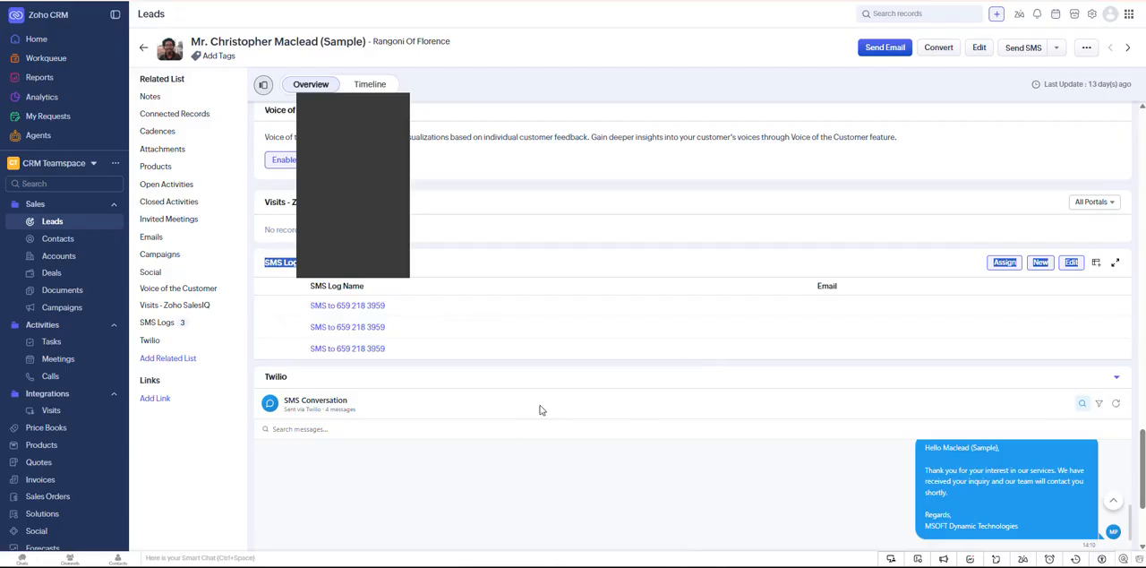
scroll(452, 458, "up", 1)
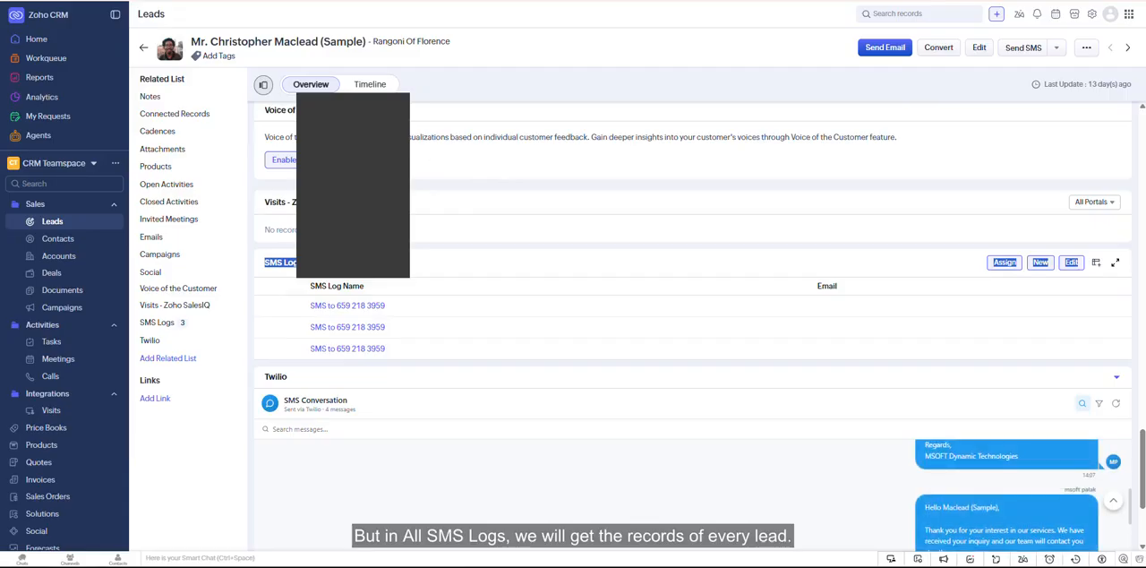
- Switch to the Twilio Connect for Zoho CRM teamspace and review the All SMS Logs list
left_click(54, 163)
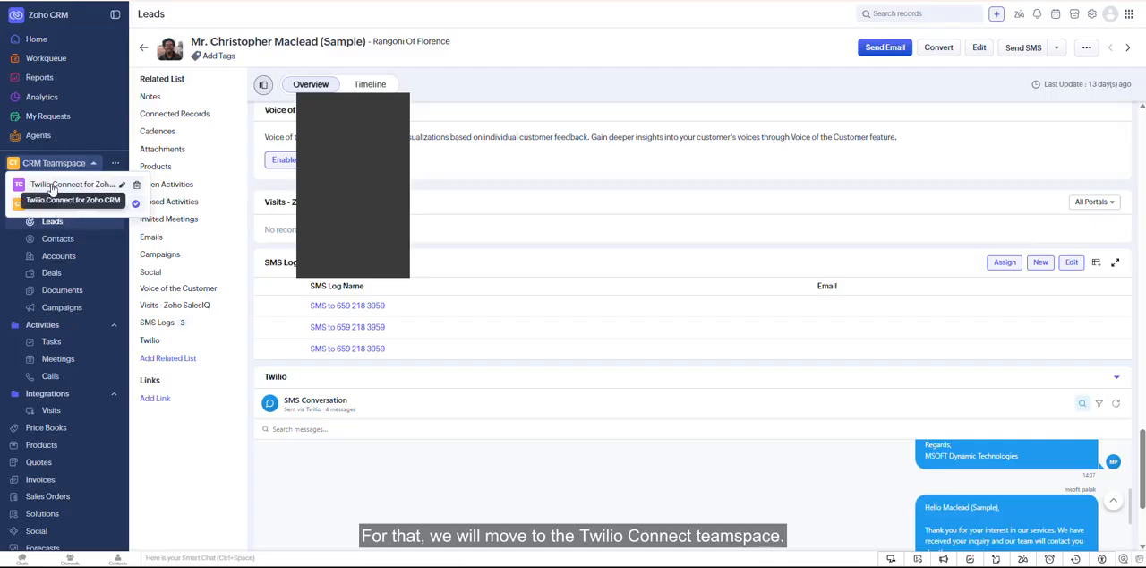
left_click(55, 184)
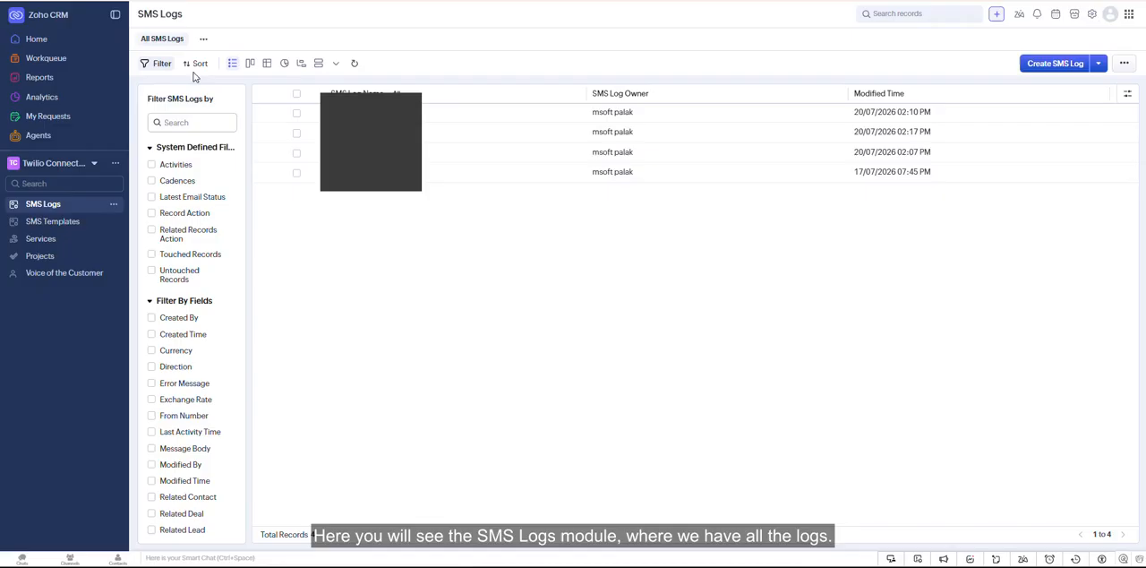
left_click_drag(136, 14, 908, 215)
left_click(983, 268)
left_click_drag(317, 88, 358, 111)
left_click(420, 199)
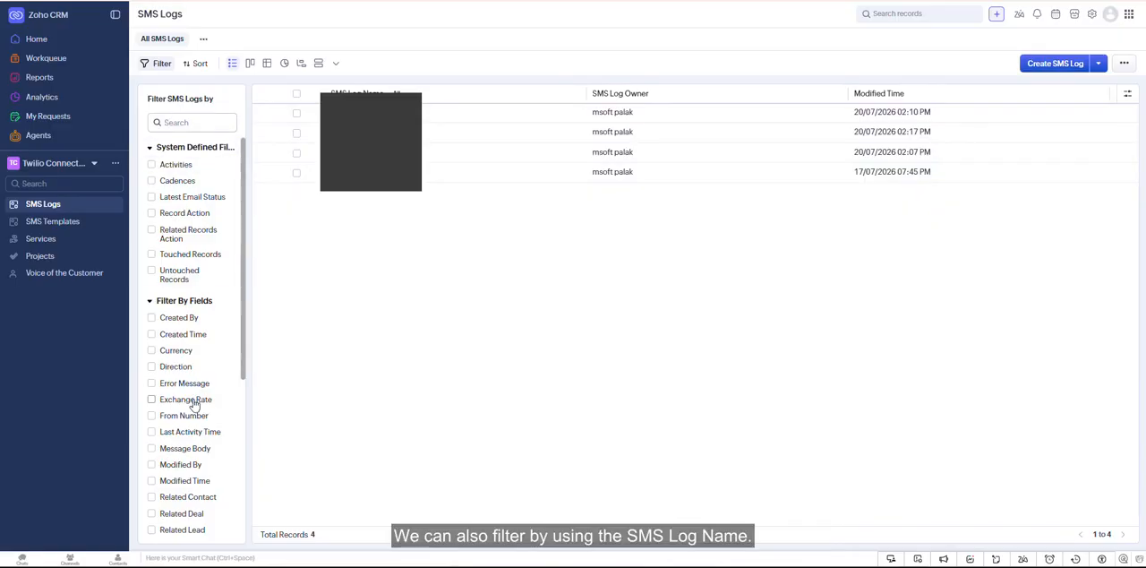
- Try the SMS Log Name filter criterion on the SMS logs list and deselect it without applying it
scroll(188, 402, "down", 1)
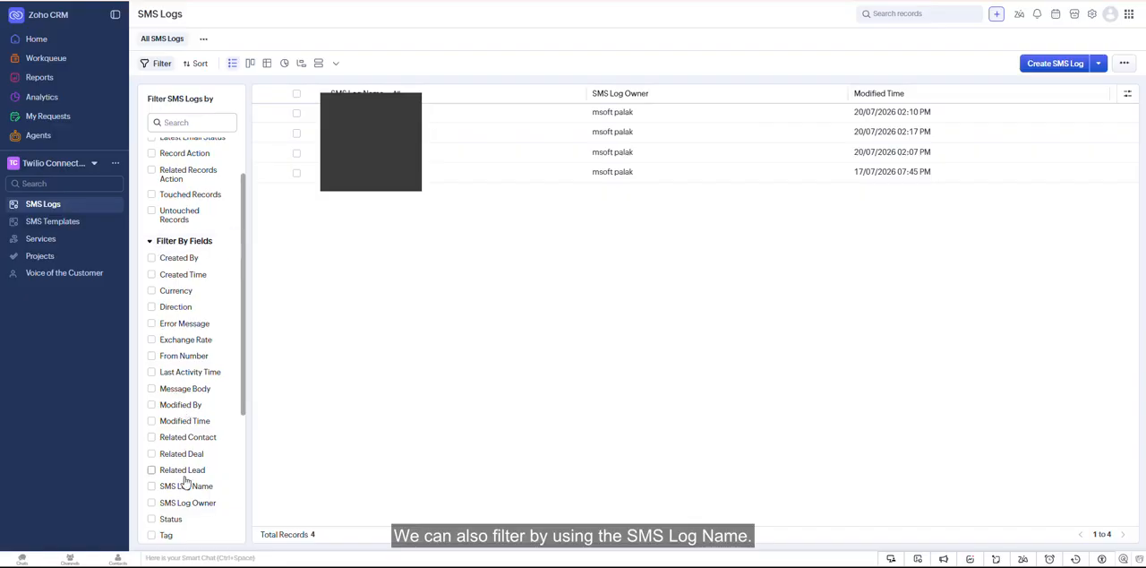
left_click(151, 485)
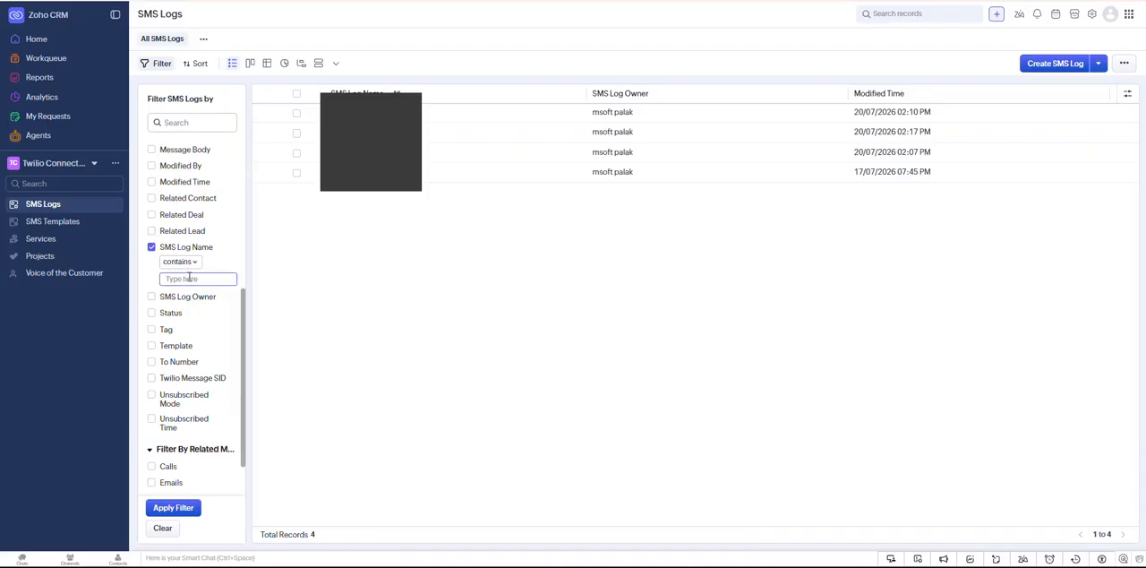
left_click(151, 247)
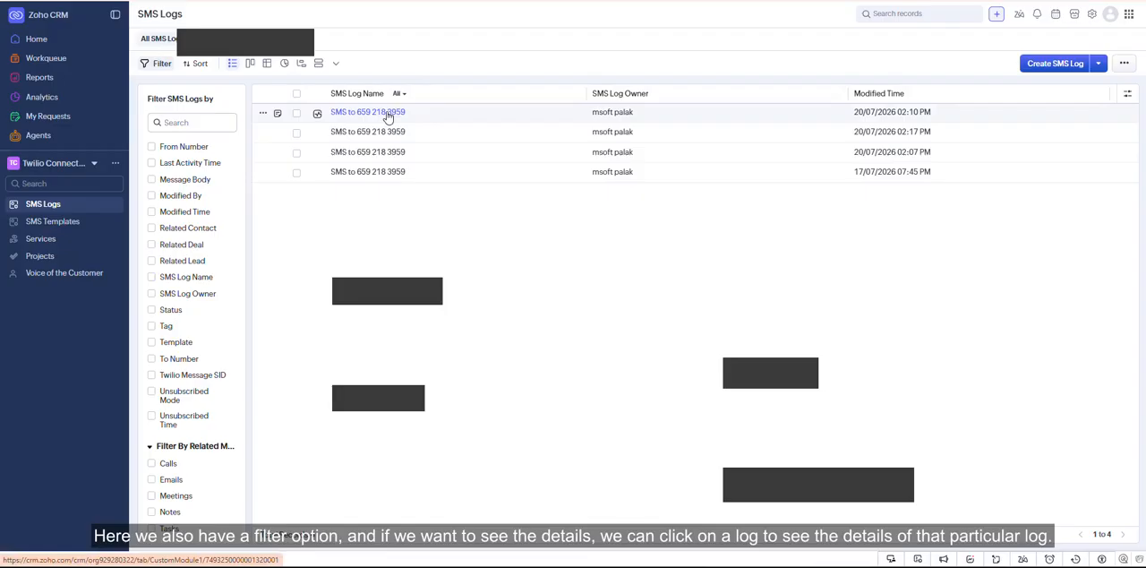
- Open the first SMS log, review its details such as direction, status, message body and related lead, and return to the list
left_click(388, 114)
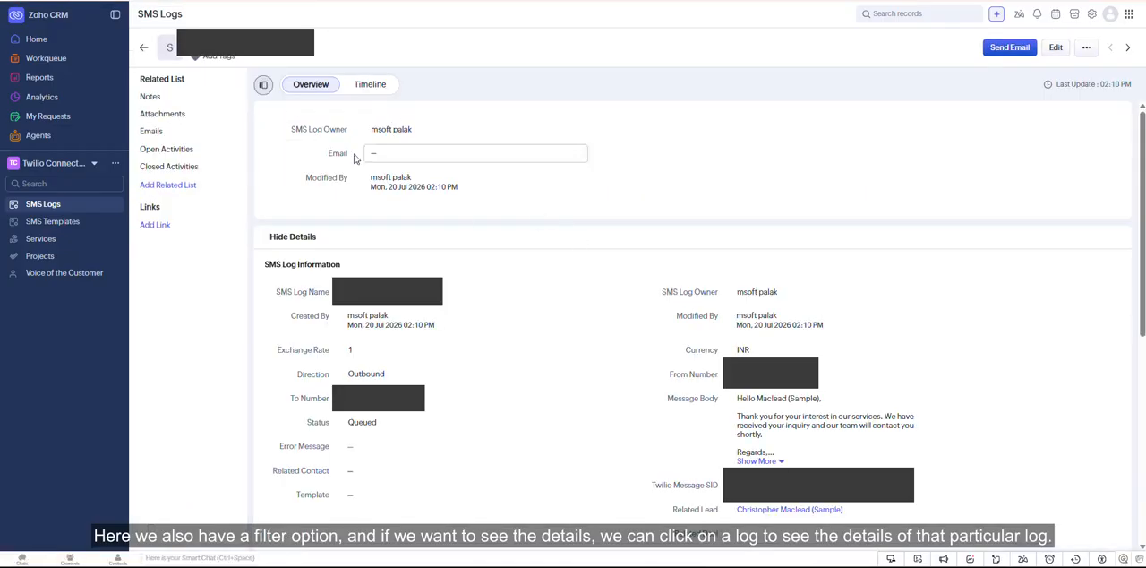
left_click_drag(137, 14, 974, 520)
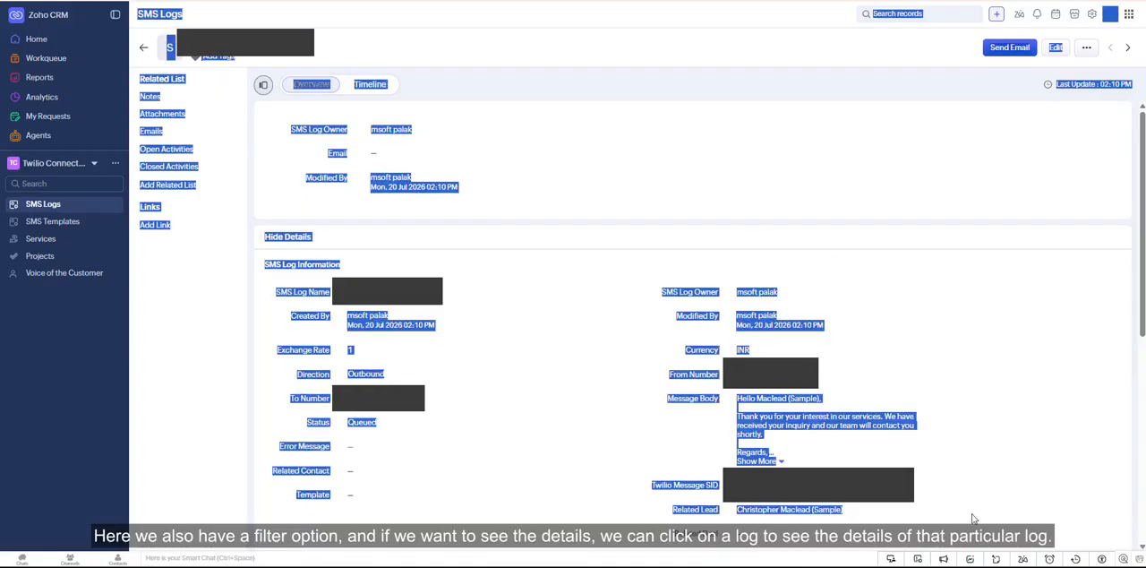
left_click(959, 384)
scroll(854, 402, "down", 3)
scroll(757, 447, "up", 3)
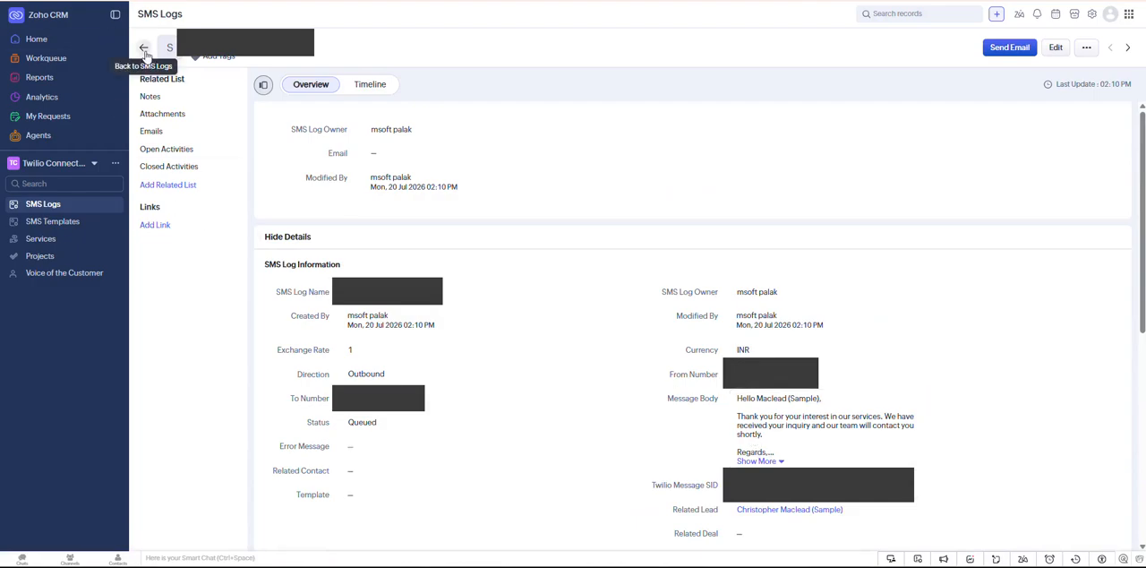
scroll(491, 284, "down", 3)
scroll(499, 281, "up", 3)
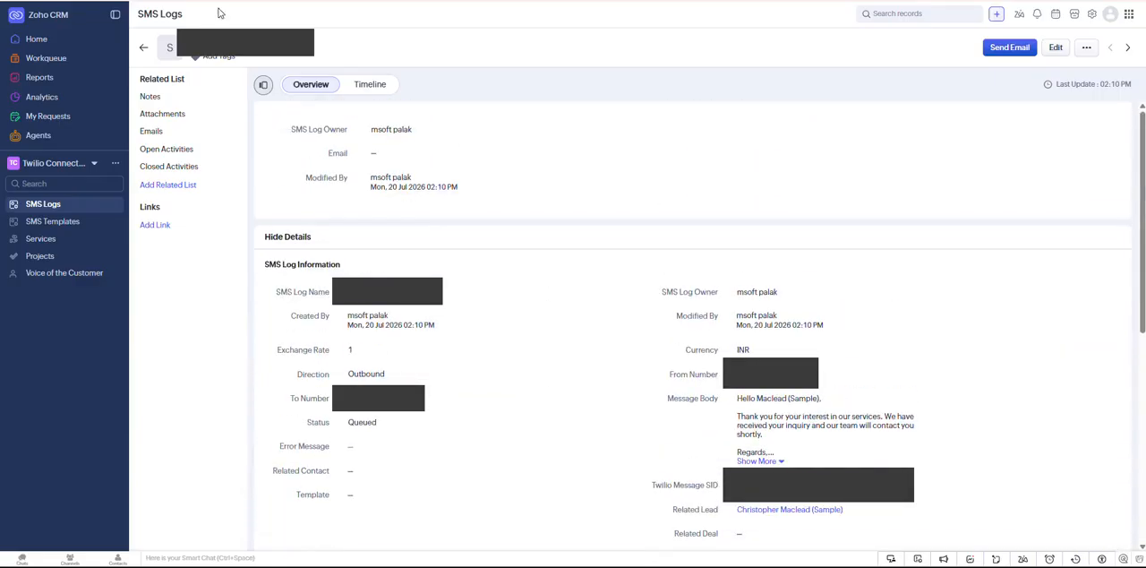
left_click(141, 44)
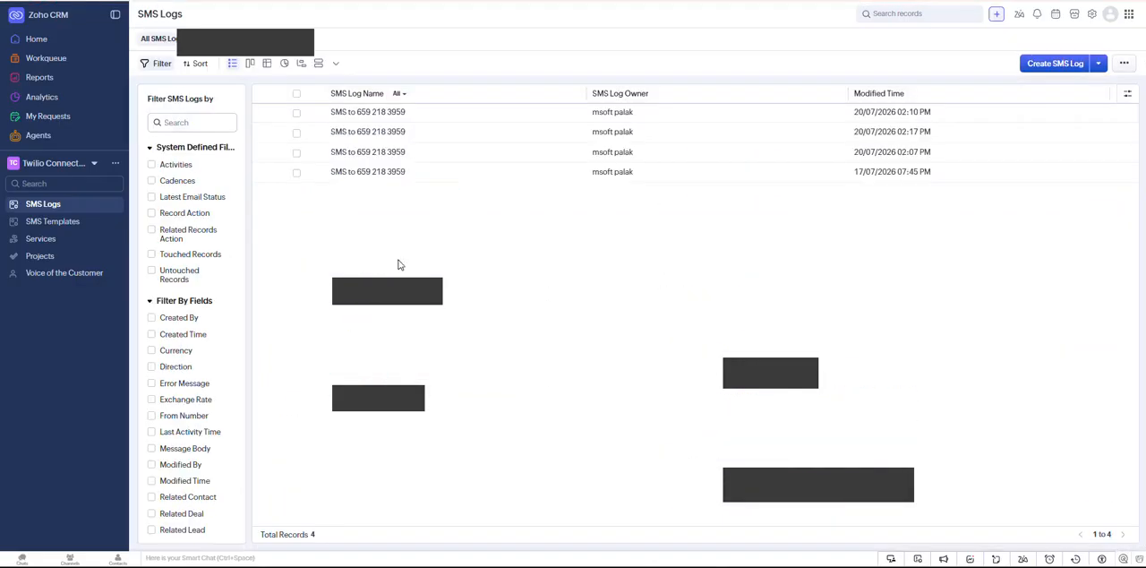
- Return to the CRM Teamspace, open the Rangoni Of Florence lead and go down to its SMS Logs and Twilio related lists
left_click(89, 163)
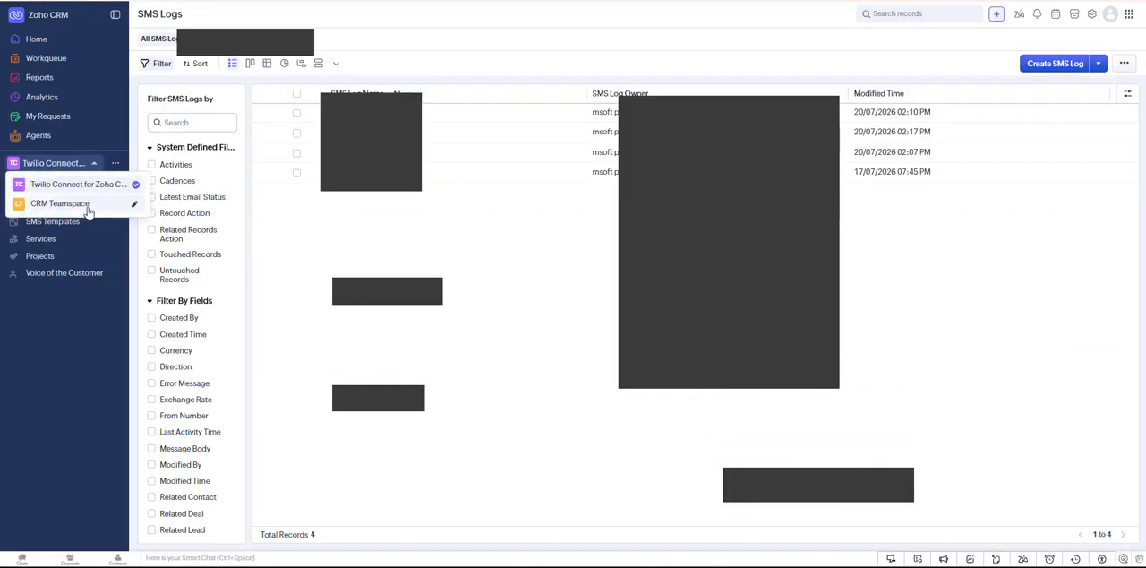
left_click(63, 202)
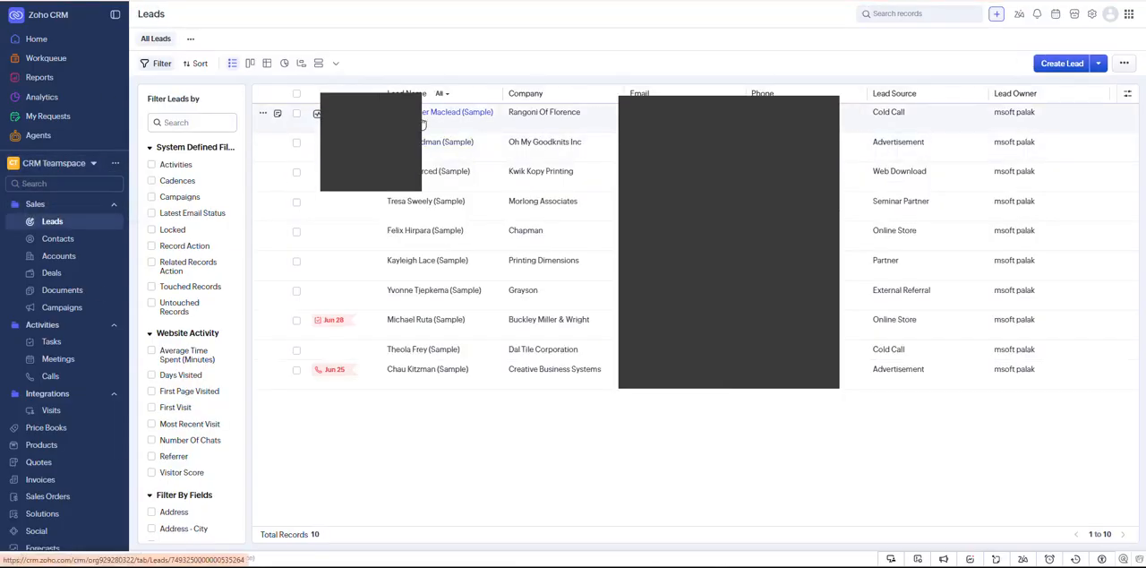
left_click(421, 124)
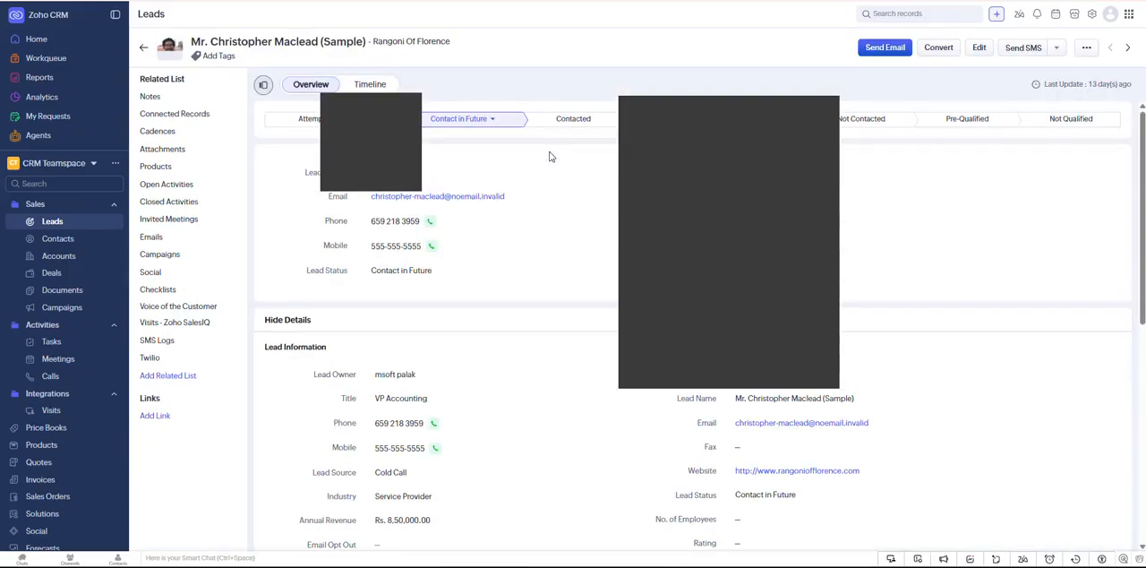
left_click(170, 324)
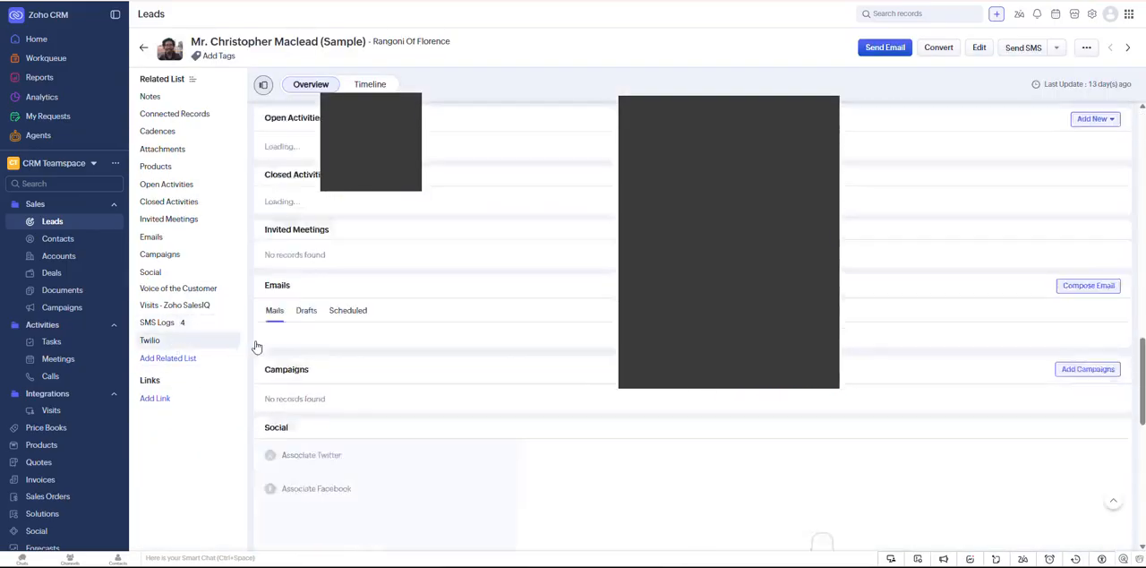
- Switch to the Twilio Console and open the Send an SMS page in the Try it out section of Messaging
scroll(578, 349, "down", 3)
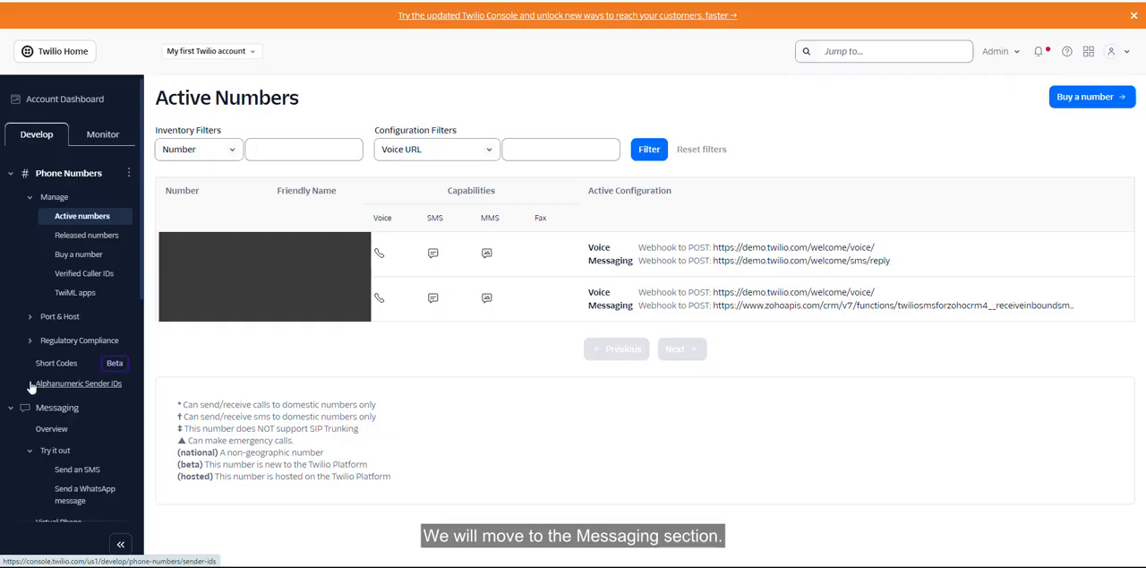
scroll(51, 458, "down", 1)
scroll(51, 457, "down", 3)
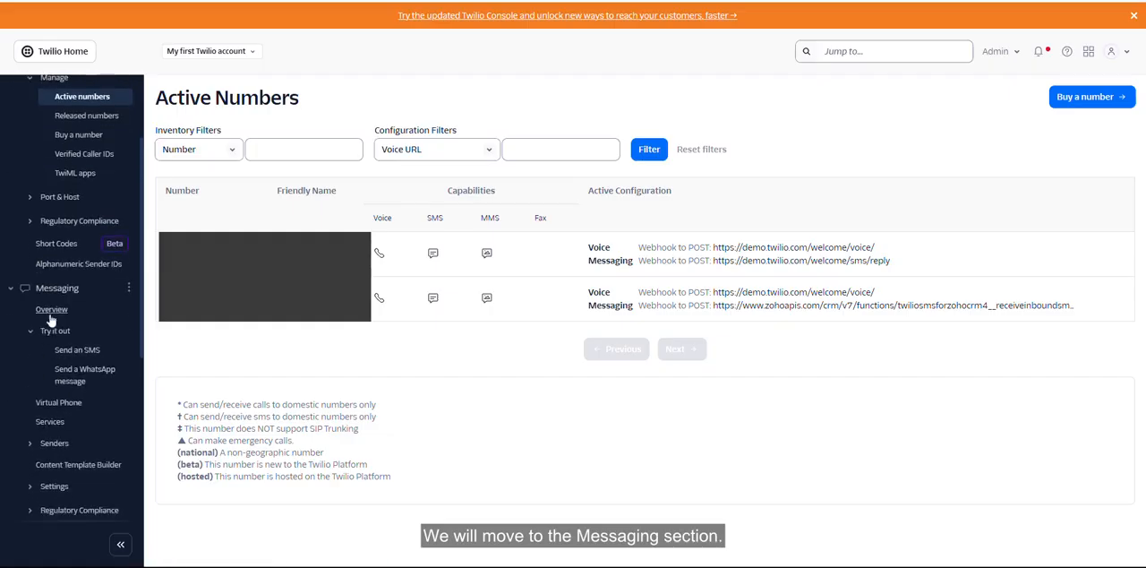
left_click(71, 290)
left_click(68, 289)
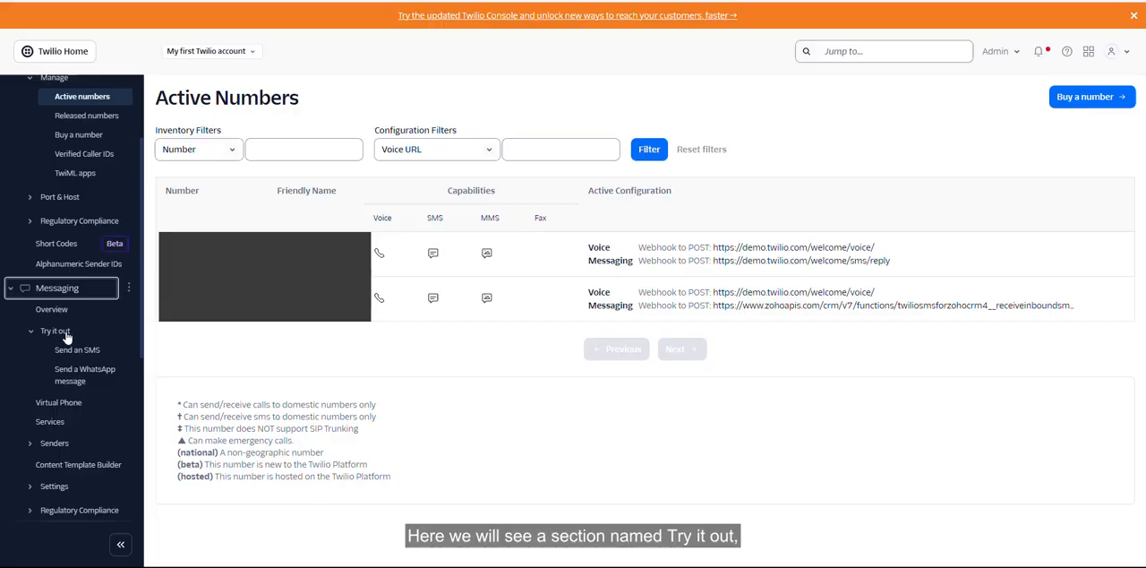
left_click(67, 333)
left_click(67, 333)
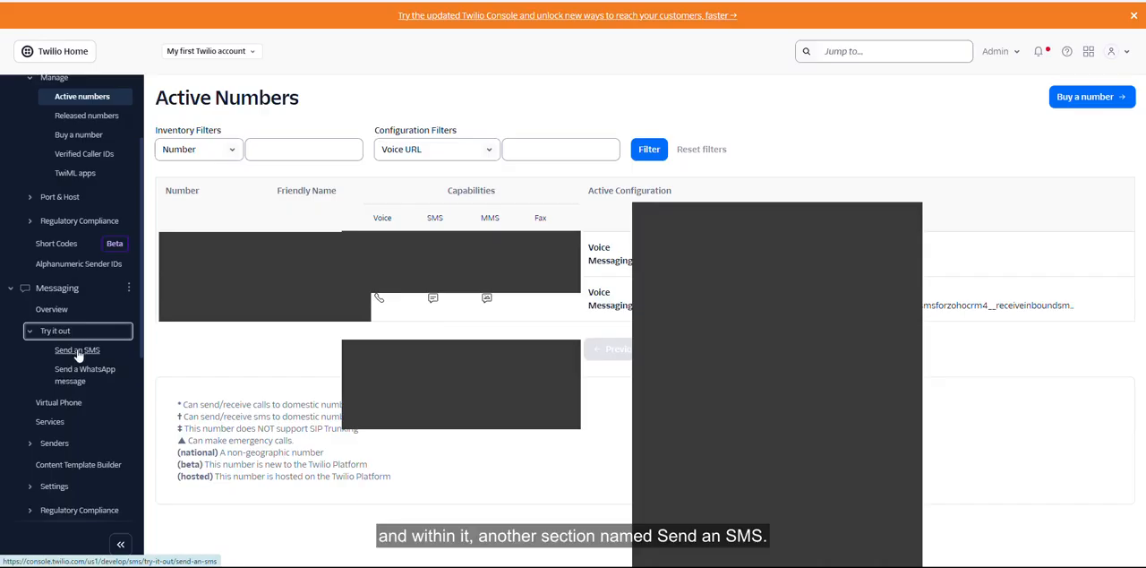
left_click(78, 353)
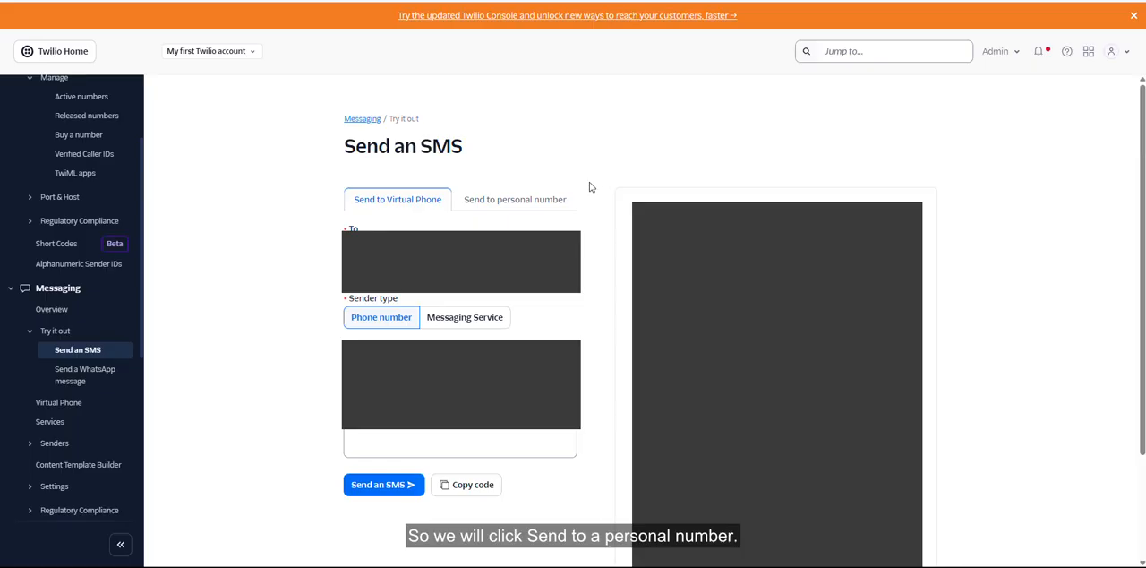
- Send the test message "Hello, I am Fine." to a personal number, choosing the Twilio phone number as sender
left_click(516, 205)
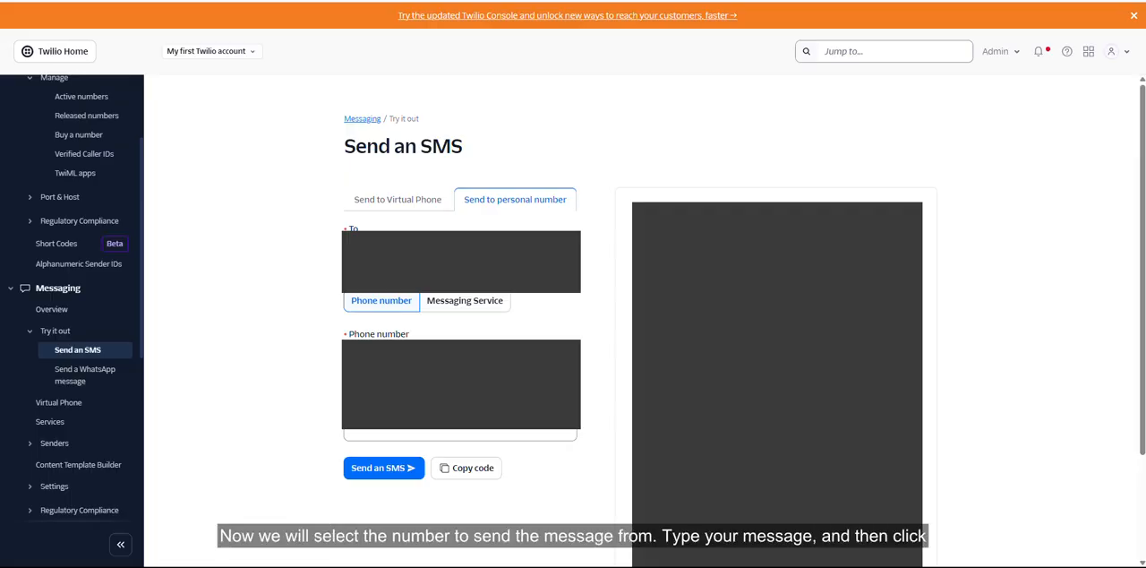
left_click(460, 338)
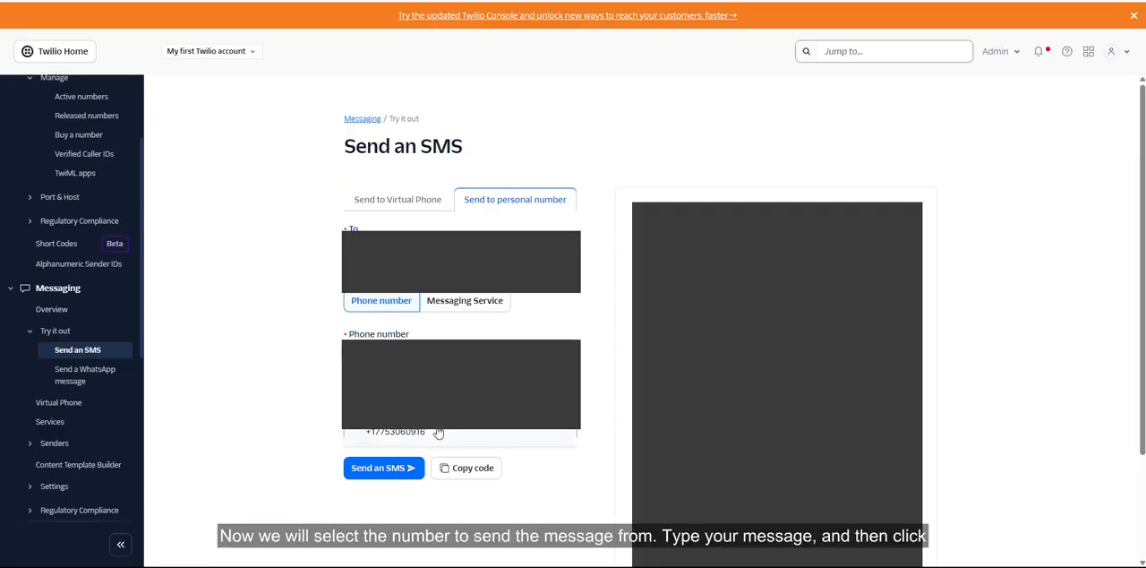
left_click(395, 431)
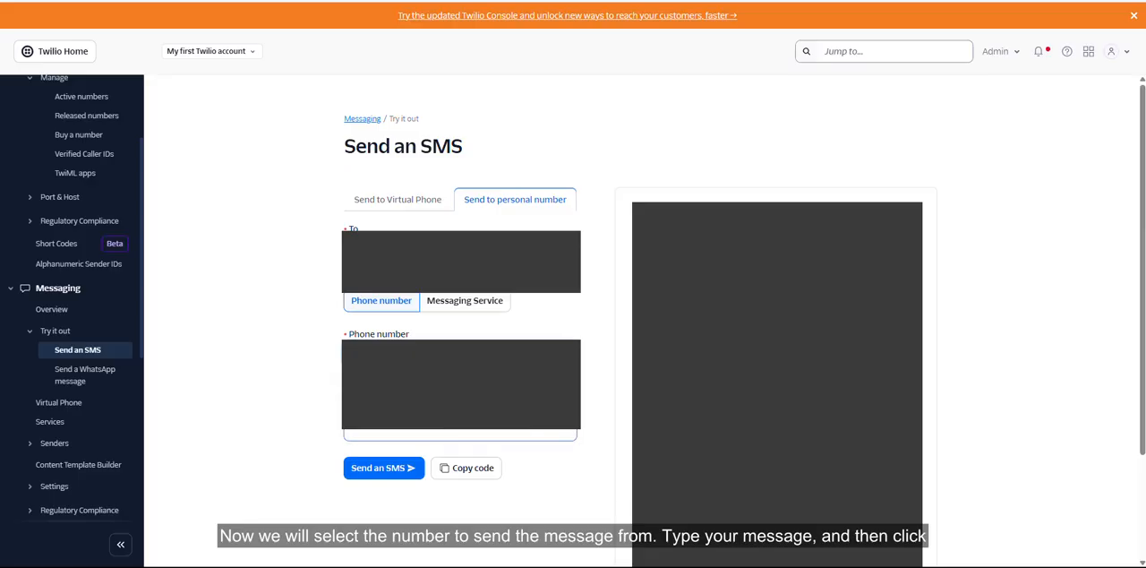
left_click(460, 434)
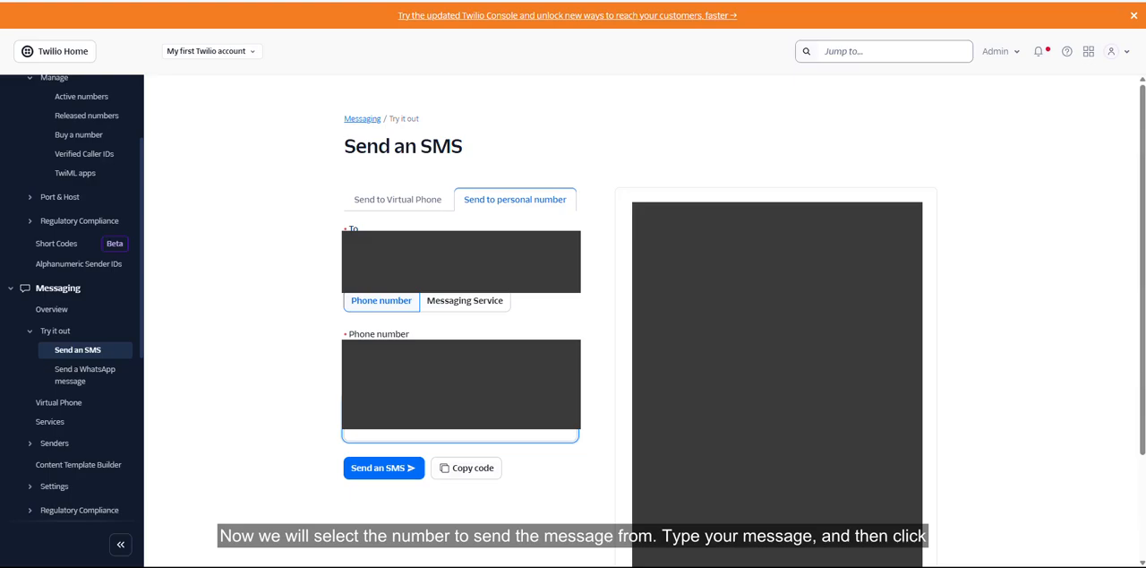
left_click(392, 482)
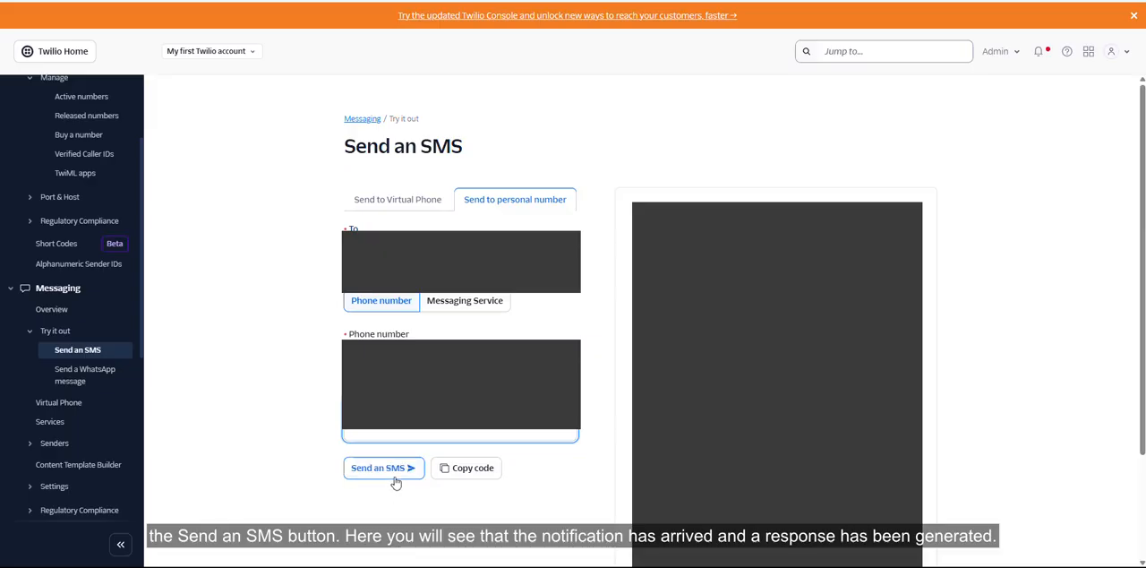
left_click(394, 472)
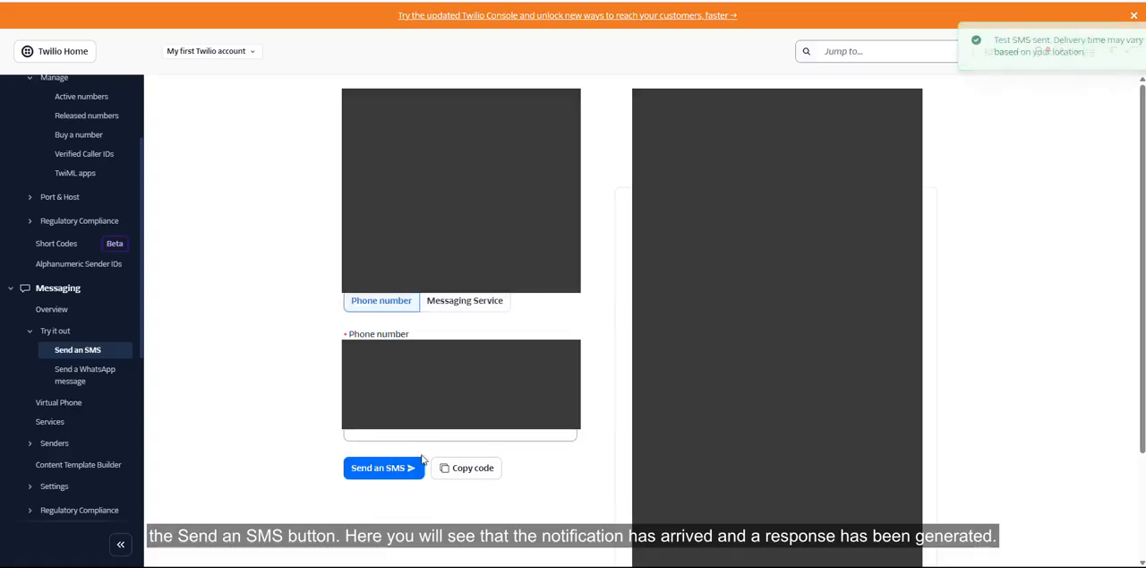
scroll(602, 415, "down", 2)
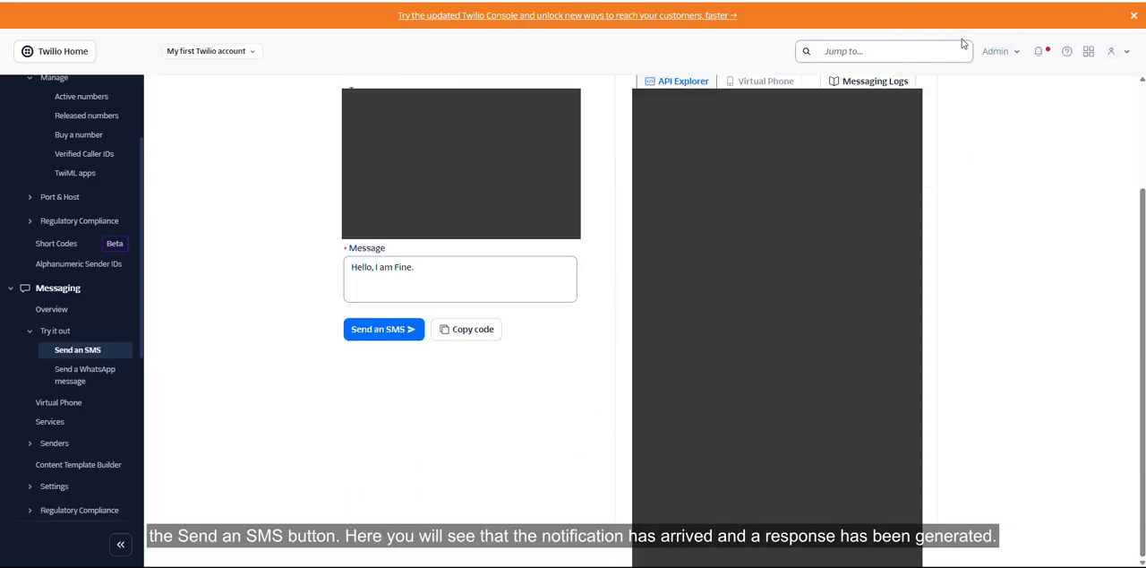
- Switch back to the Rangoni Of Florence lead in Zoho CRM, reload the record and go to its Twilio SMS conversation
left_click_drag(963, 41, 975, 36)
left_click(994, 131)
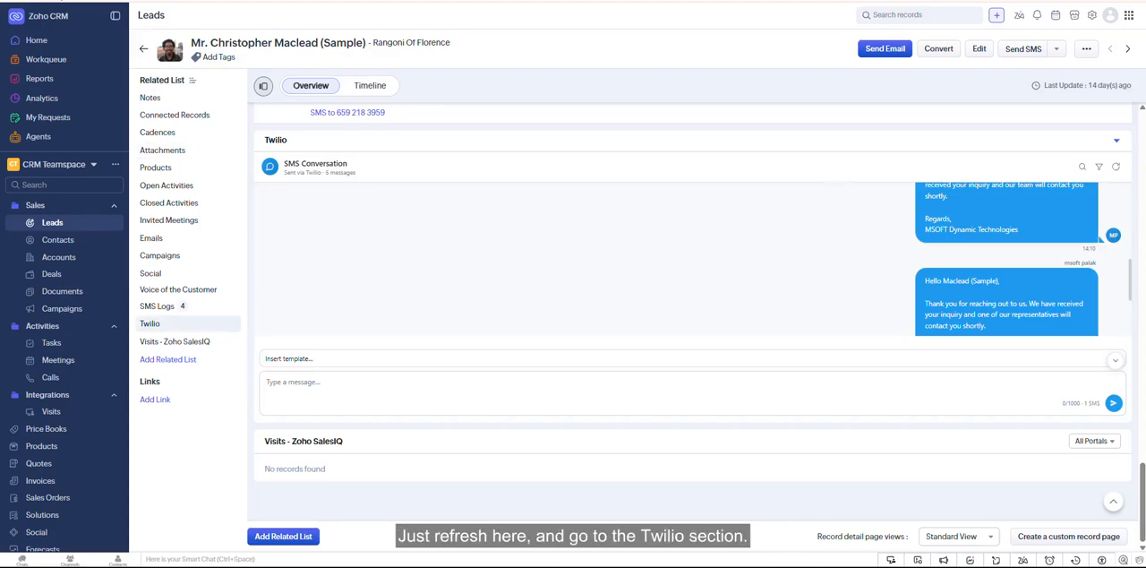
key("F5")
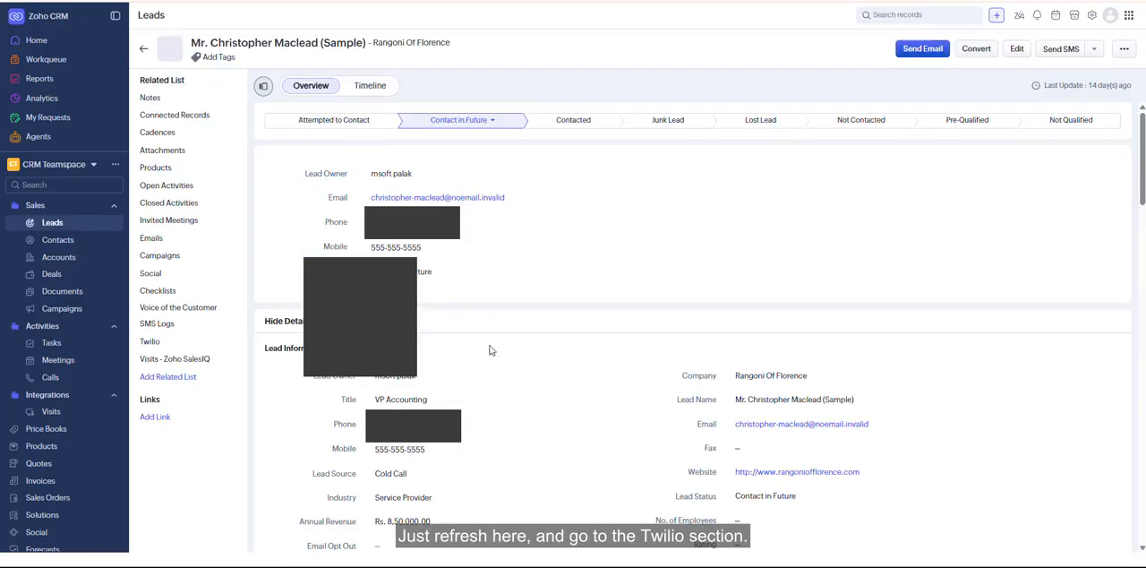
left_click(149, 324)
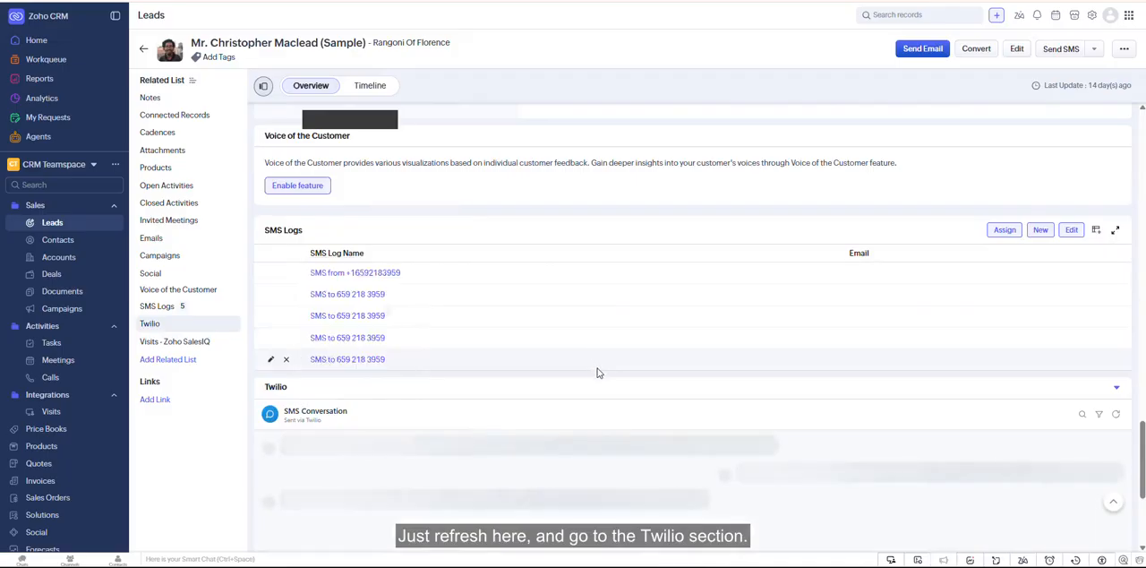
scroll(599, 373, "down", 1)
scroll(599, 374, "down", 3)
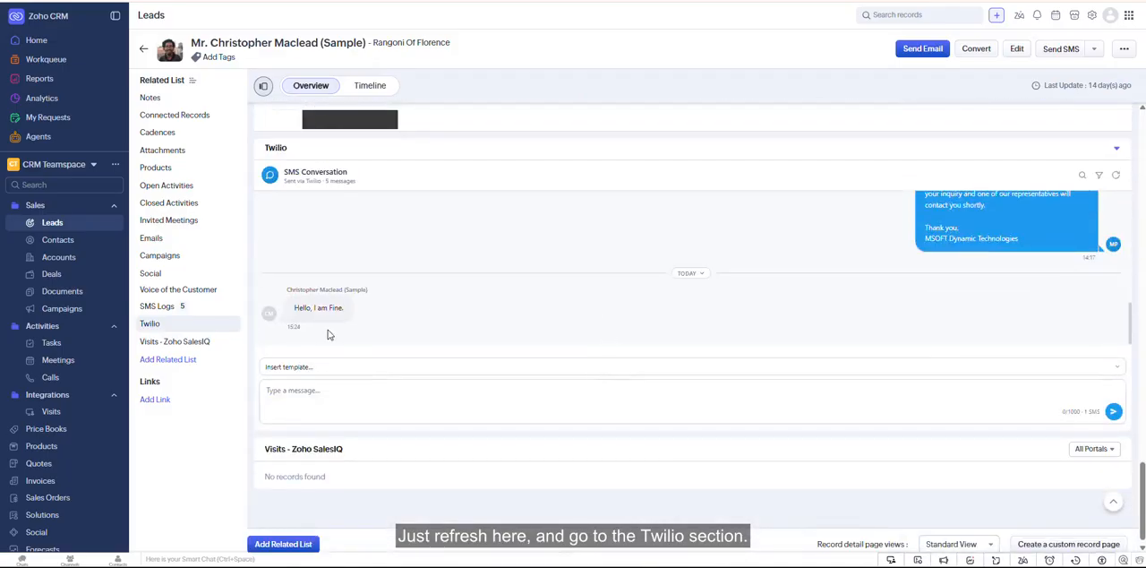
- Examine the latest incoming message from the lead in the SMS conversation by highlighting its text
left_click_drag(292, 308, 352, 311)
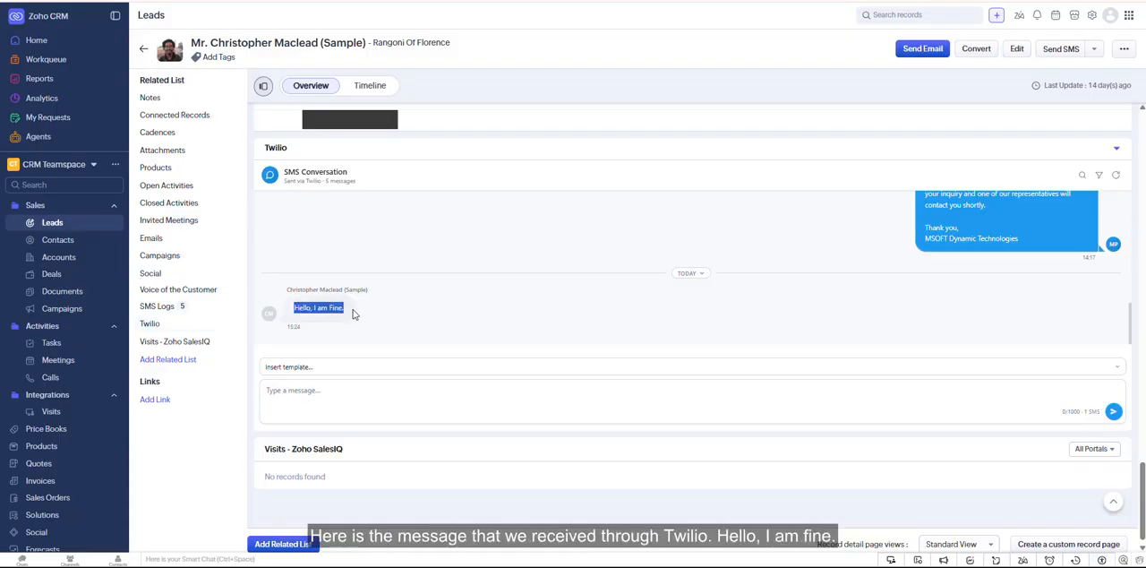
left_click(375, 316)
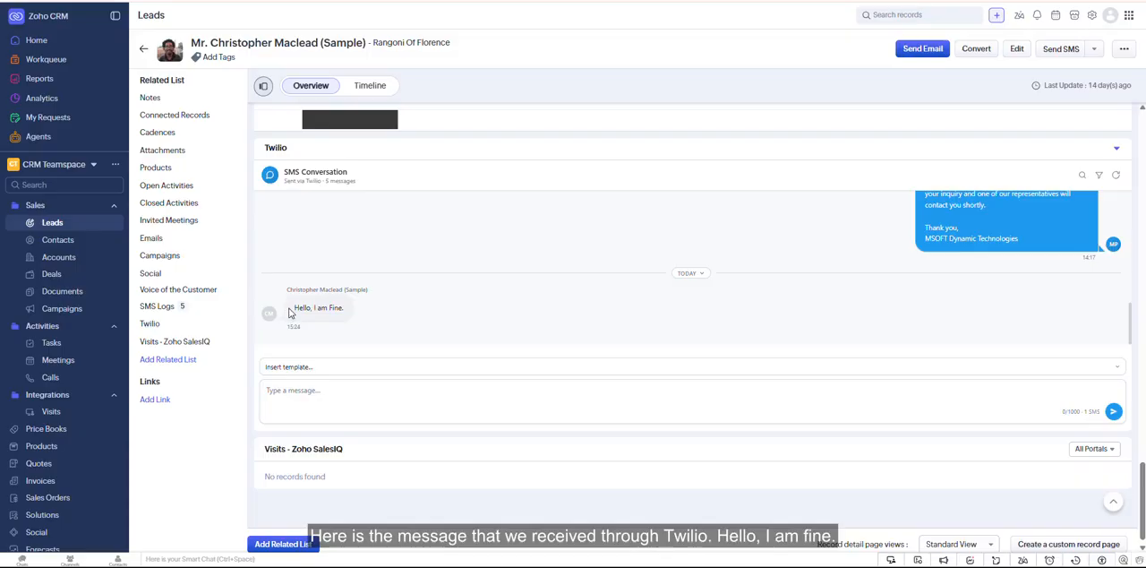
left_click_drag(292, 310, 348, 311)
left_click(401, 317)
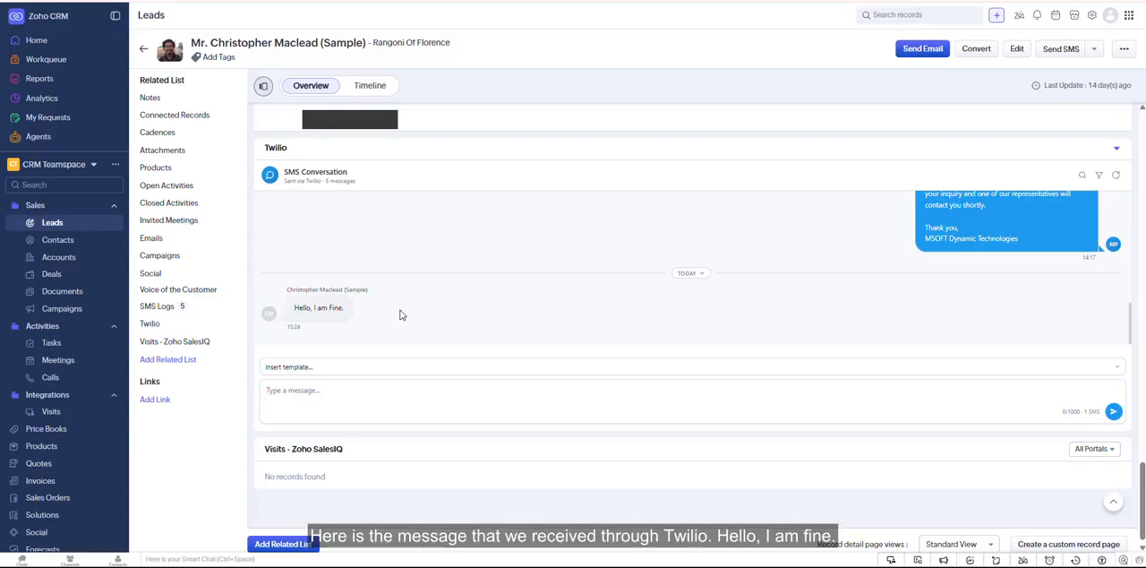